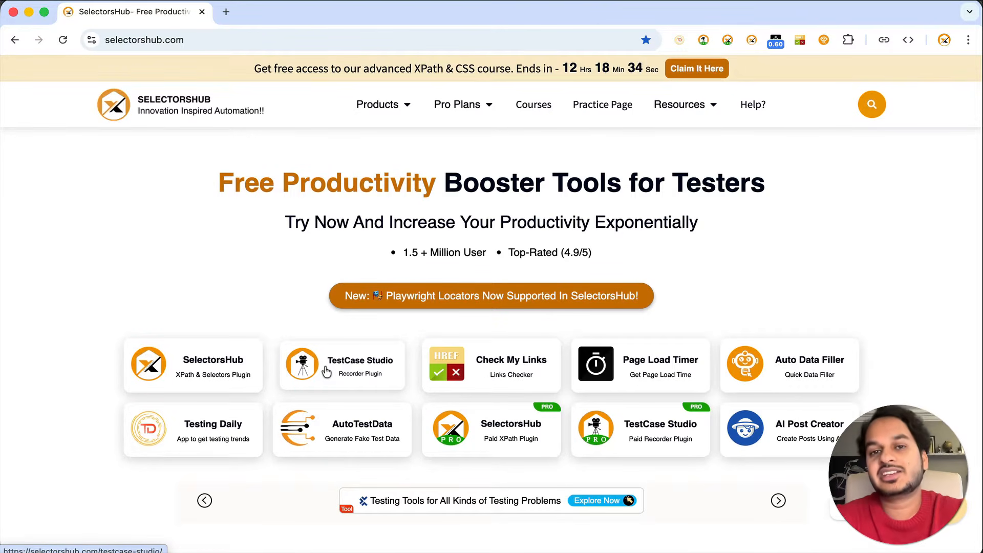
Open the TestCase Studio product page on SelectorsHub and go to its Chrome Web Store listing
left_click(326, 371)
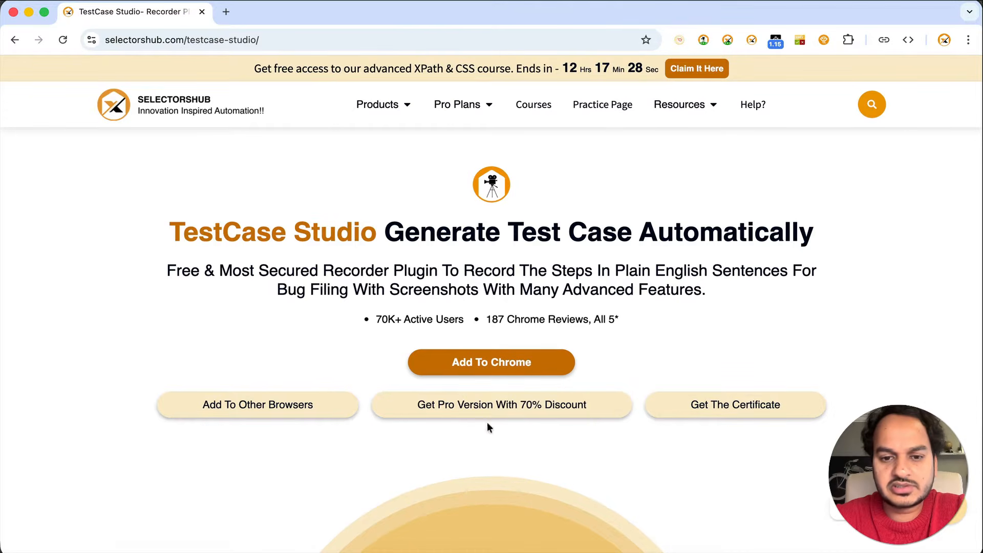
left_click(501, 365)
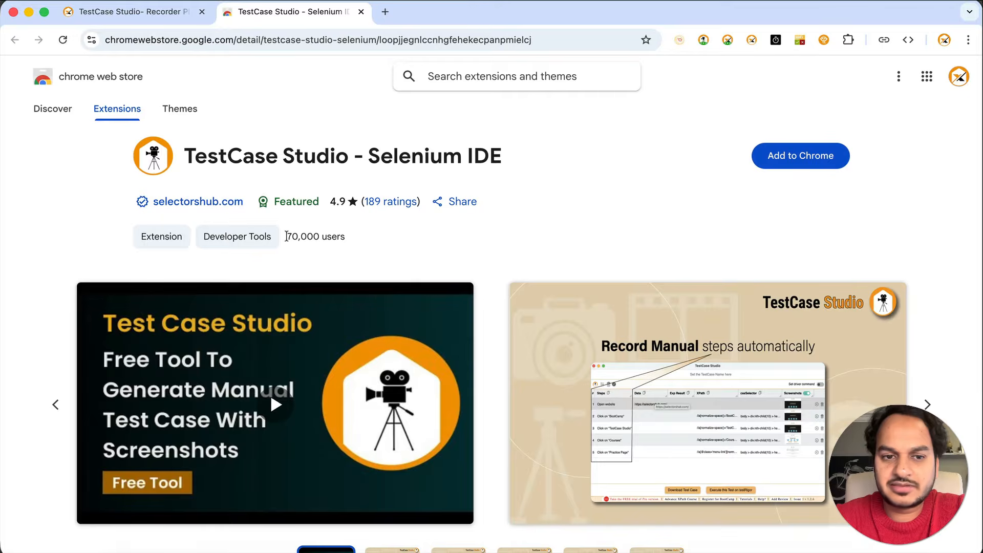
Install TestCase Studio - Selenium IDE from the Chrome Web Store
left_click_drag(285, 236, 395, 238)
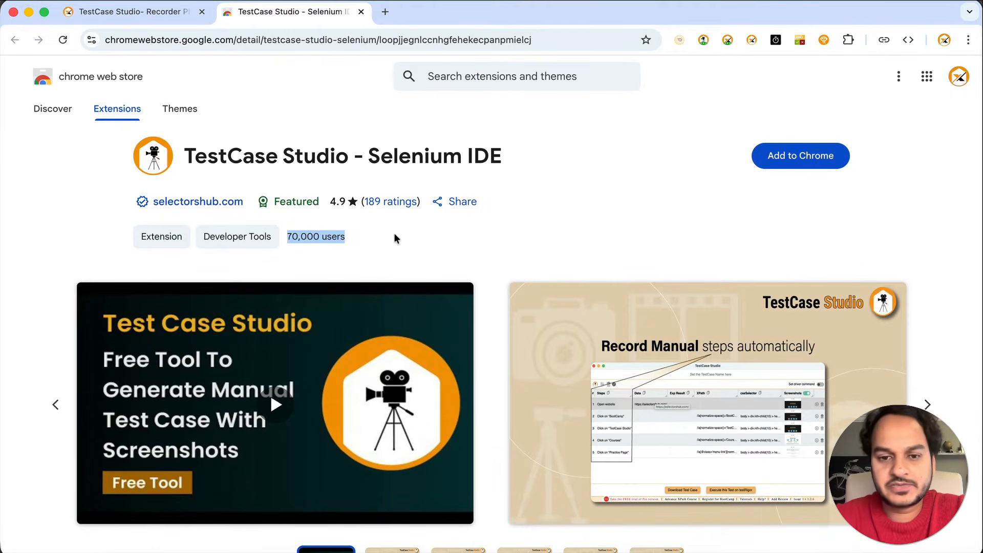
left_click(775, 205)
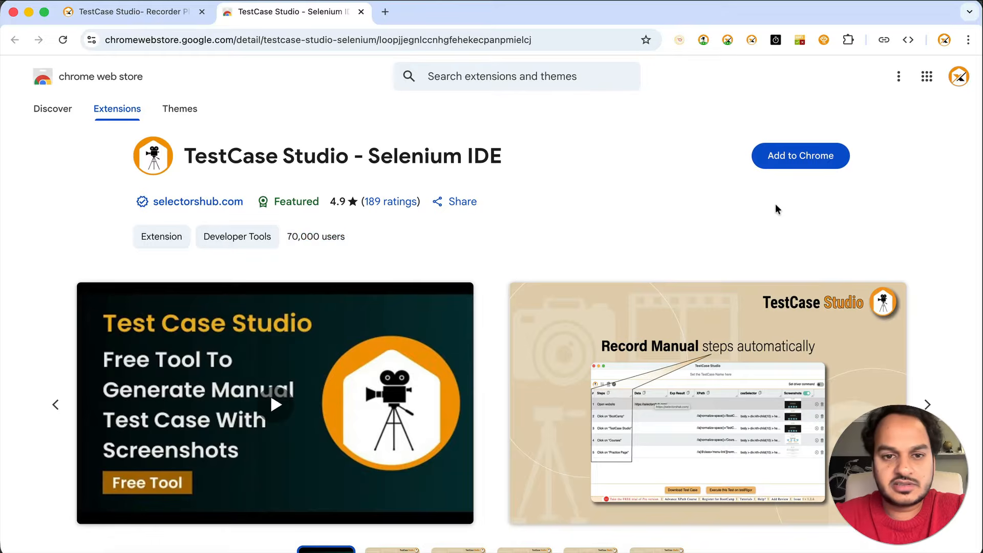
left_click(802, 156)
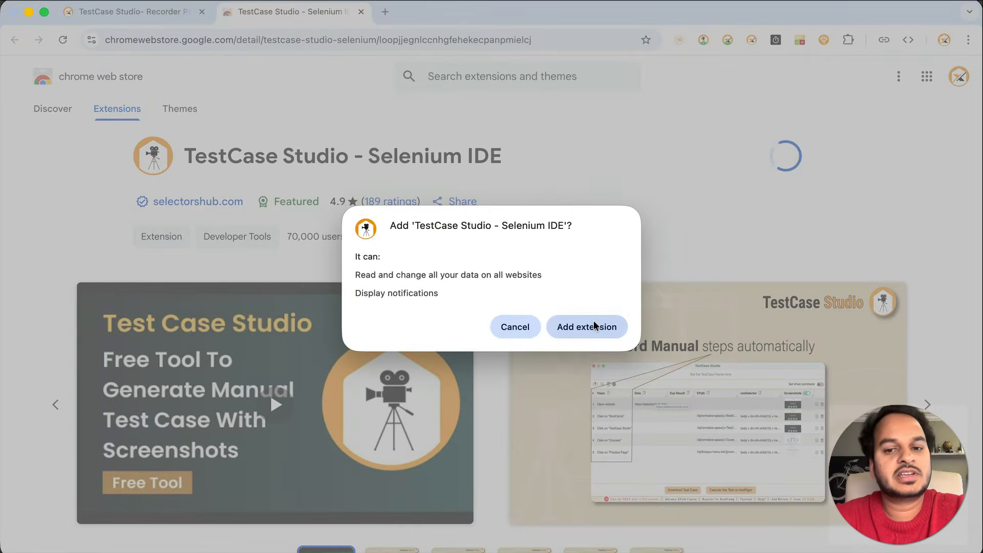
left_click(587, 326)
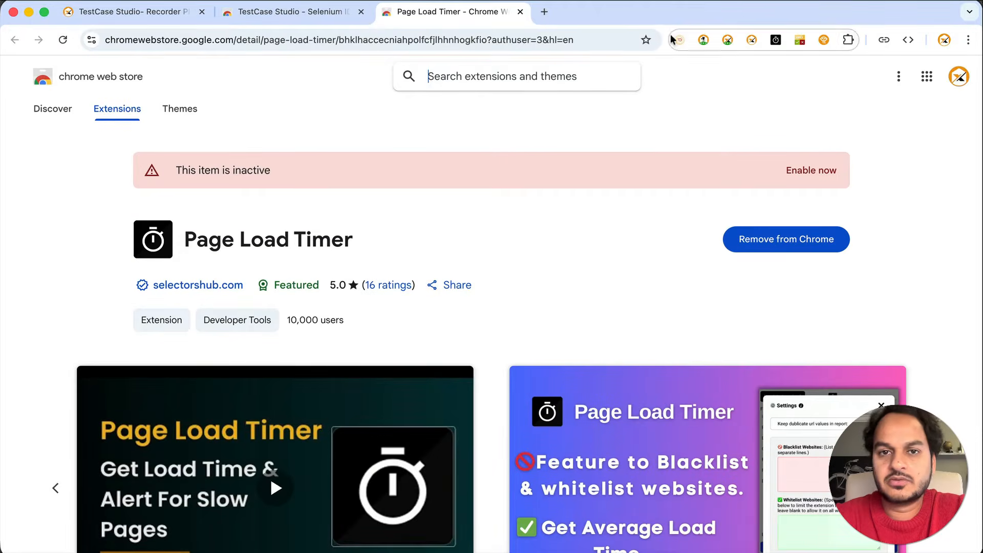
Close the Page Load Timer tab, pin TestCase Studio to the toolbar, and open a new tab
left_click(520, 12)
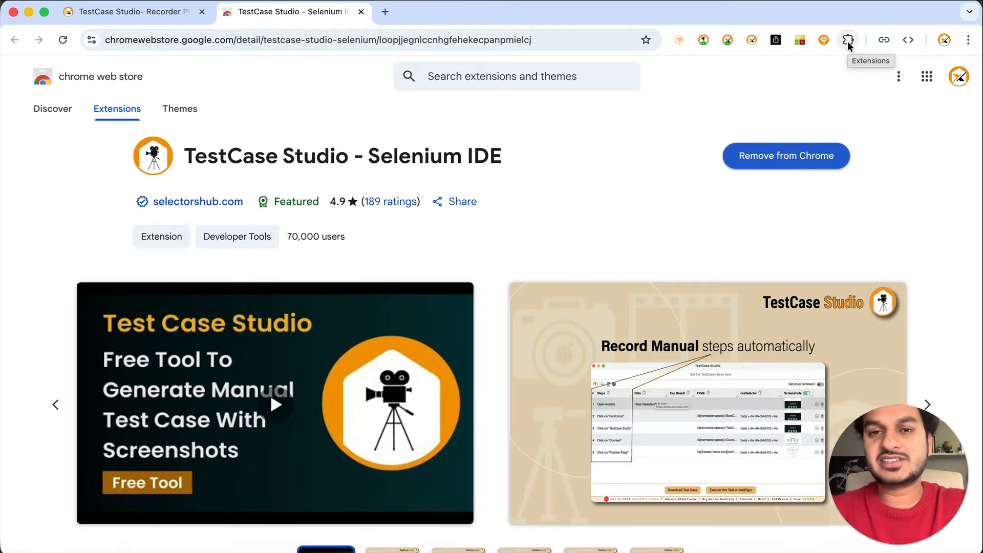
left_click(847, 41)
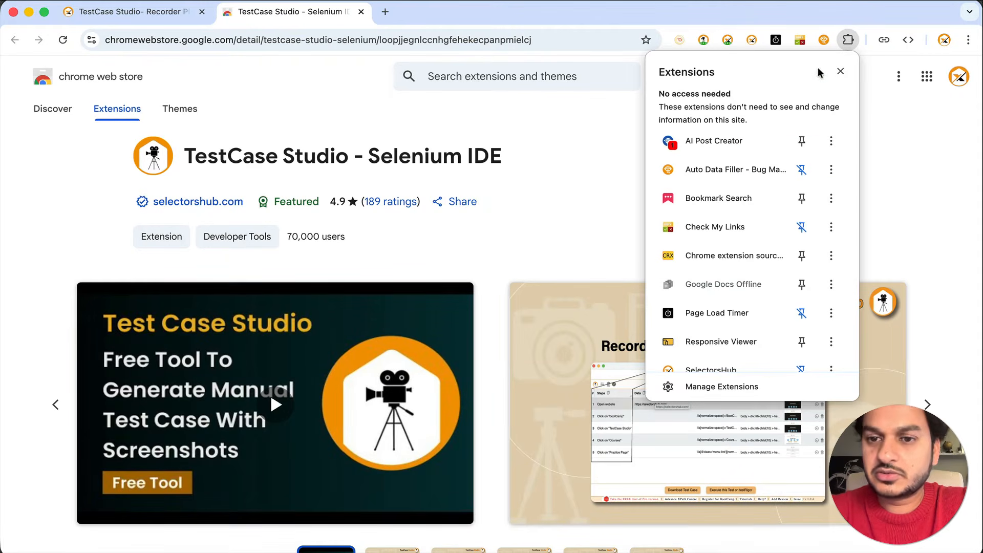
scroll(784, 271, "down", 5)
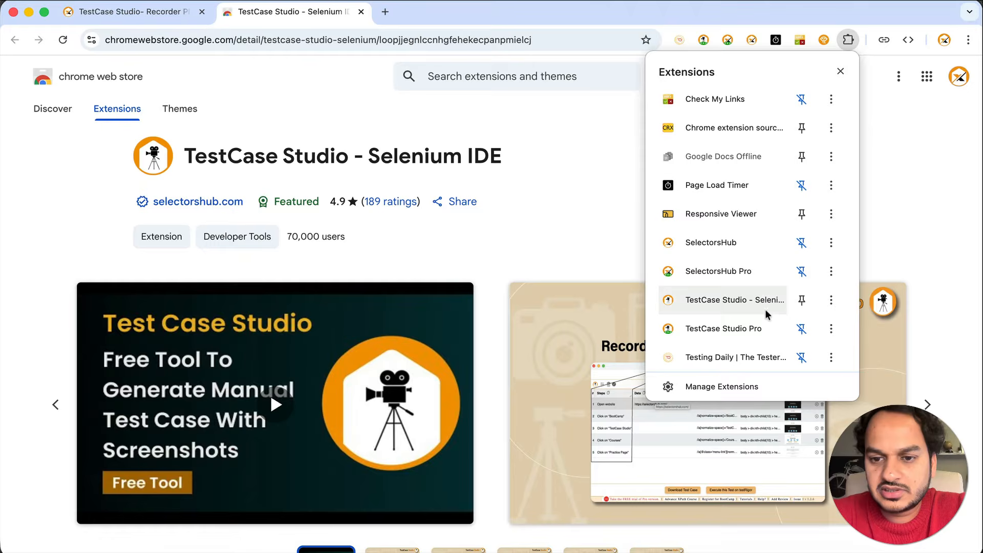
left_click(801, 300)
left_click(891, 206)
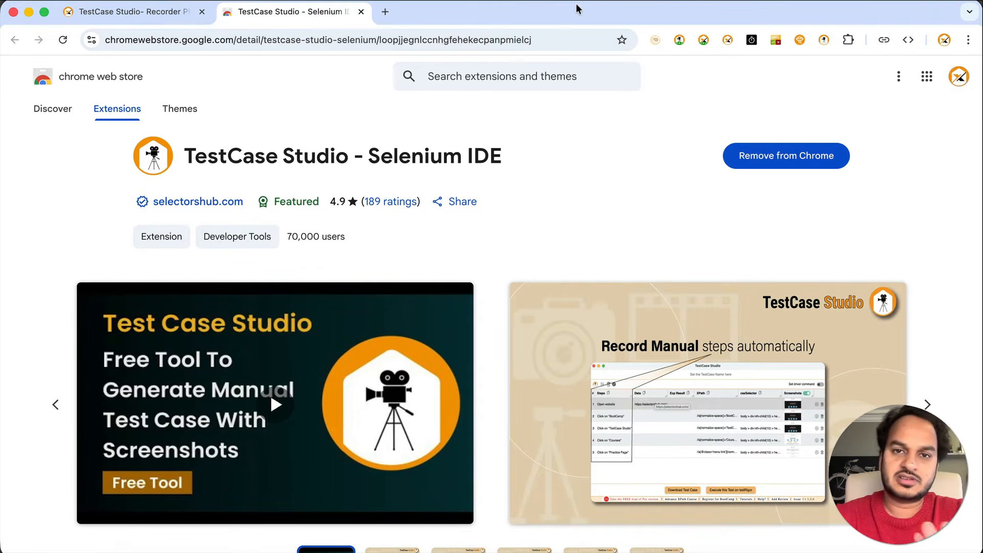
left_click(385, 11)
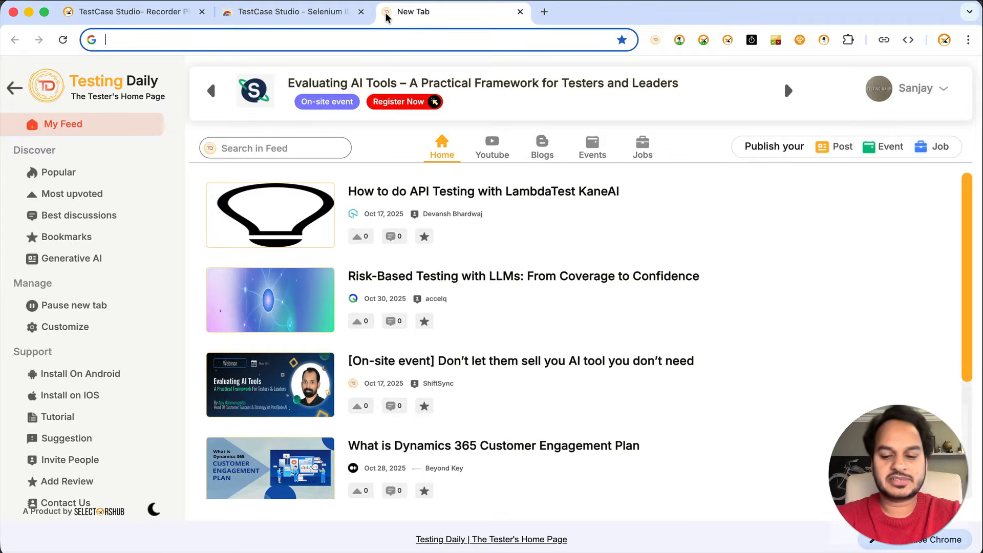
Go to selectorshub.com, briefly launch the TestCase Studio recorder, and open the XPath Practice Page
type("sele")
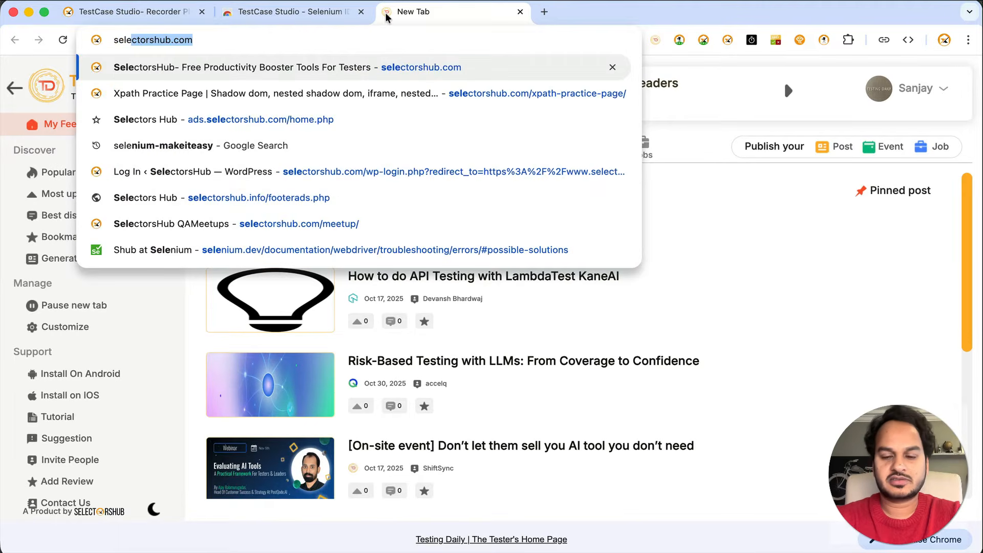
key("Return")
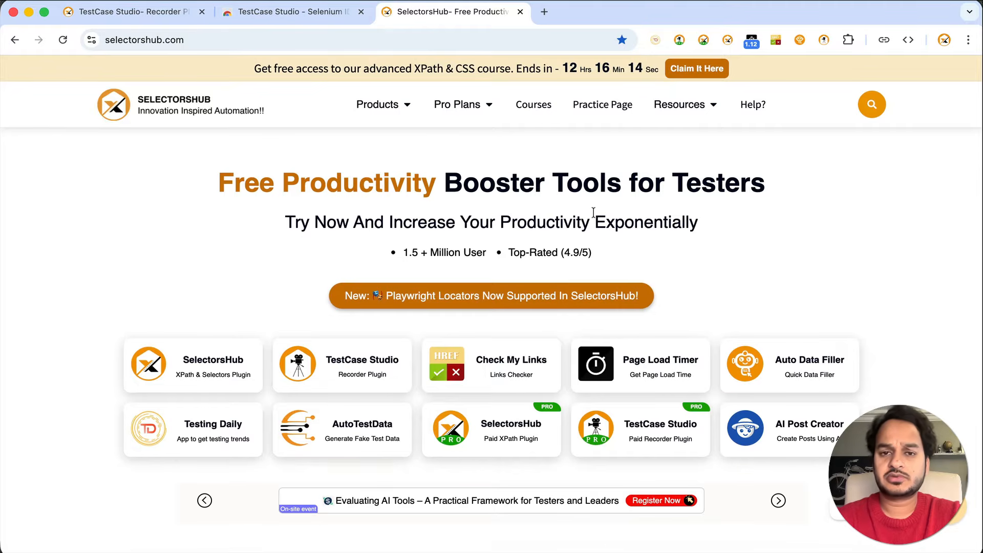
left_click(824, 40)
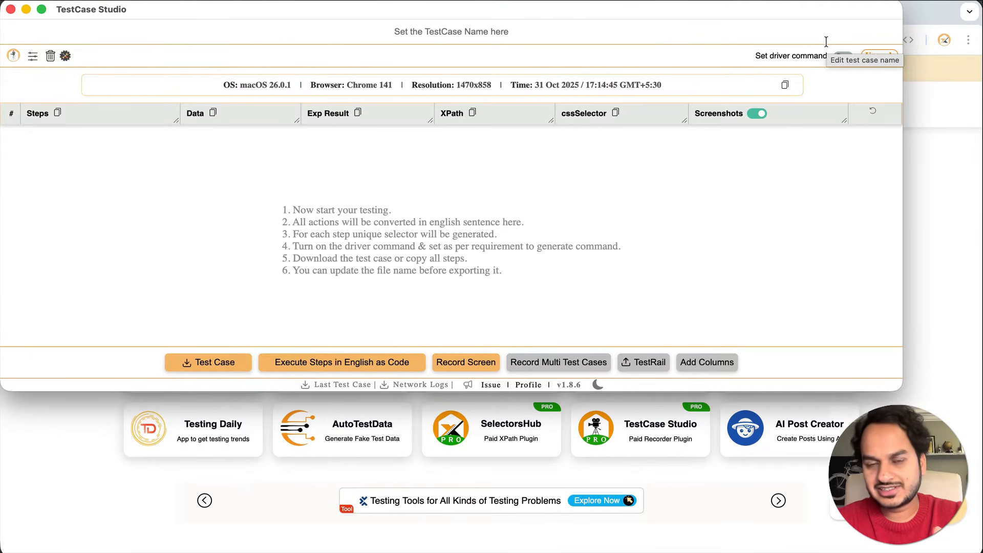
left_click(921, 150)
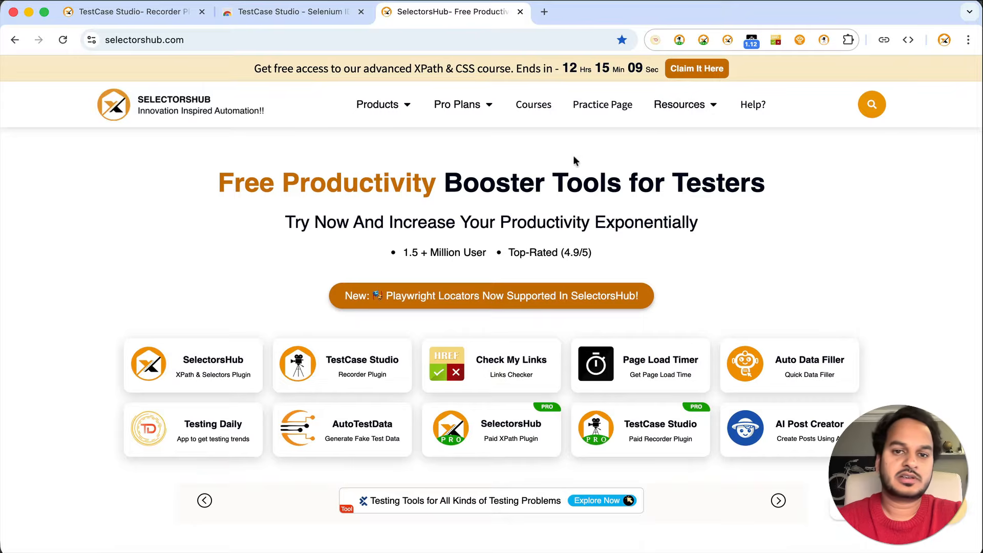
left_click(589, 108)
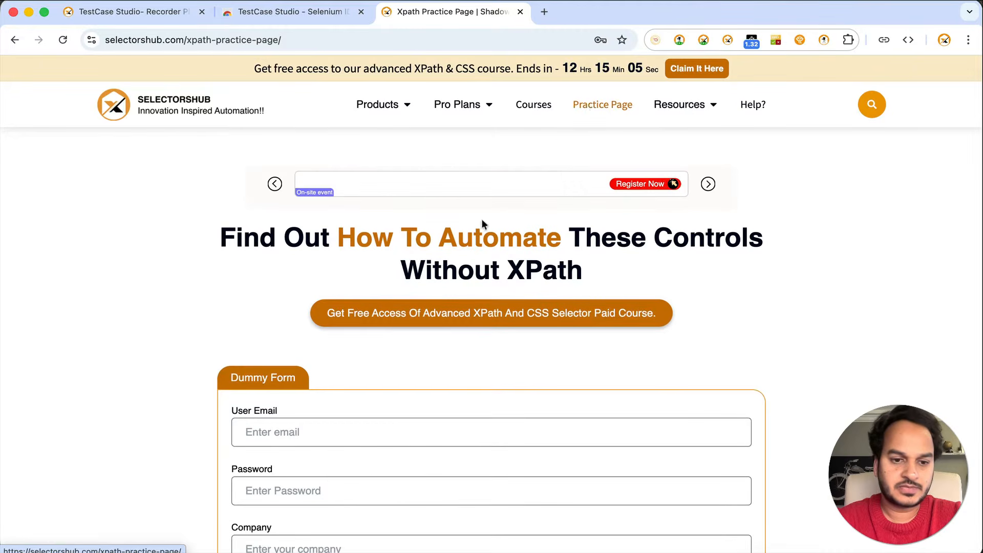
Fill the practice form with a user email, password, company 'selectorshub', mobile number and country 'india'
scroll(268, 448, "down", 4)
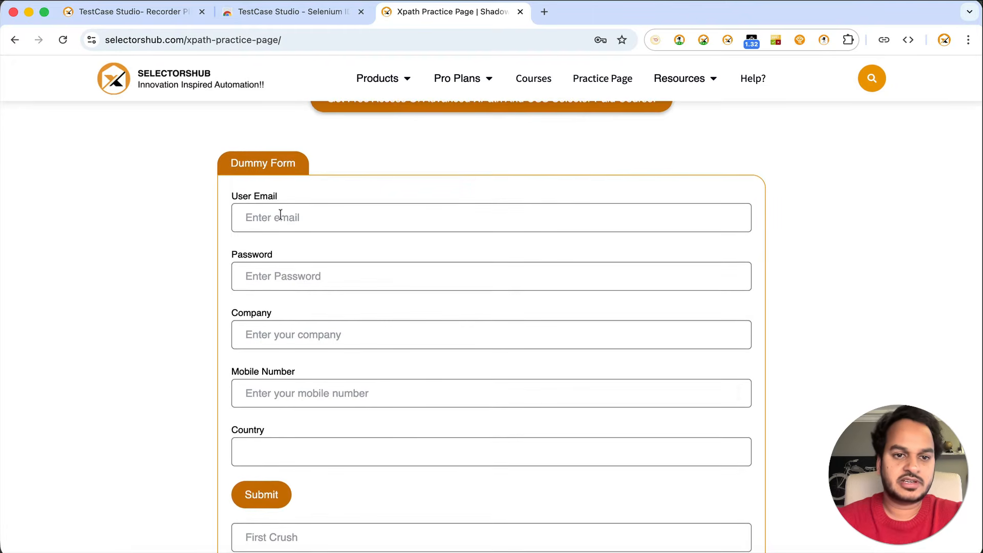
left_click(248, 216)
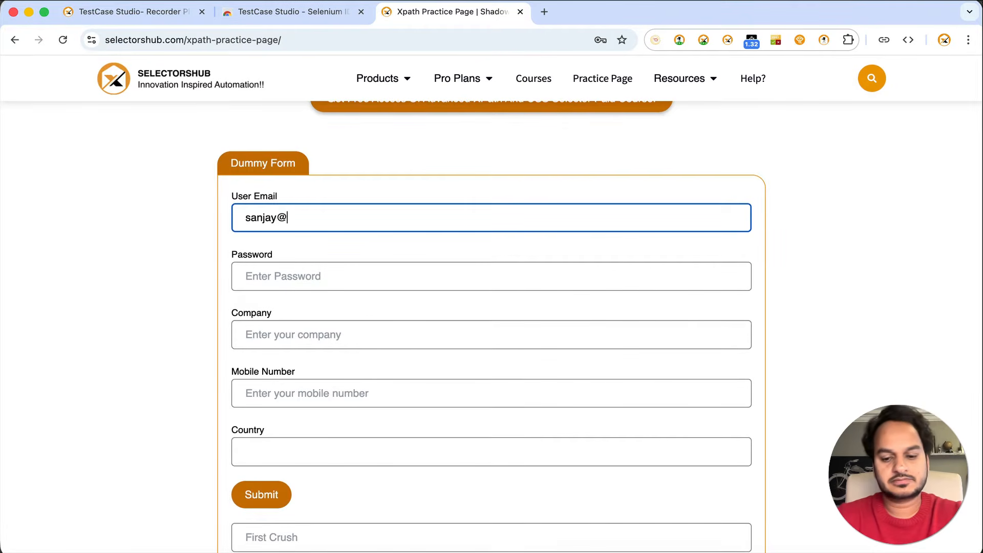
key("Tab")
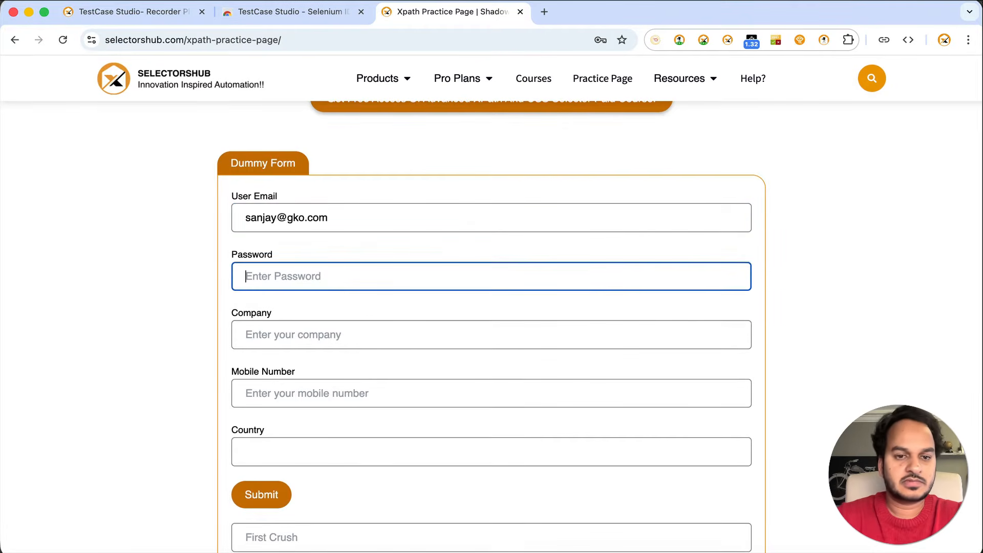
type("Password@123")
key("Tab")
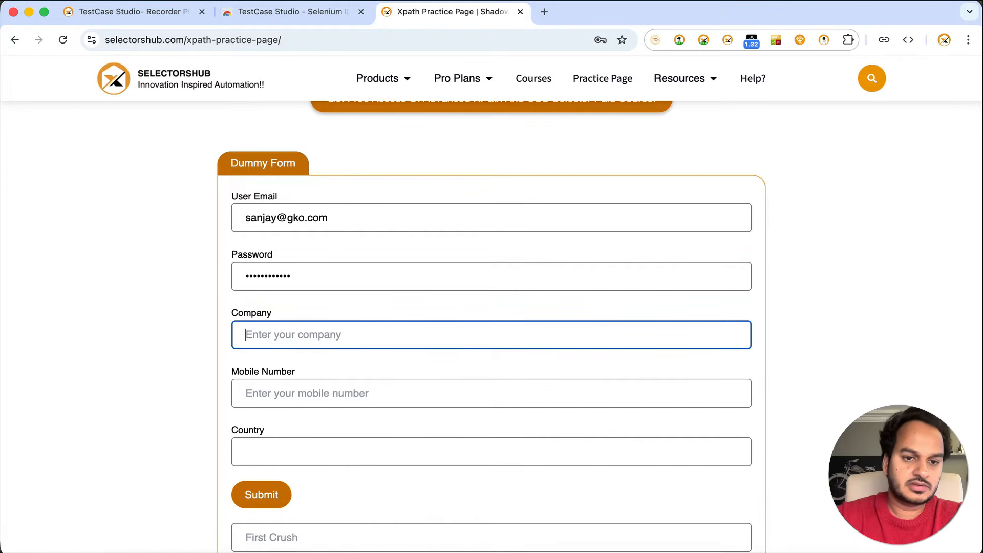
type("sanja")
key("BackSpace")
key("BackSpace")
key("BackSpace")
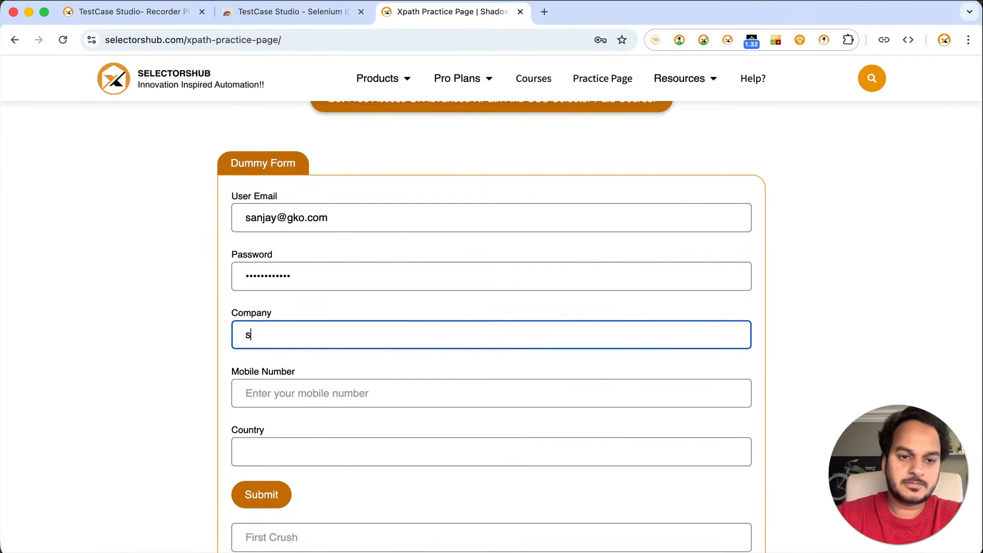
type("electoshub")
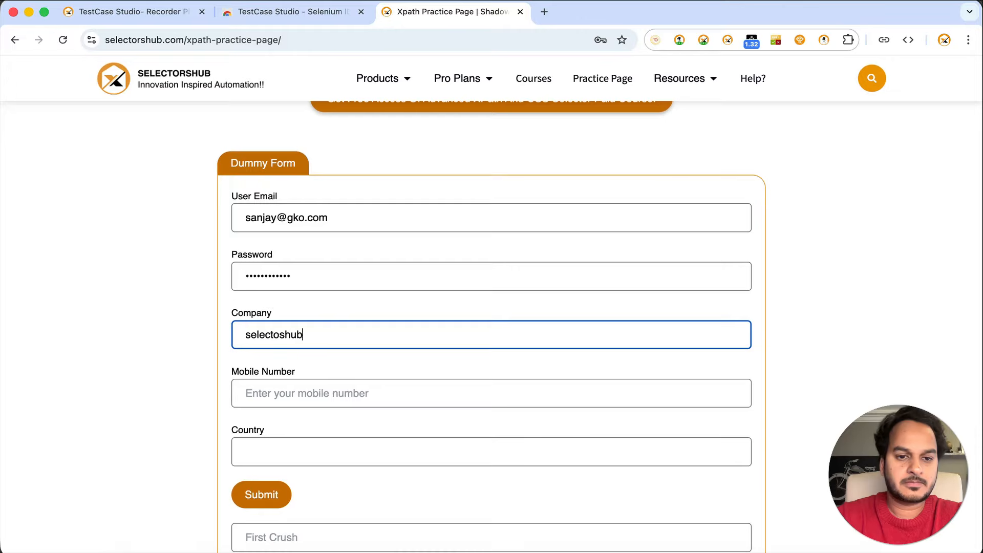
key("BackSpace")
key("BackSpace")
key("BackSpace")
type("rshub")
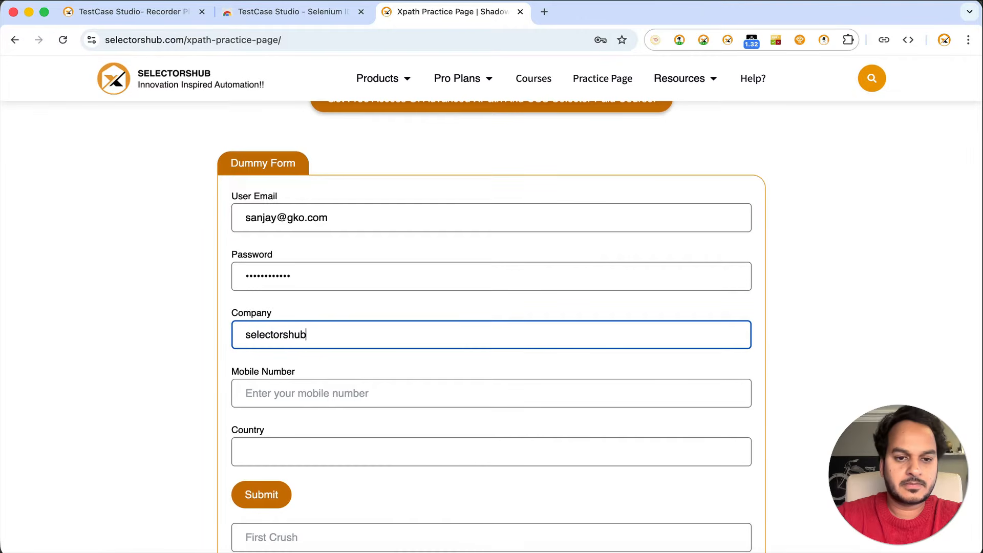
key("Tab")
type("1234567899")
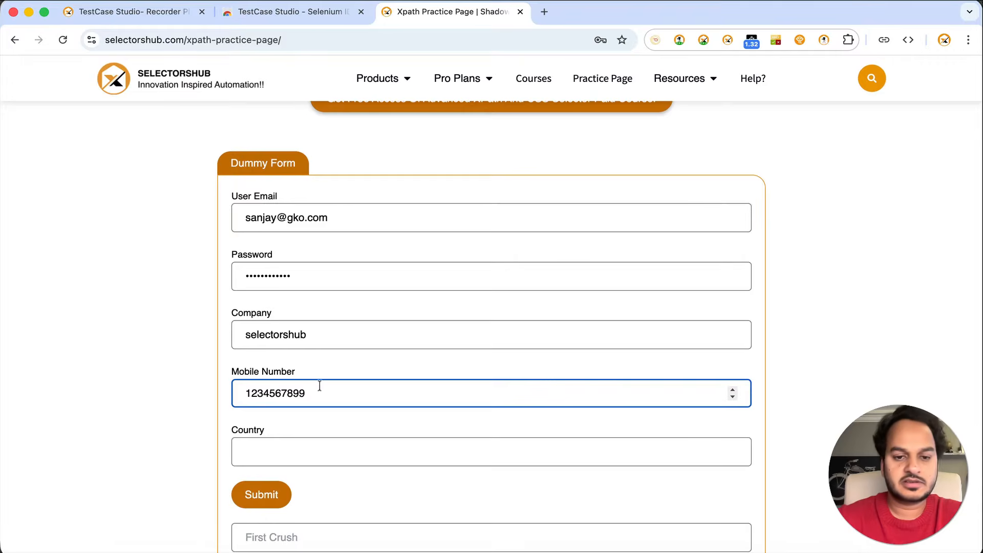
left_click(325, 440)
type("india")
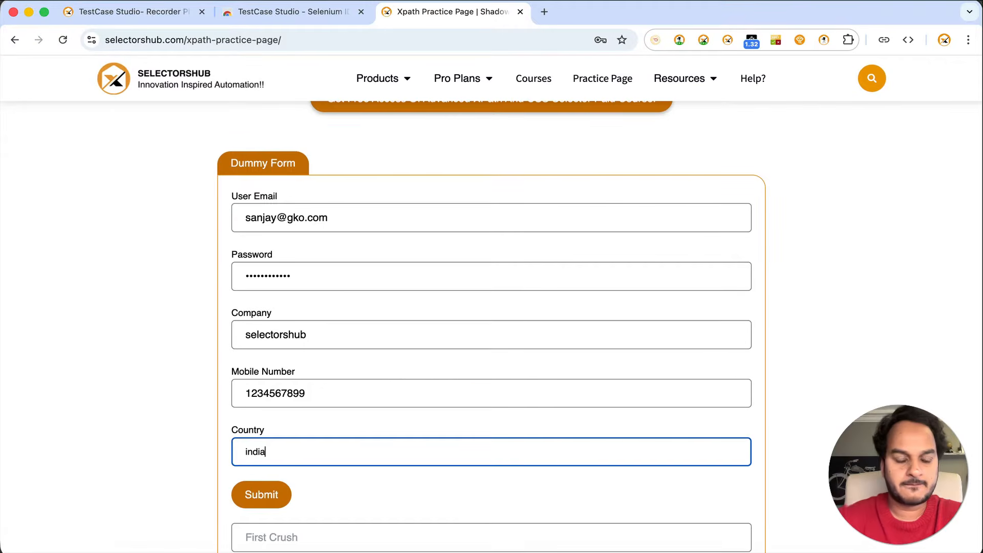
Record a click in the table's search box and a right-click on the Practice Page link
scroll(383, 472, "down", 5)
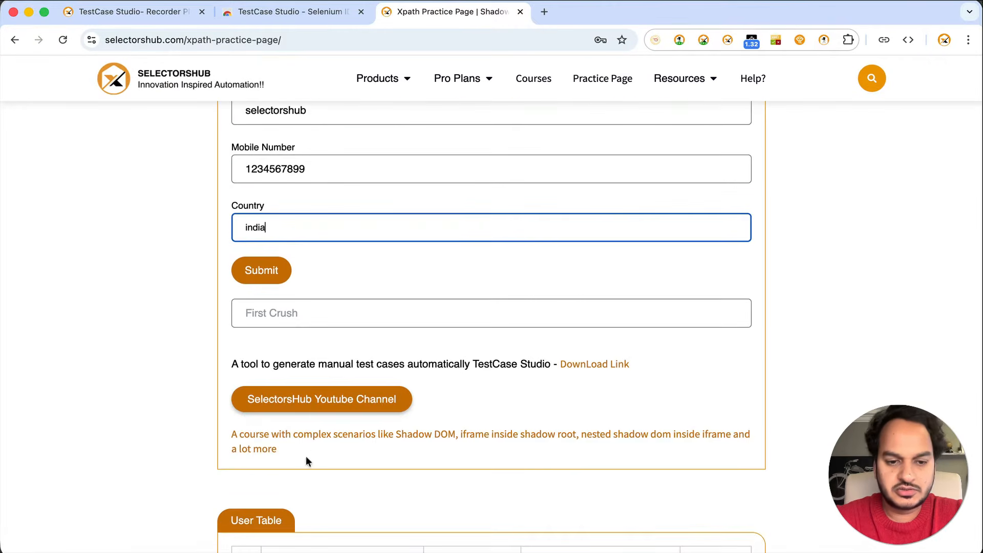
scroll(308, 461, "down", 5)
scroll(305, 456, "down", 10)
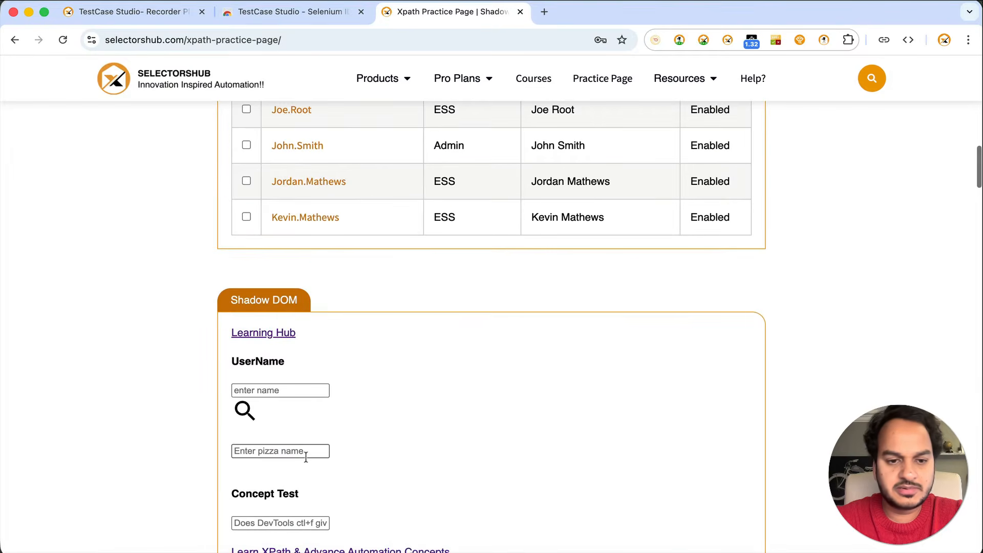
scroll(306, 455, "down", 10)
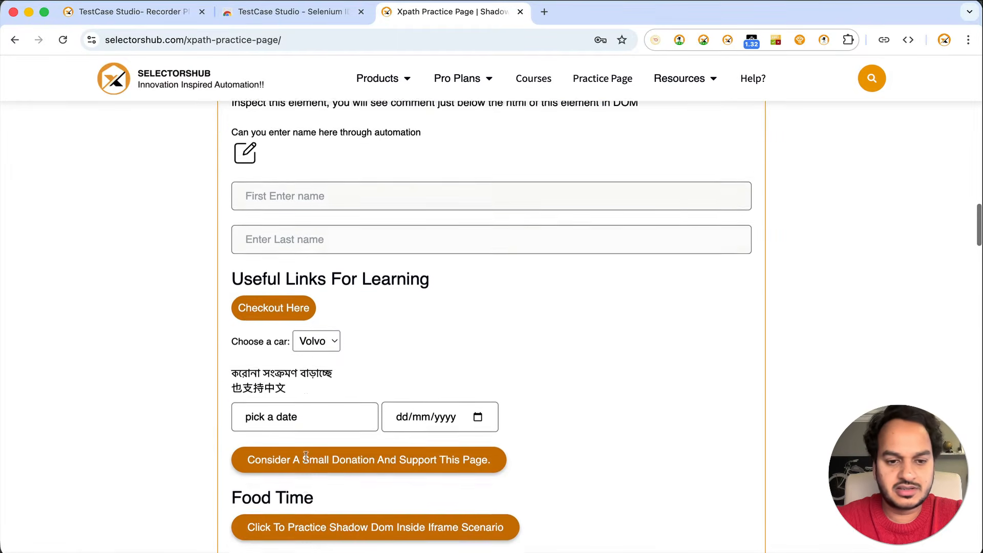
scroll(306, 455, "down", 20)
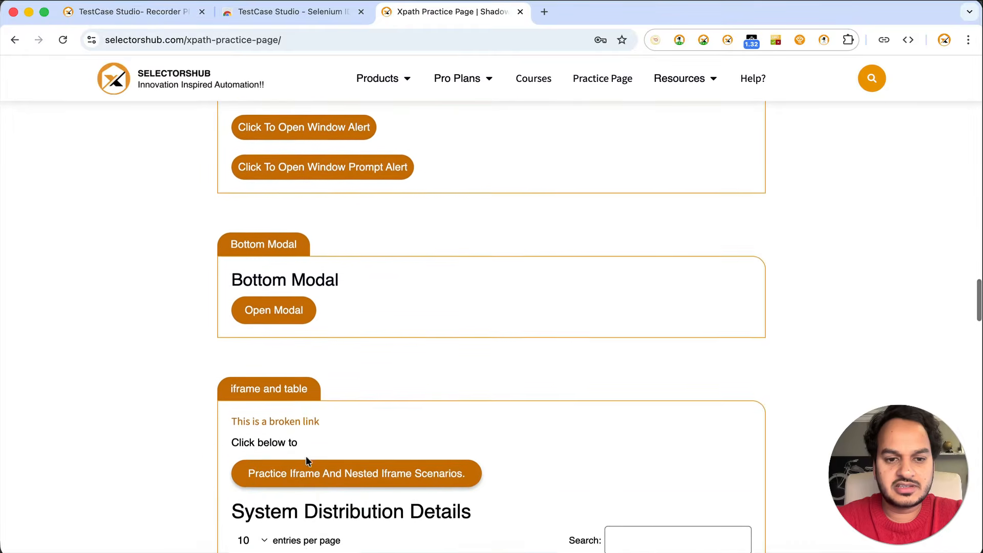
scroll(307, 461, "down", 3)
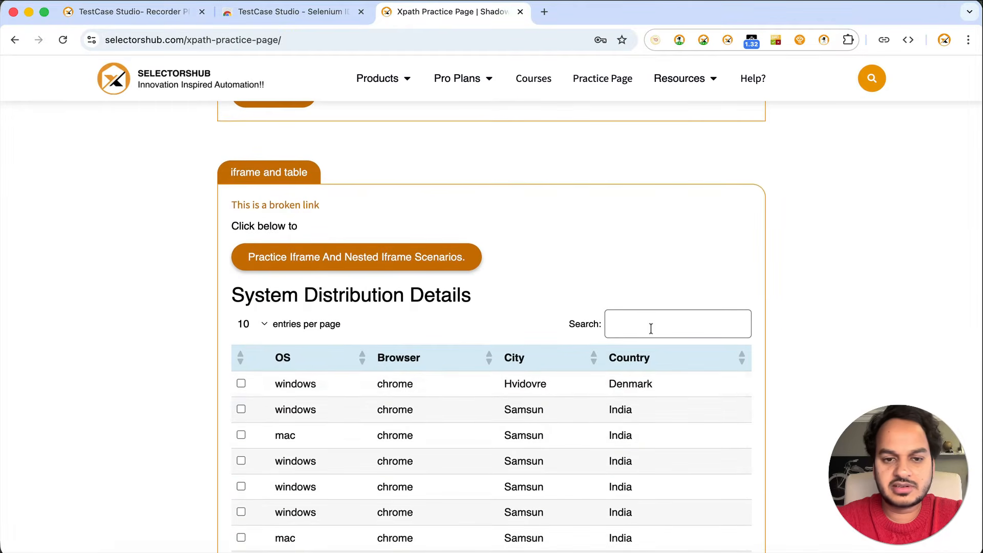
left_click(659, 309)
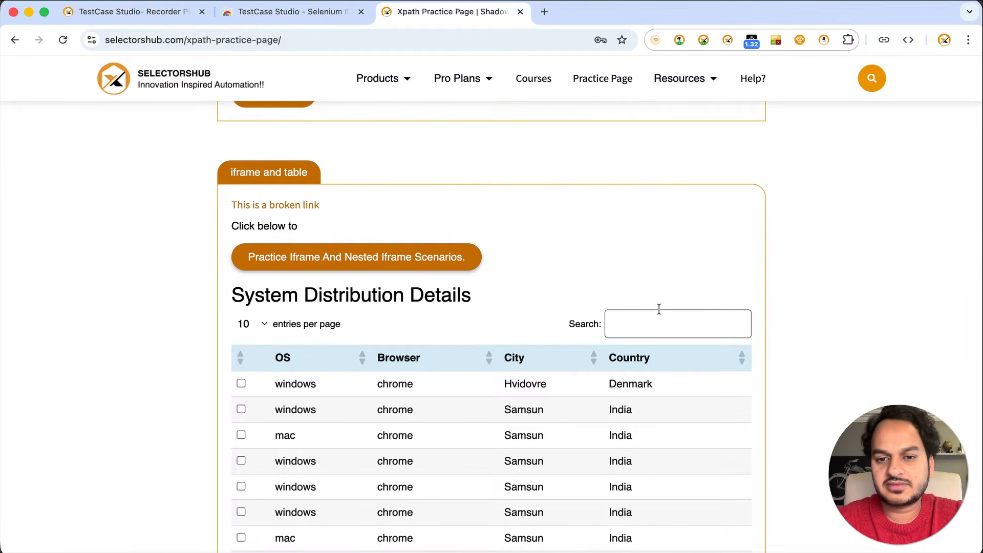
scroll(659, 309, "down", 15)
scroll(659, 309, "up", 3)
scroll(658, 310, "down", 2)
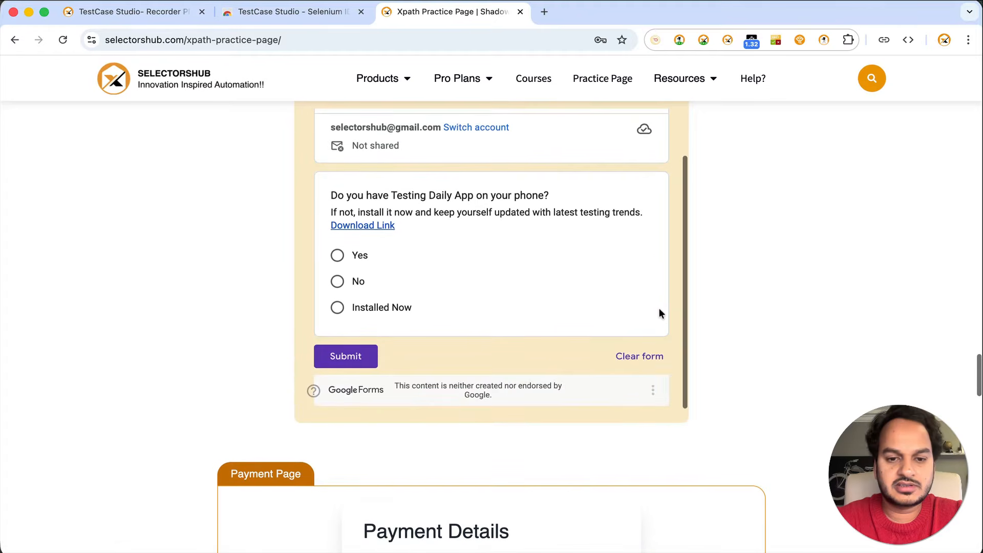
scroll(658, 310, "up", 2)
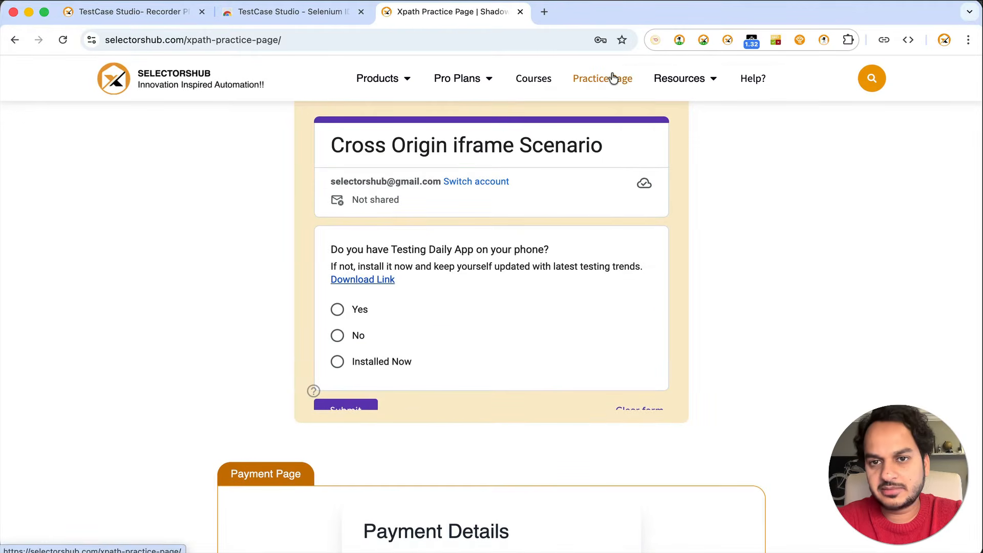
right_click(613, 76)
left_click(733, 294)
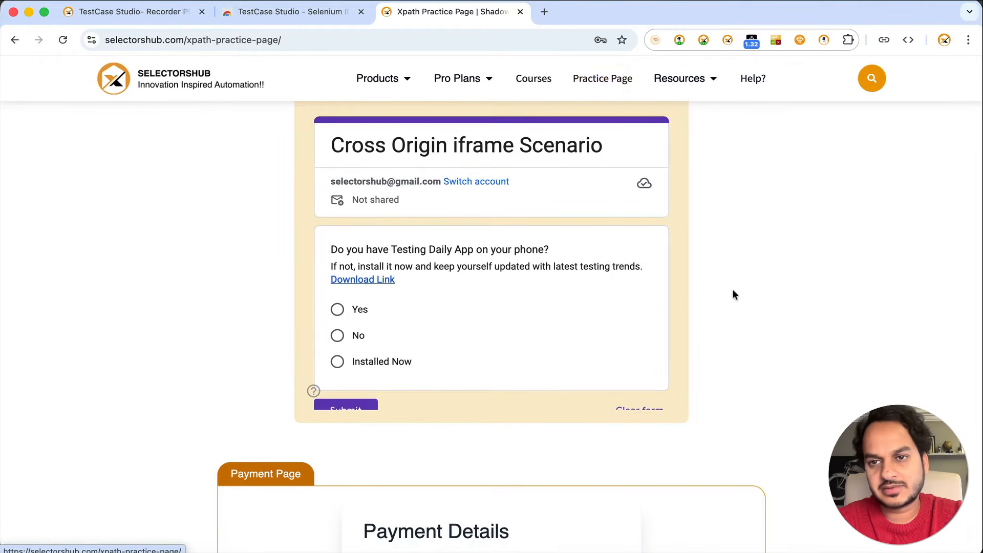
Review the recorded steps with their XPaths, CSS selectors and screenshots, and enlarge step 2's screenshot
key("super+grave")
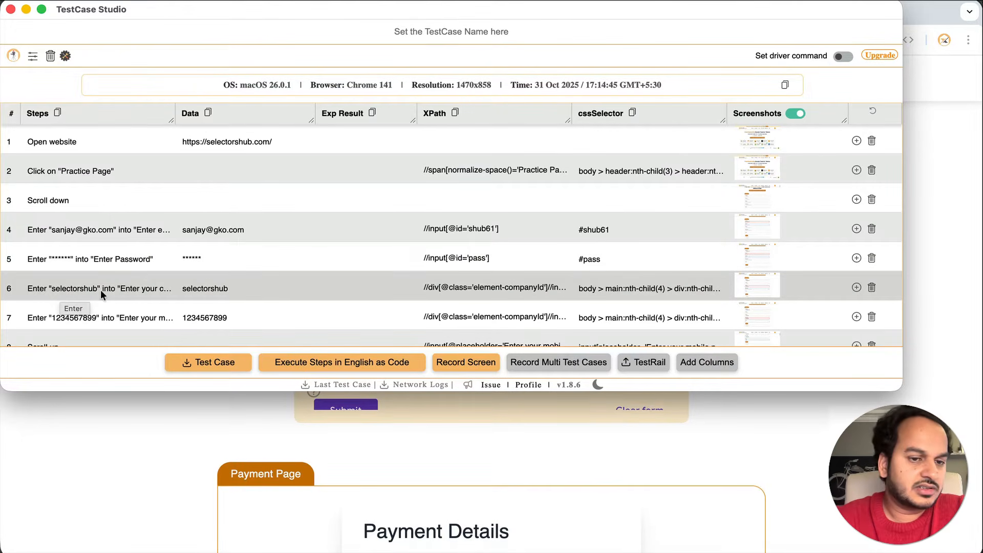
scroll(101, 289, "down", 3)
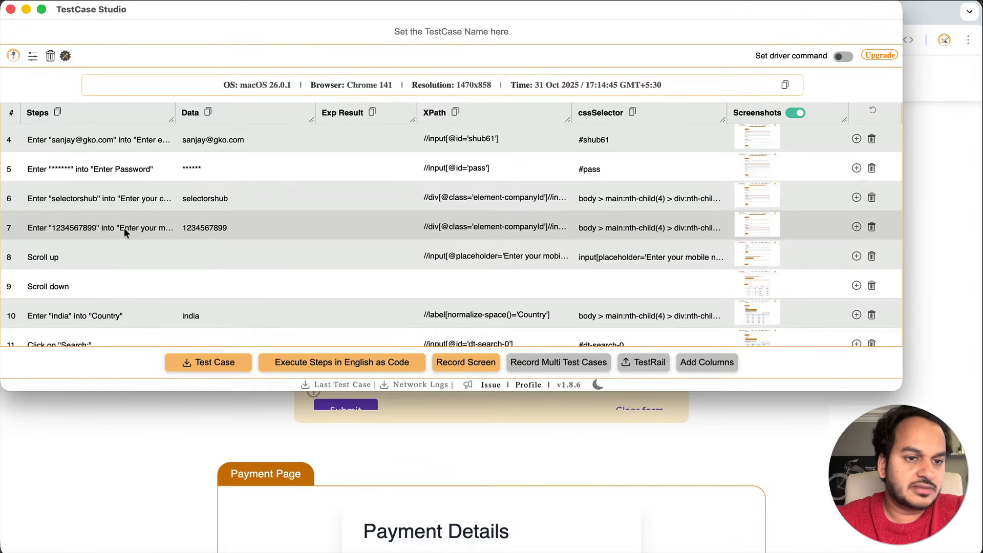
scroll(128, 229, "down", 3)
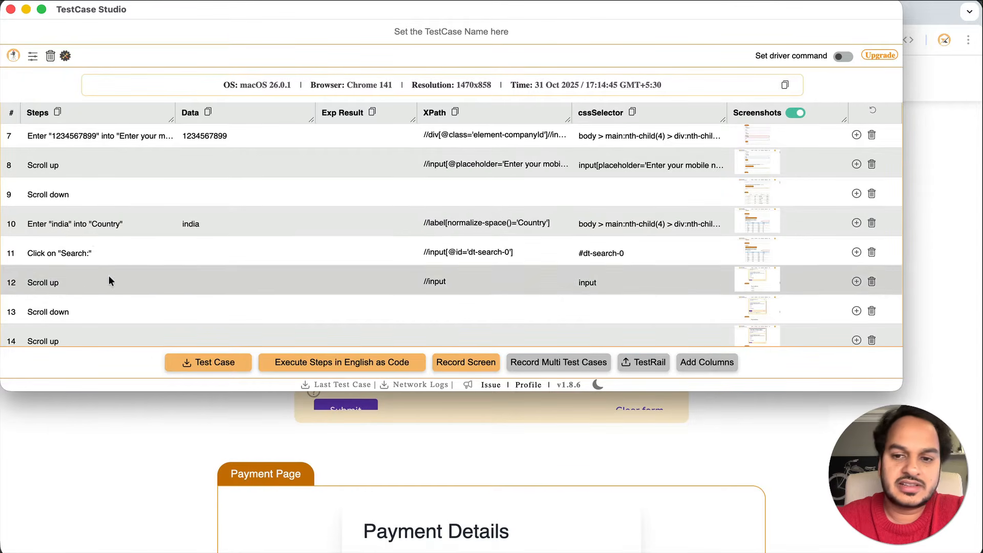
scroll(108, 276, "down", 1)
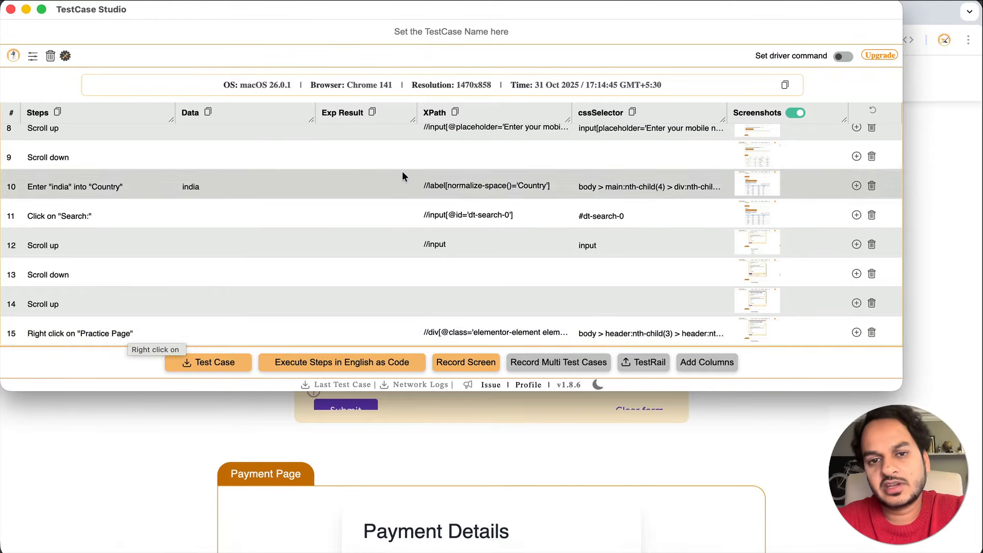
scroll(401, 171, "up", 5)
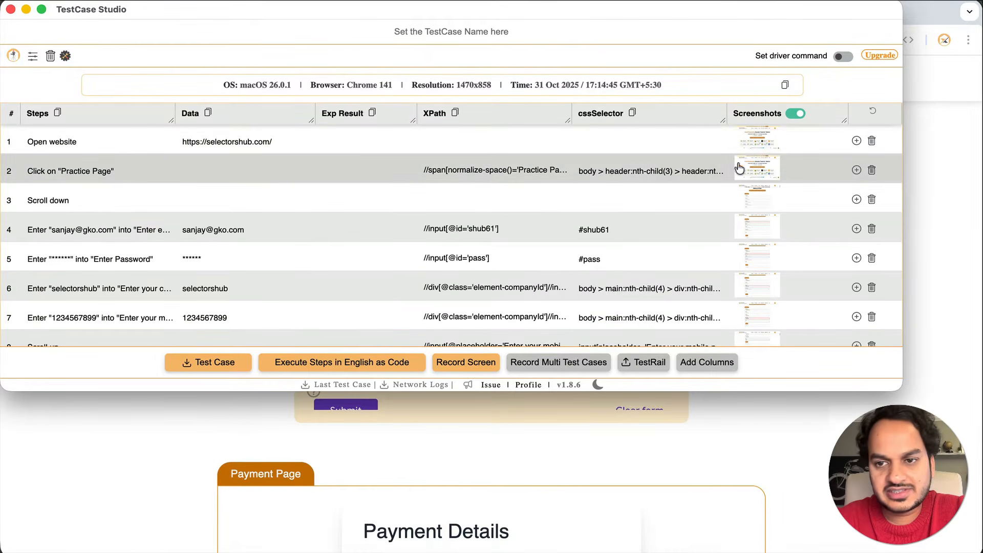
left_click(757, 168)
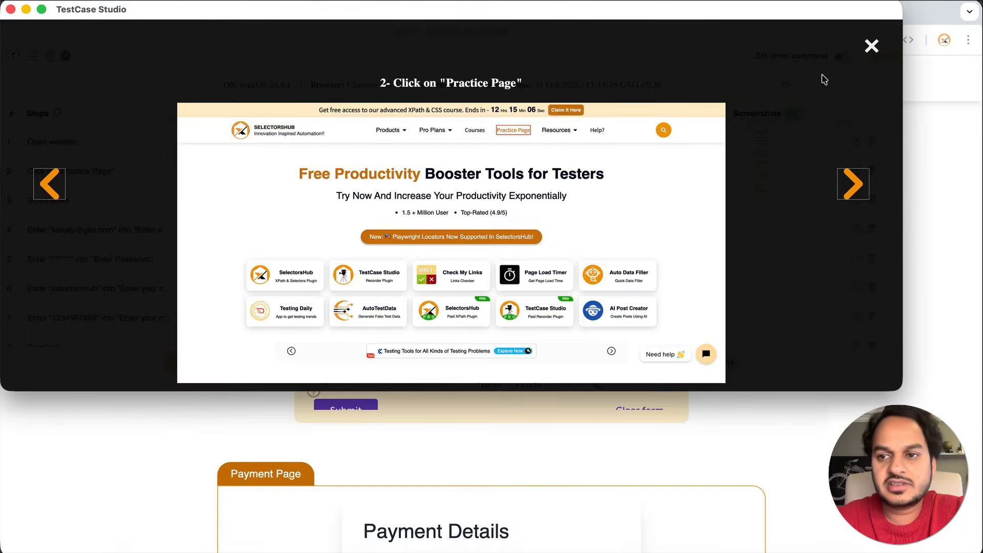
Close step 2's screenshot, then view step 3's enlarged screenshot and its image options before closing it
left_click(872, 46)
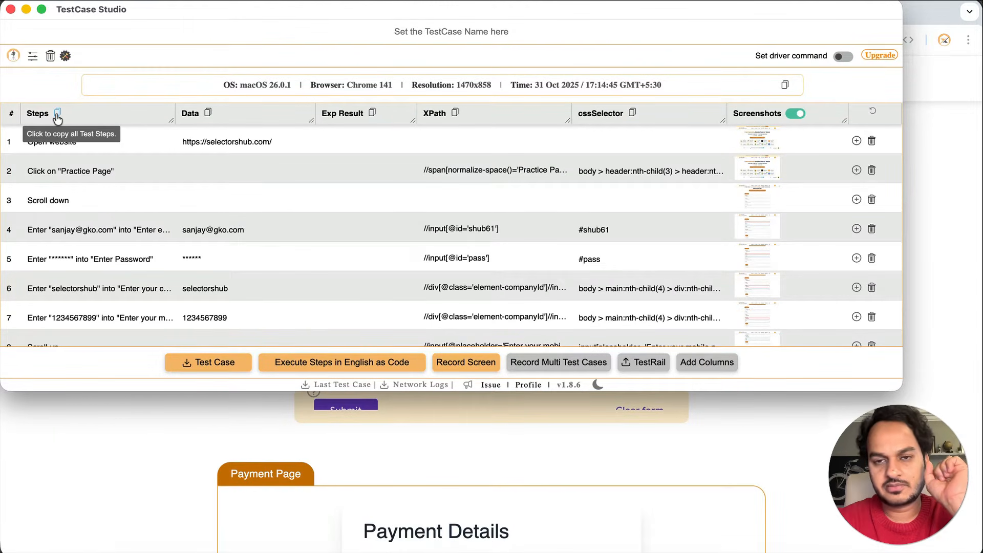
scroll(83, 257, "down", 2)
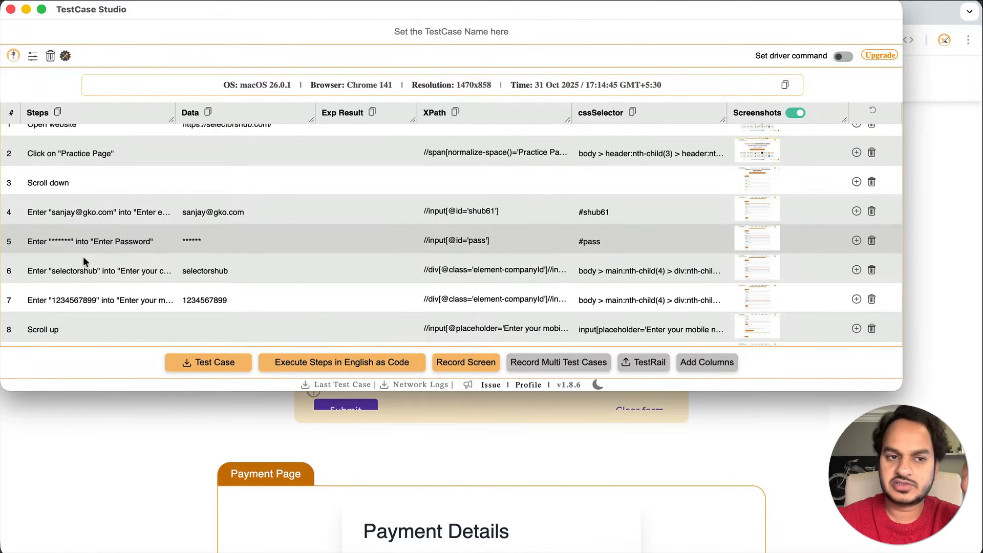
scroll(83, 256, "up", 2)
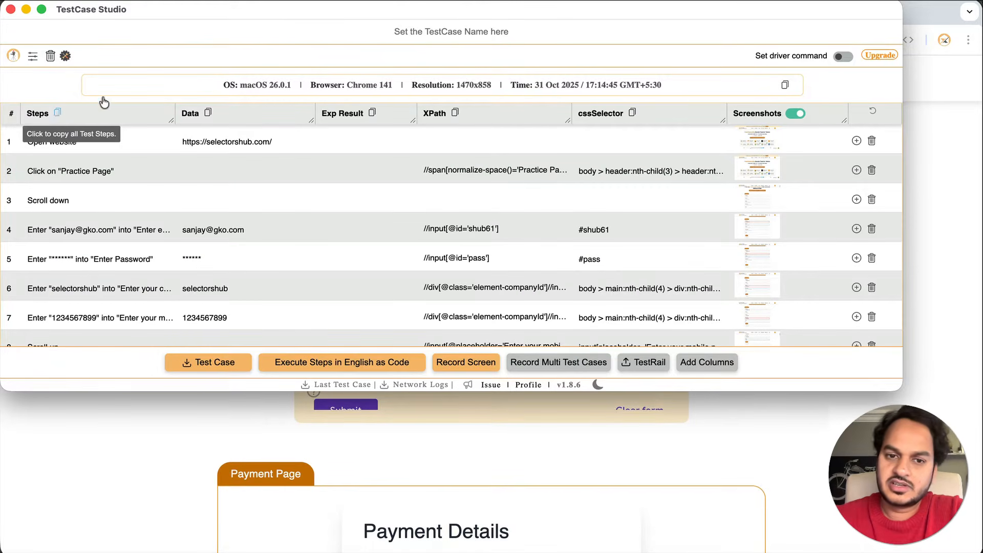
left_click(752, 199)
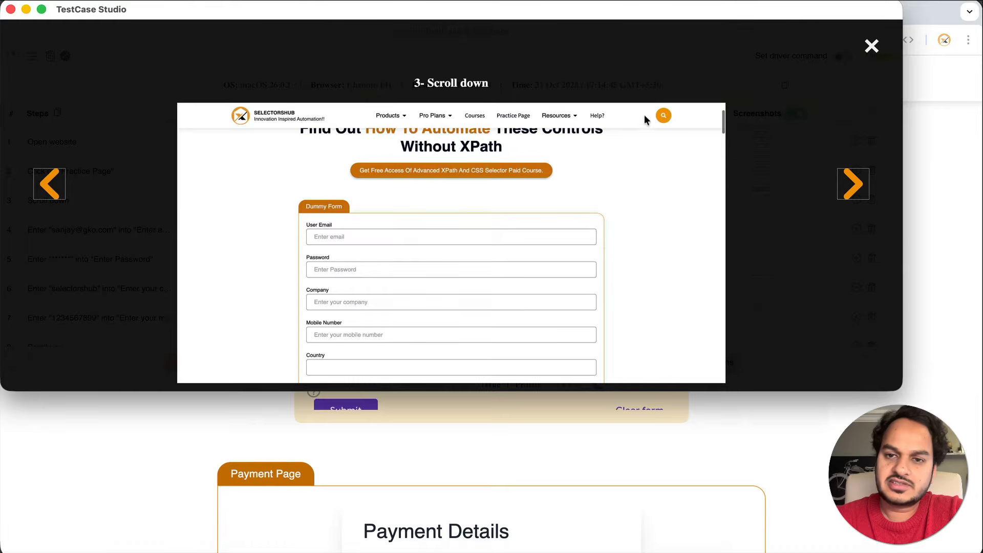
right_click(524, 160)
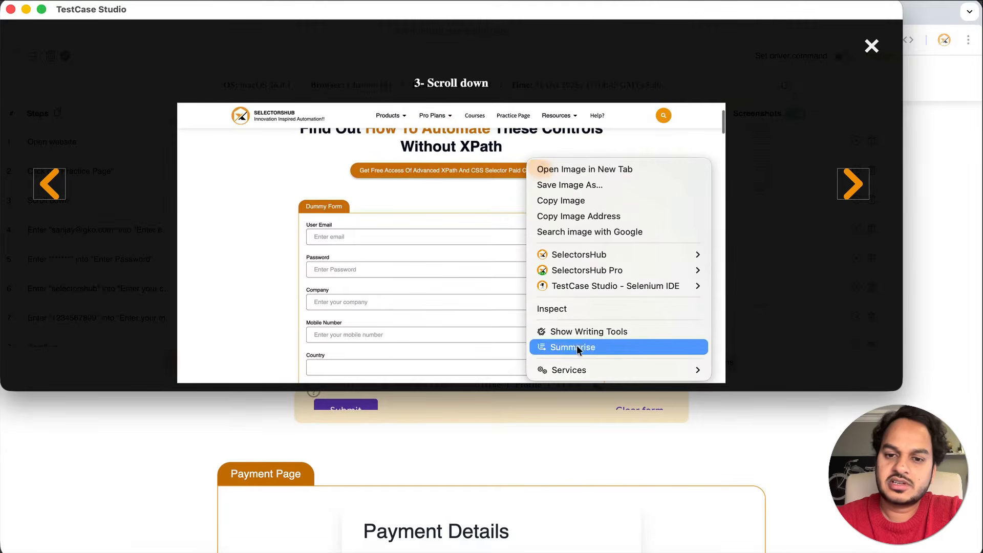
left_click(871, 47)
left_click(871, 46)
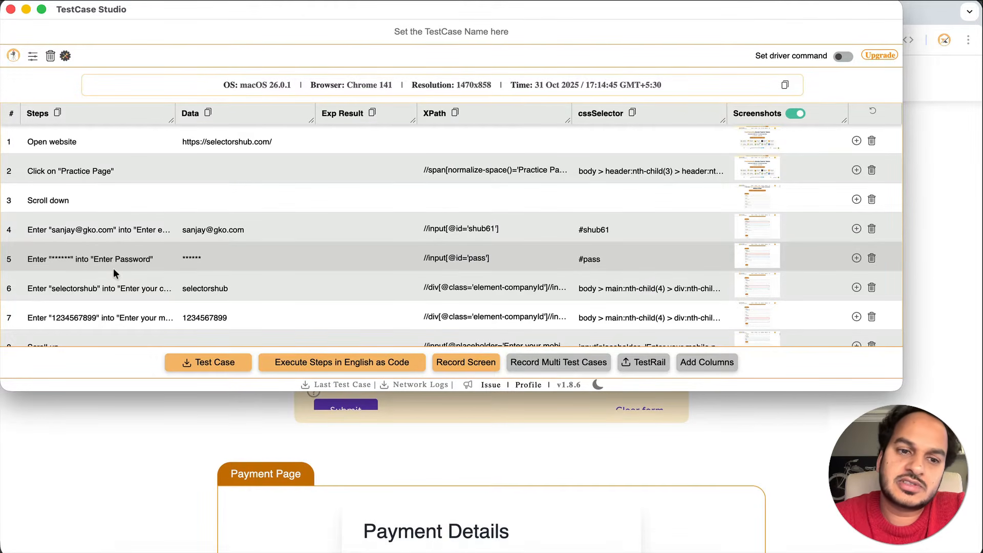
left_click(204, 368)
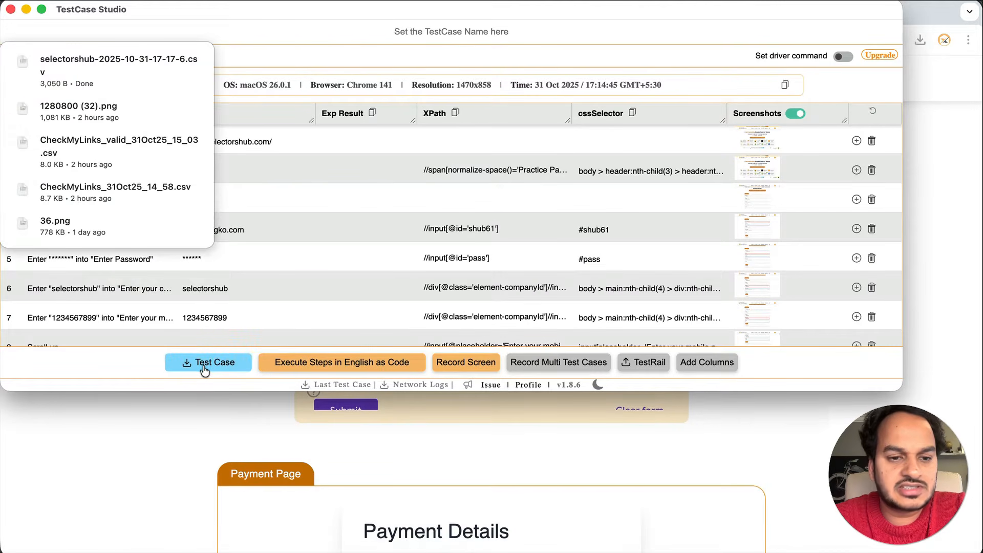
left_click(727, 29)
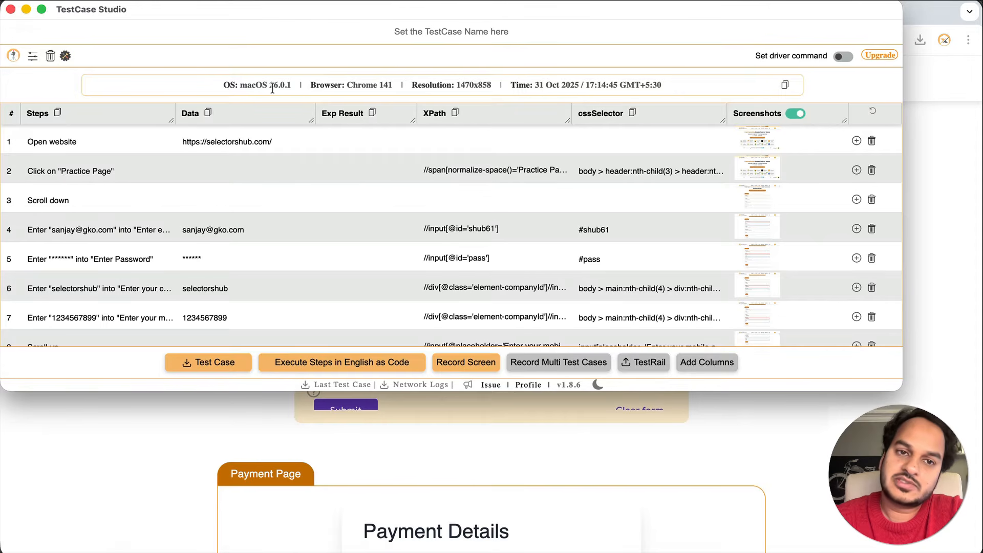
Highlight the macOS version and Chrome version 141 in the environment details
left_click_drag(273, 85, 294, 85)
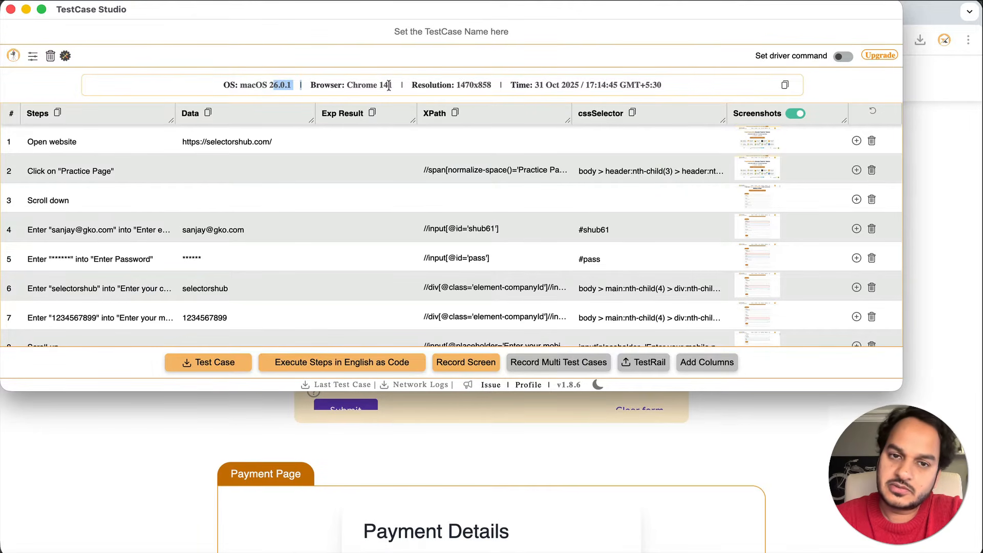
left_click_drag(379, 85, 389, 86)
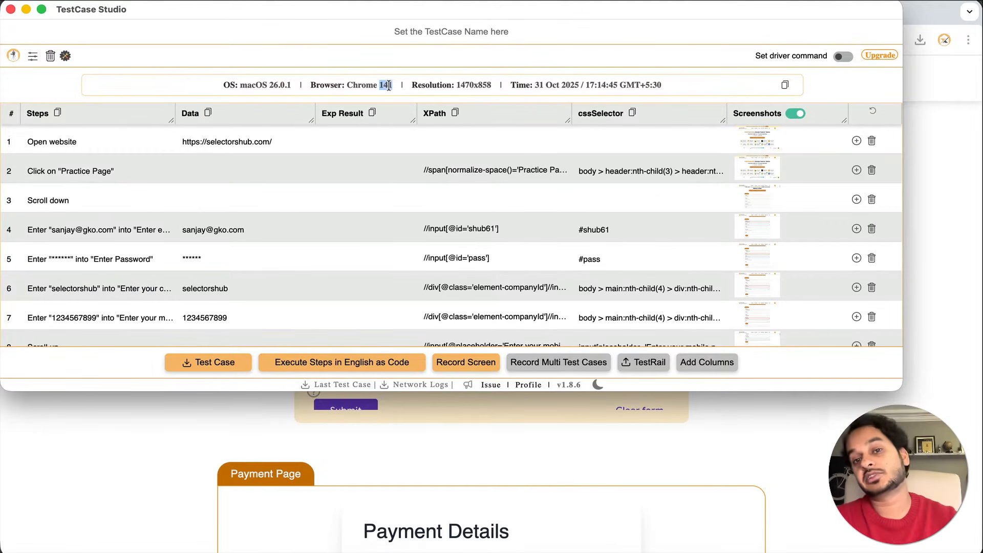
left_click_drag(389, 86, 415, 83)
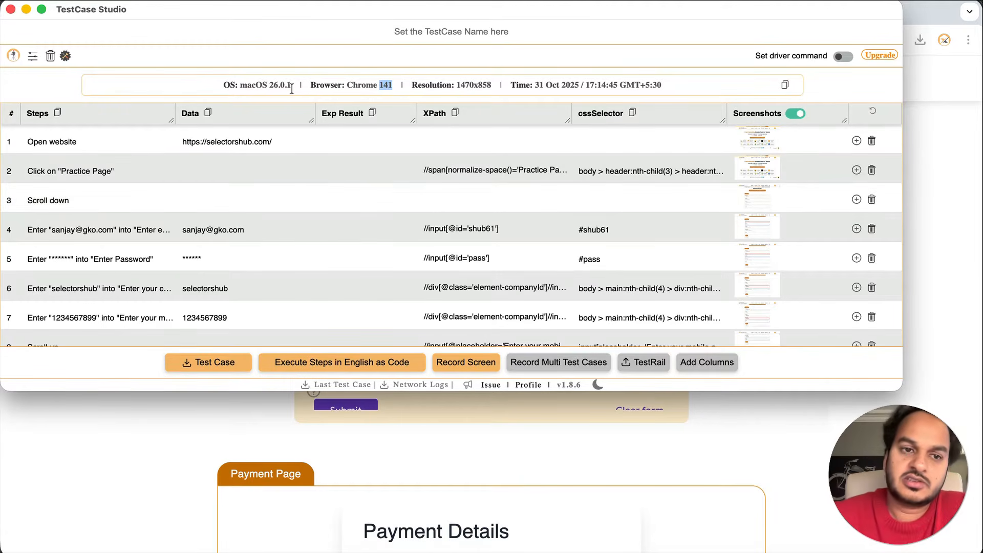
Delete the row 9 'Scroll down' step from the recorded steps
scroll(217, 282, "down", 5)
scroll(217, 284, "down", 3)
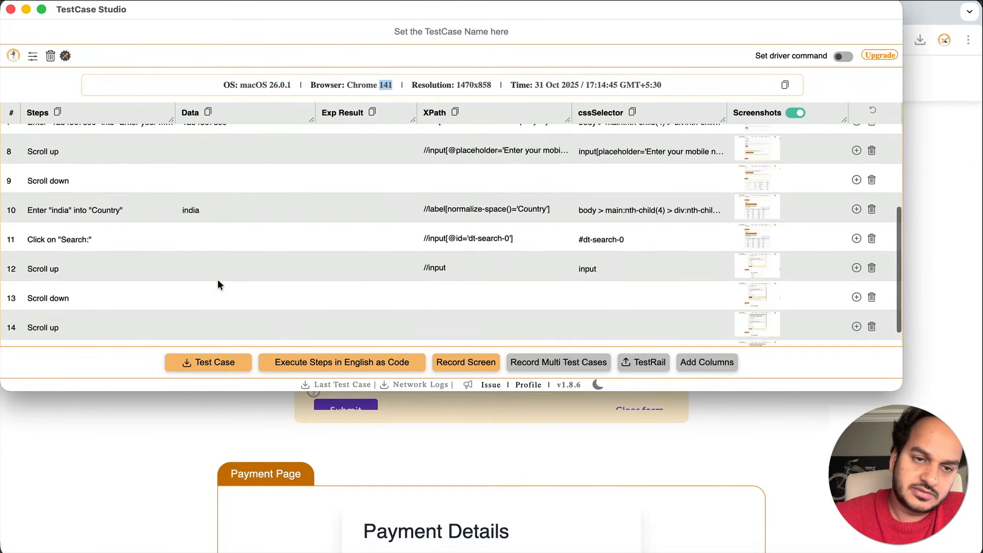
scroll(217, 285, "up", 10)
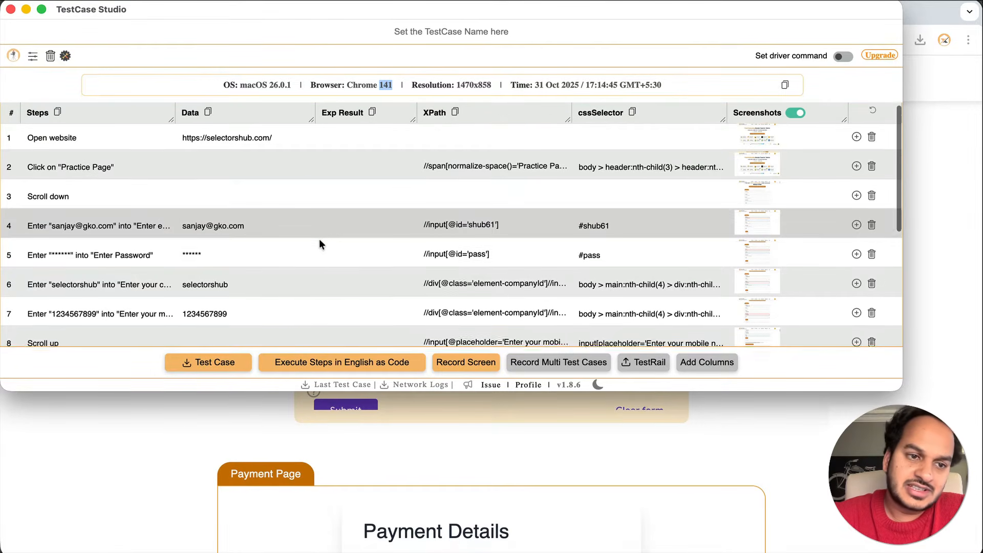
scroll(319, 239, "down", 2)
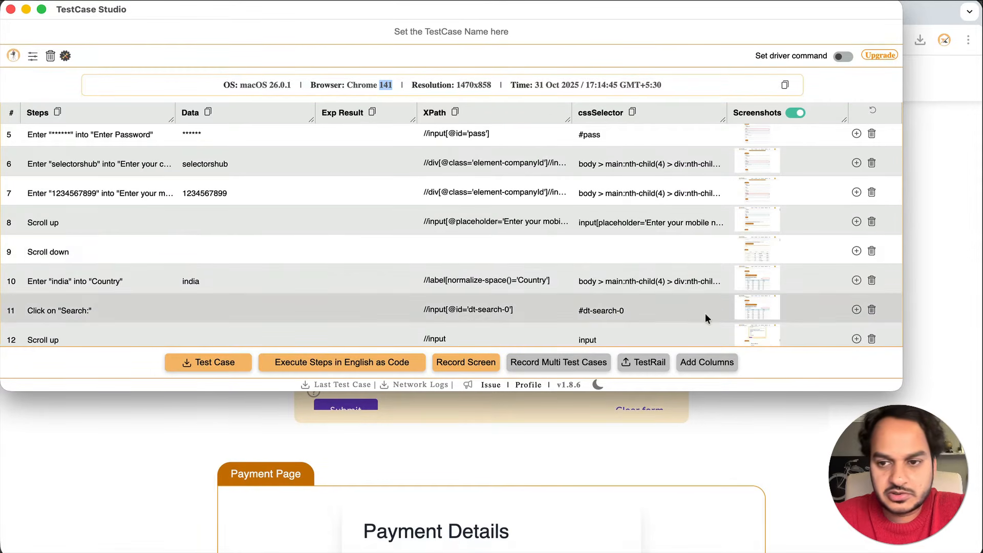
left_click(872, 251)
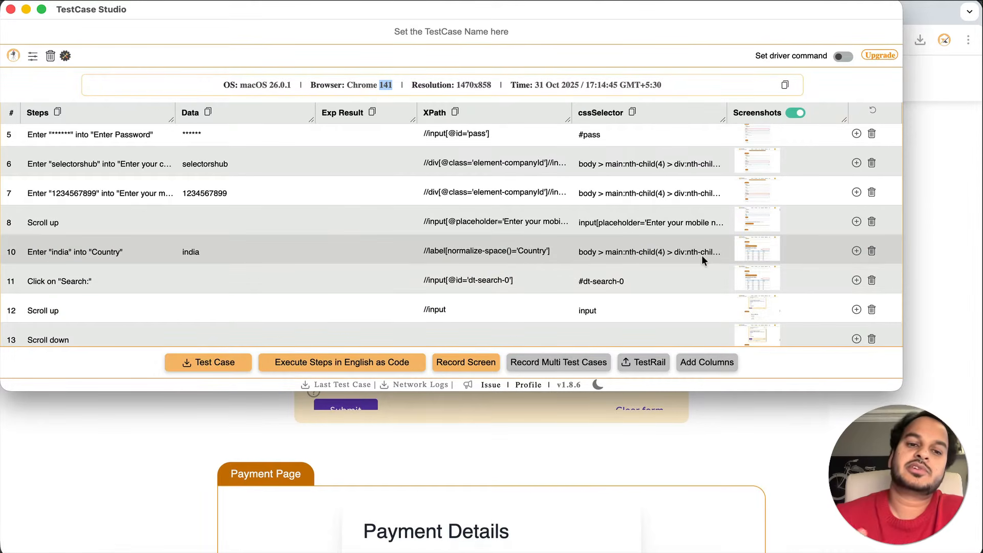
scroll(702, 255, "up", 3)
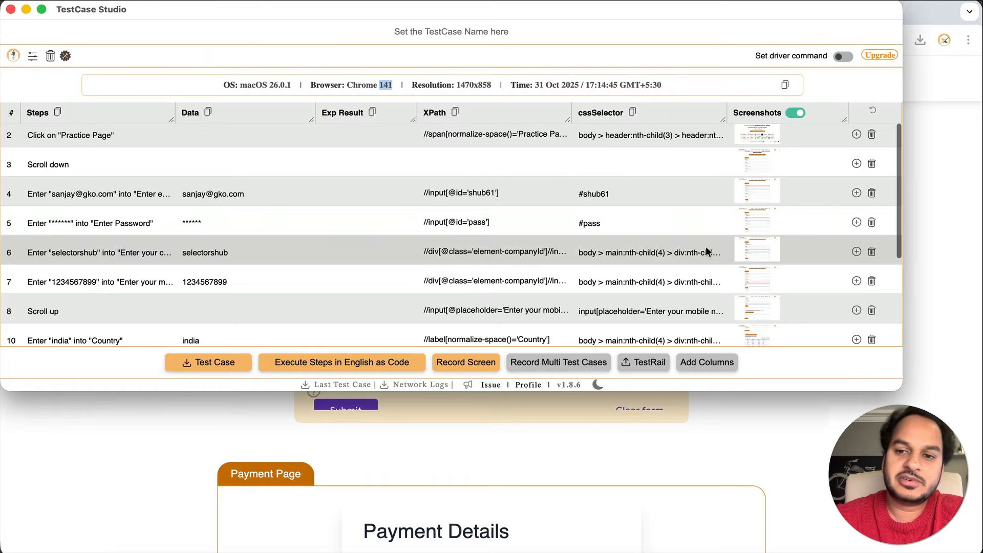
Insert a new step 5 reading 'wait for 5sec', then edit step 4's Data and Exp Result cells
left_click(857, 194)
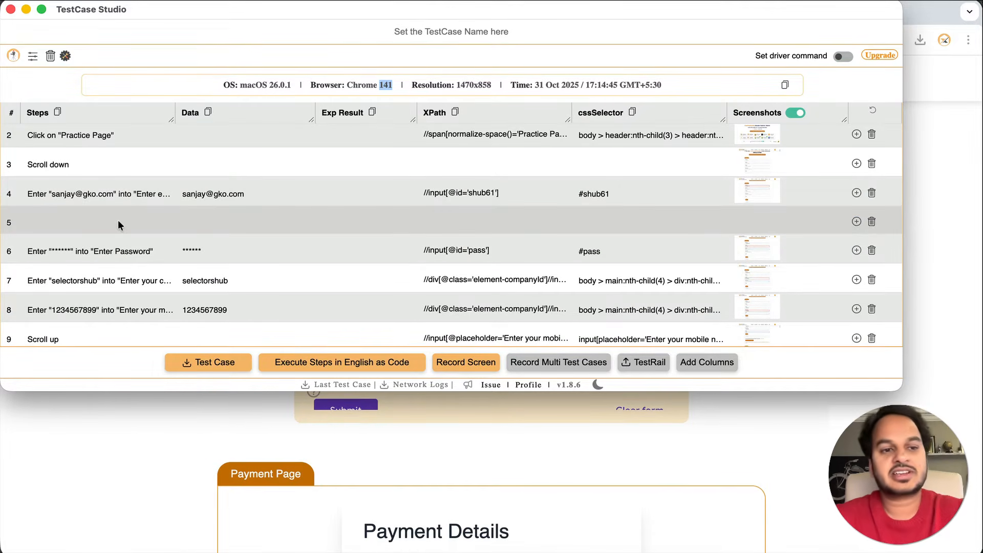
double_click(118, 219)
type("wait")
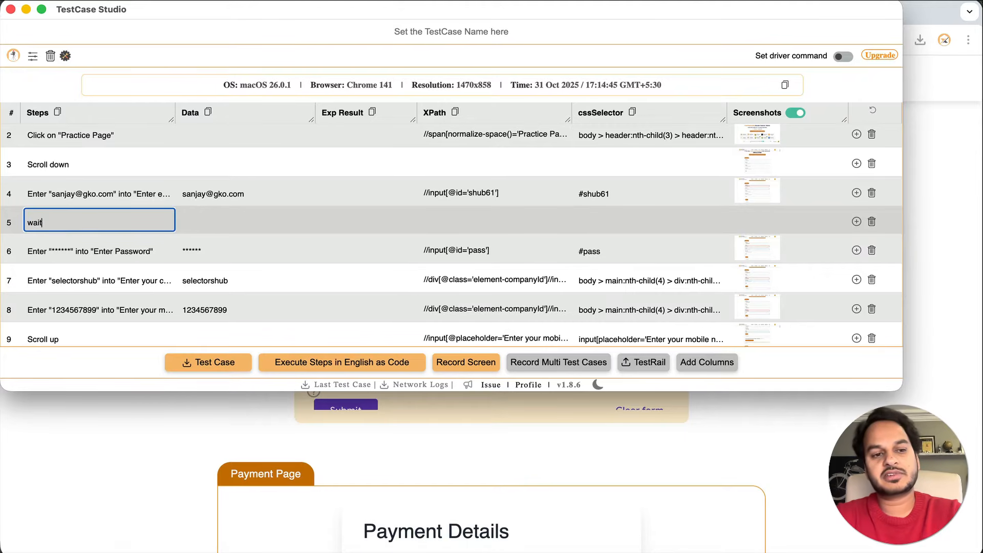
type(" for 5sec")
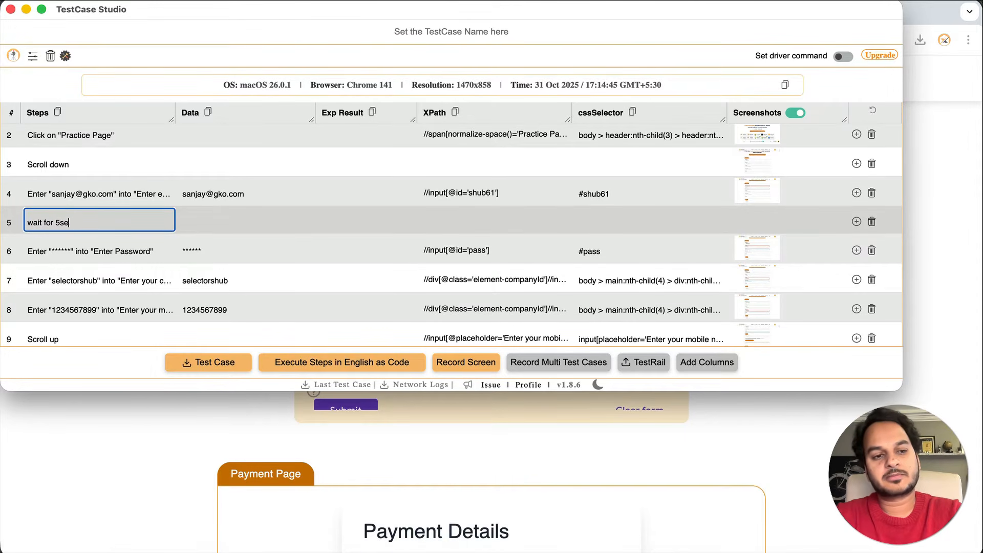
double_click(294, 201)
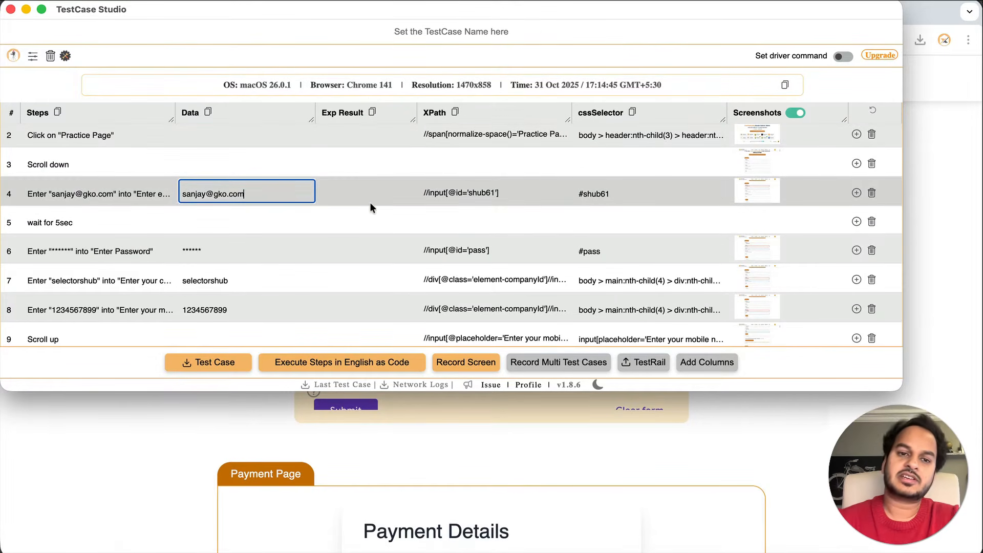
scroll(369, 201, "up", 2)
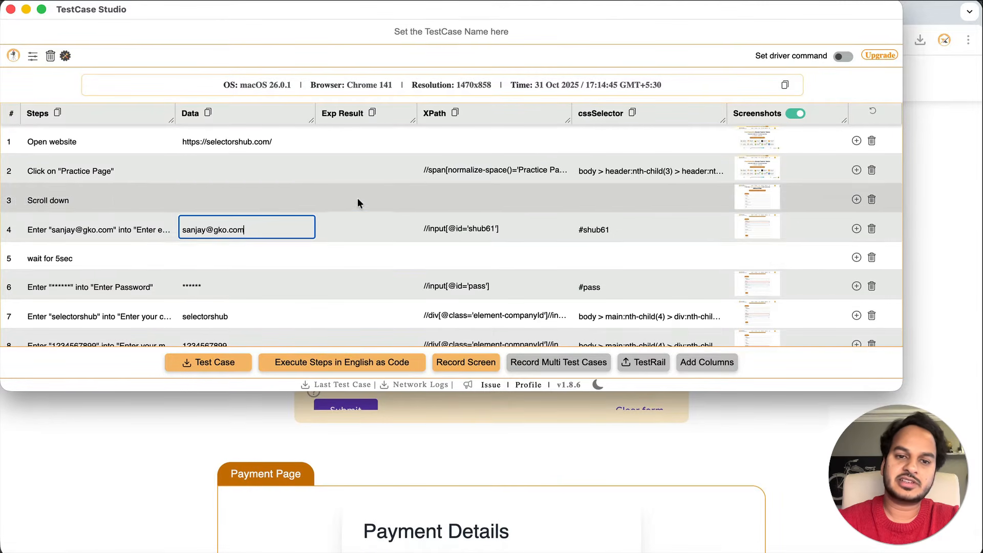
left_click(360, 225)
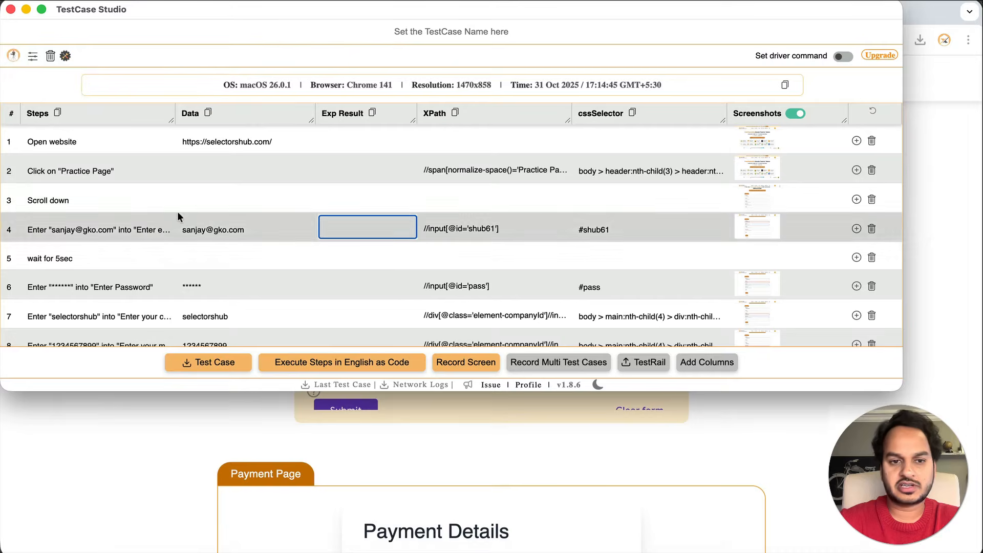
scroll(177, 211, "down", 5)
Resume recording and capture clicks on the logo, Practice Page and Courses, plus a Practice Page right-click
left_click(14, 56)
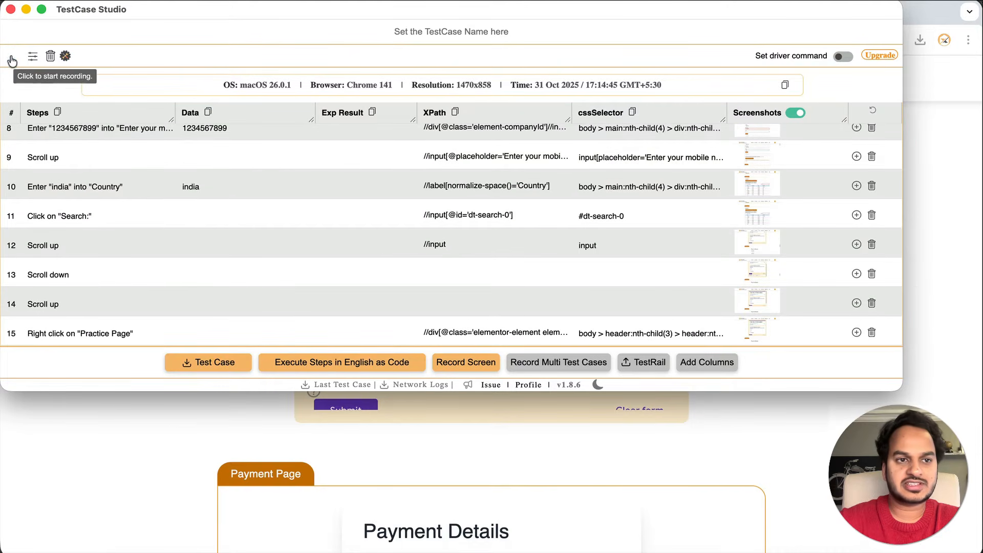
left_click(114, 449)
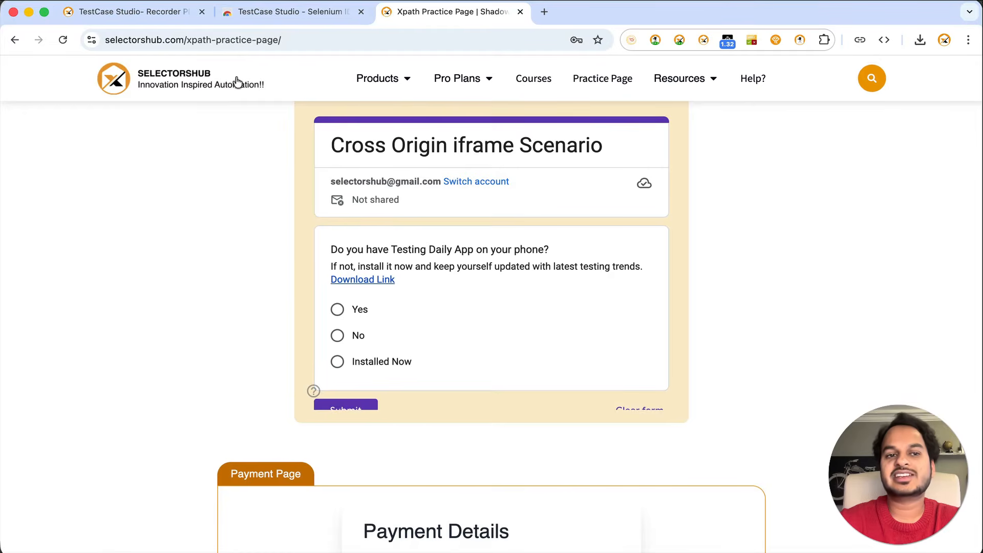
left_click(204, 75)
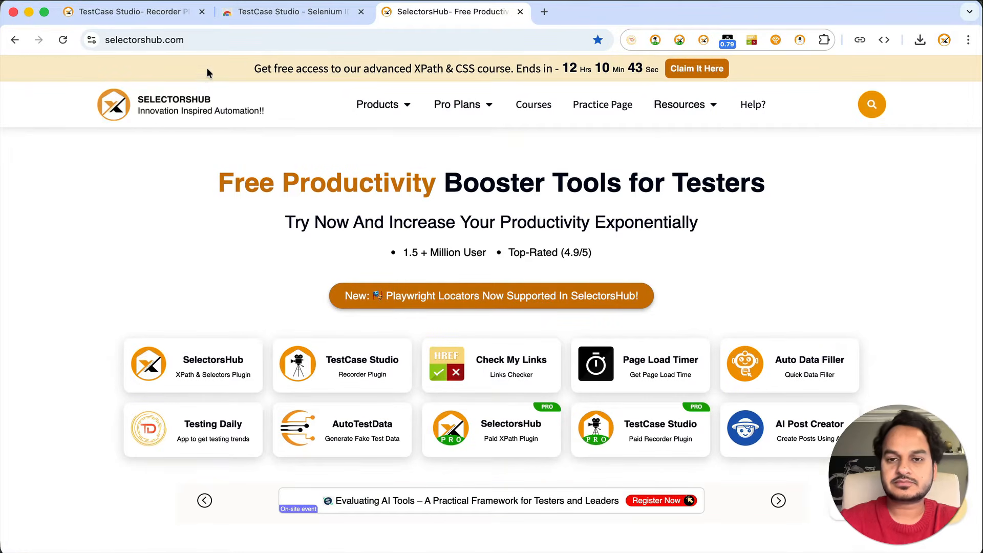
left_click(614, 105)
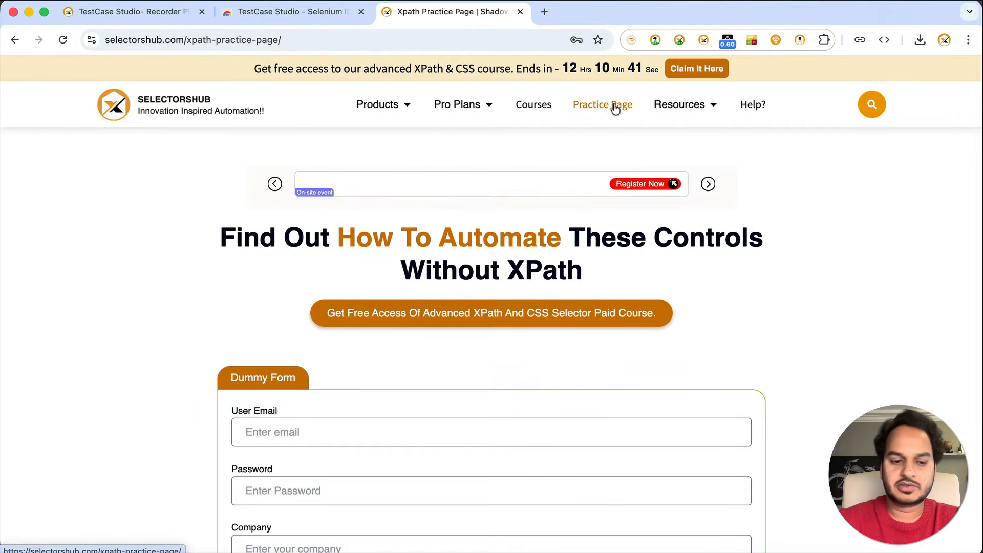
right_click(614, 106)
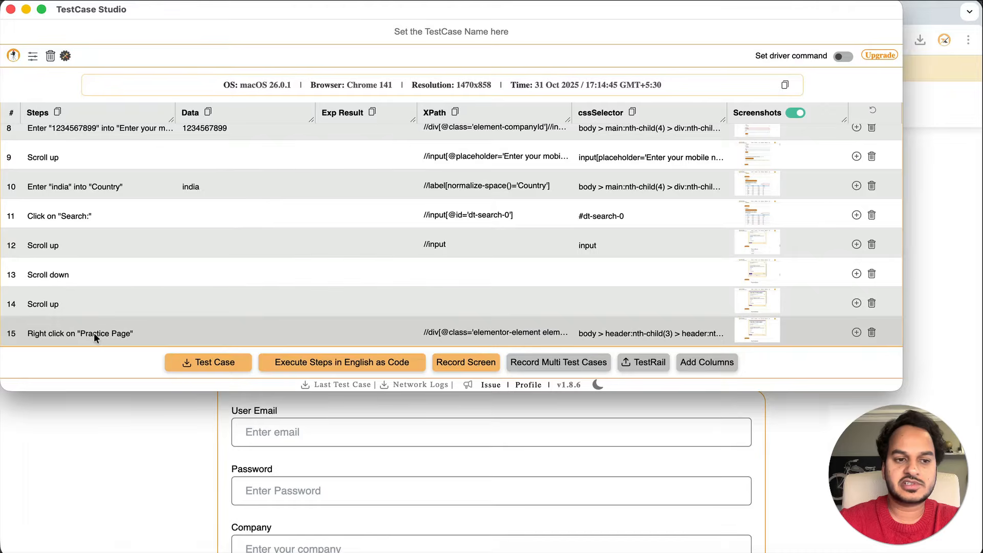
key("super+grave")
left_click(547, 105)
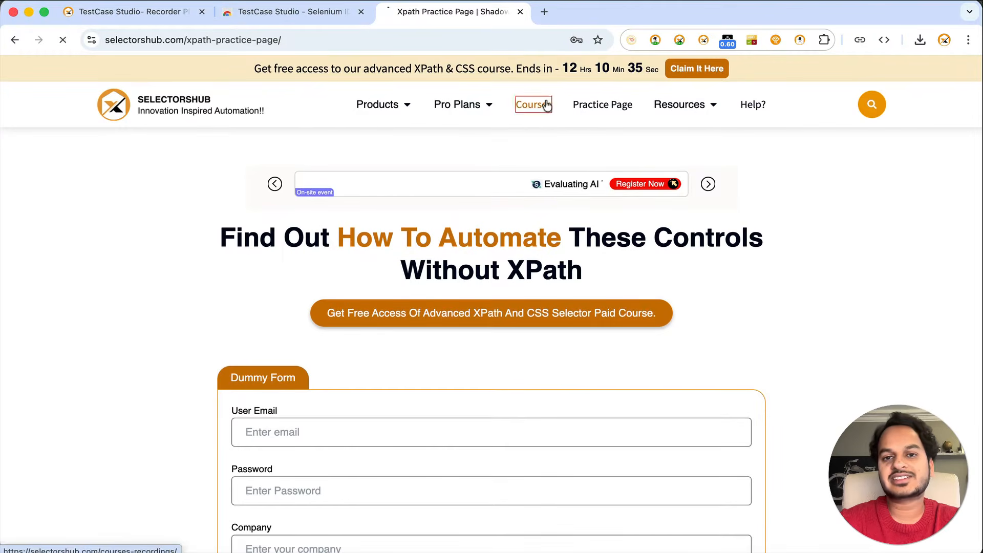
left_click(600, 106)
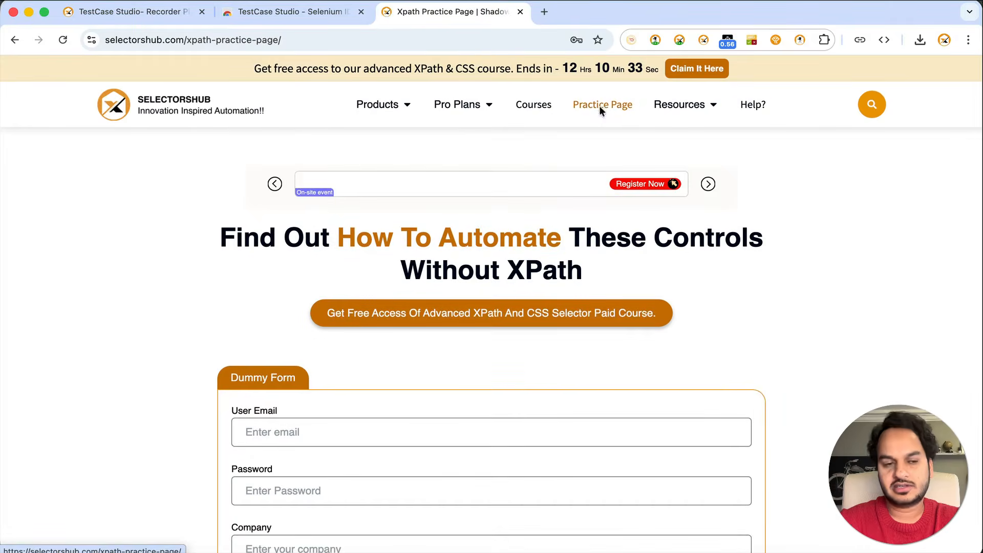
key("super+grave")
scroll(112, 305, "down", 2)
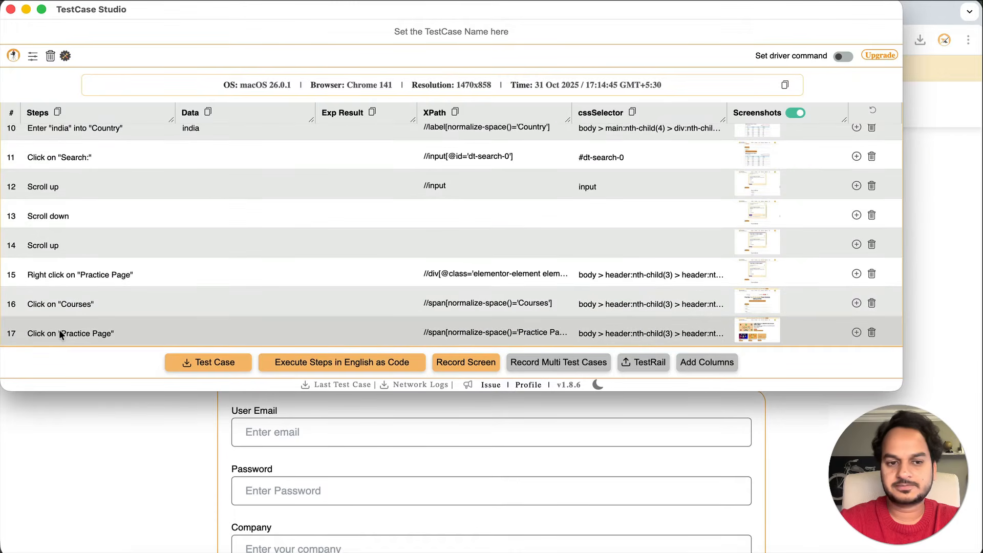
key("super+grave")
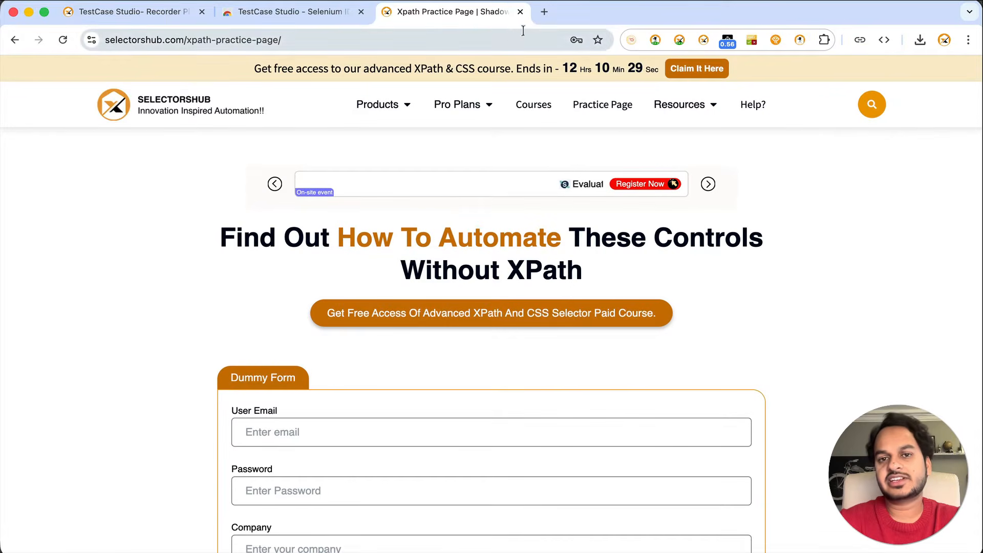
Open flipkart.com in a new tab and go to the TVs & Appliances category
left_click(544, 12)
type("flipkart.com")
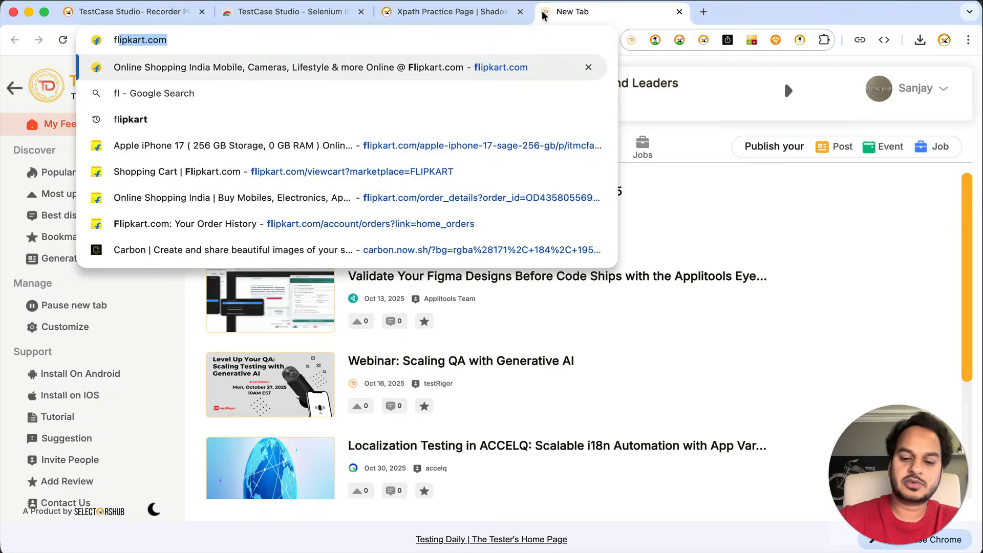
key("Return")
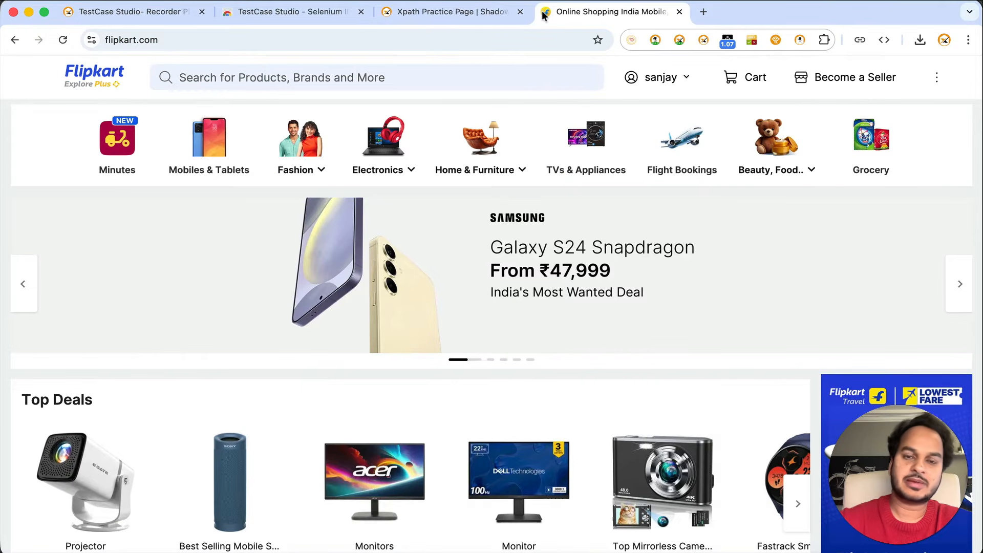
left_click(574, 170)
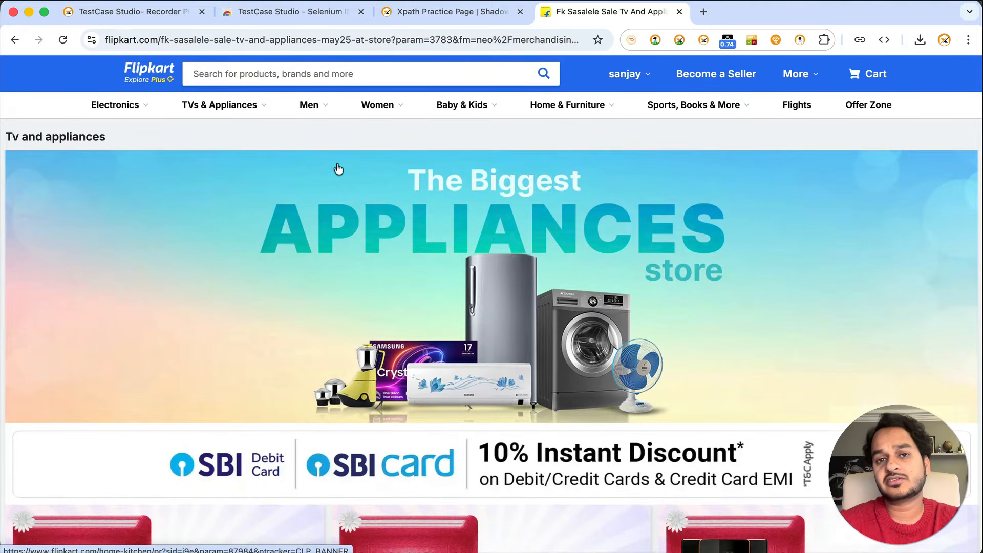
key("super+grave")
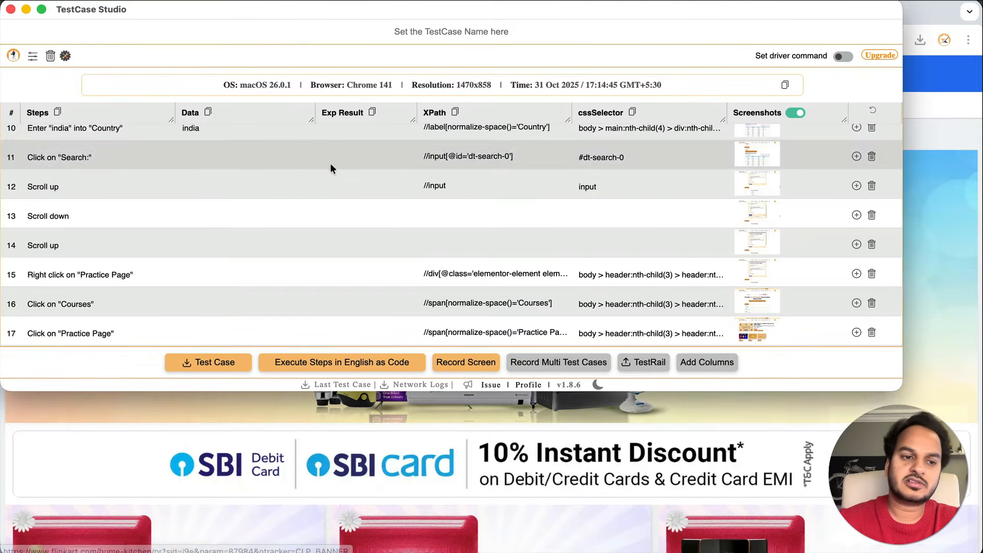
scroll(158, 220, "down", 1)
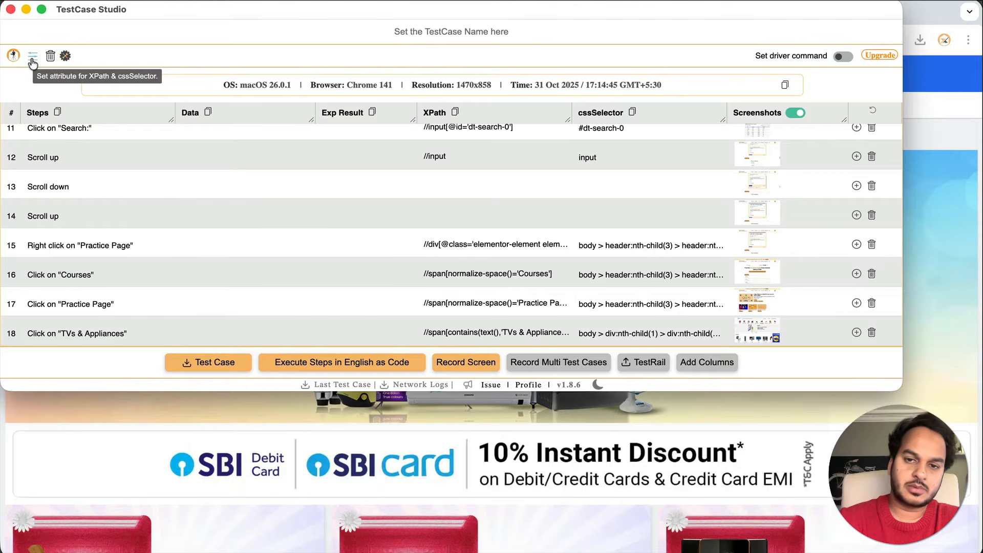
scroll(499, 171, "up", 5)
scroll(499, 171, "up", 1)
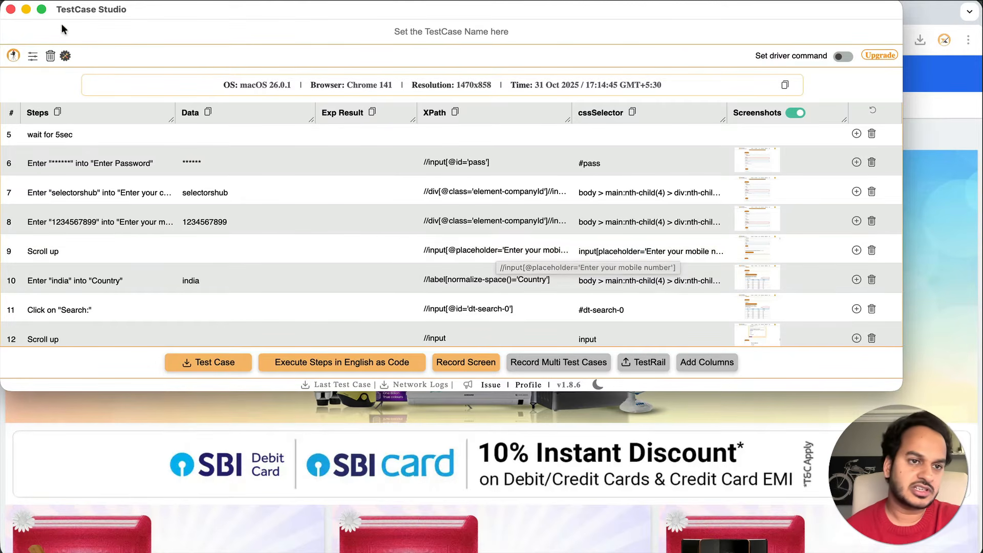
Toggle the class and id locator attributes and wrap locators as driver.findElement commands
left_click(32, 55)
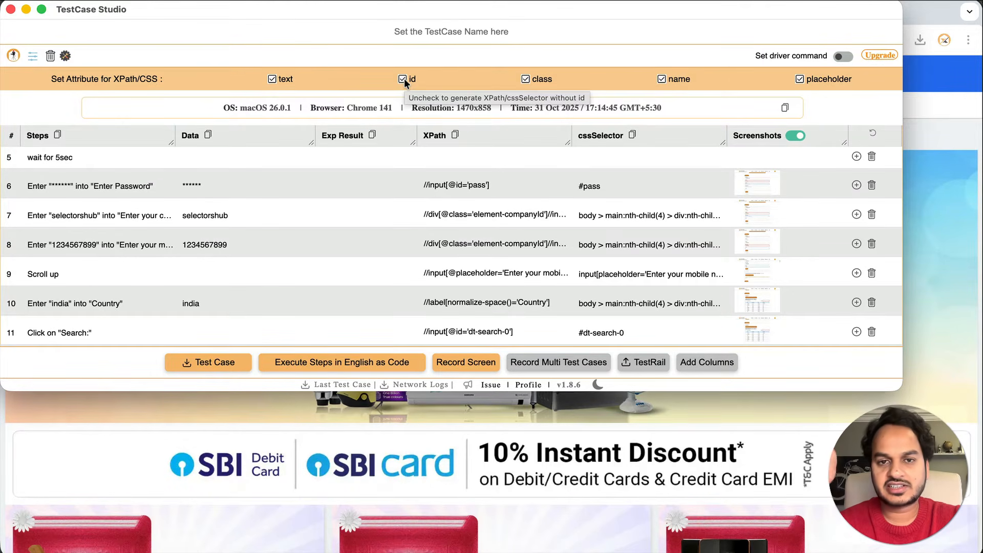
left_click(529, 79)
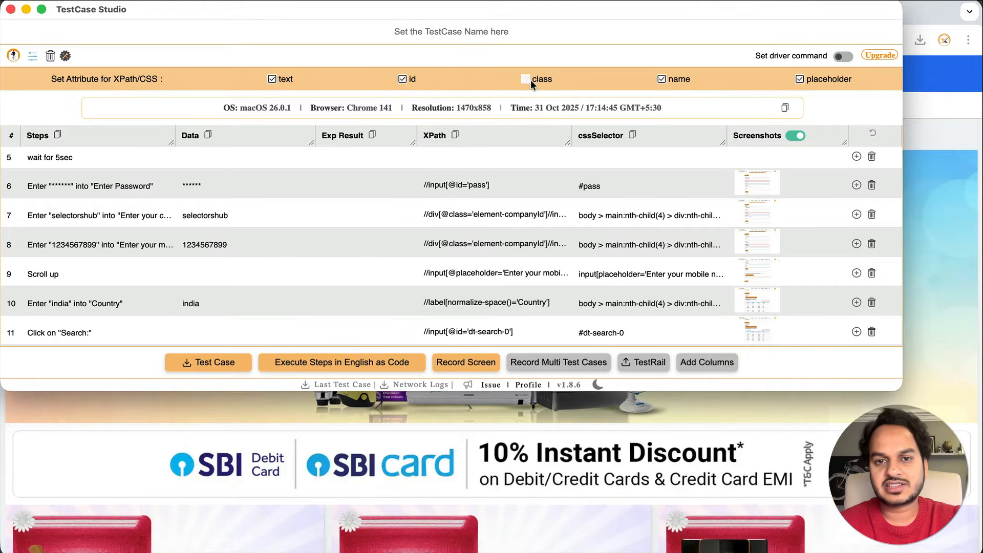
left_click(403, 79)
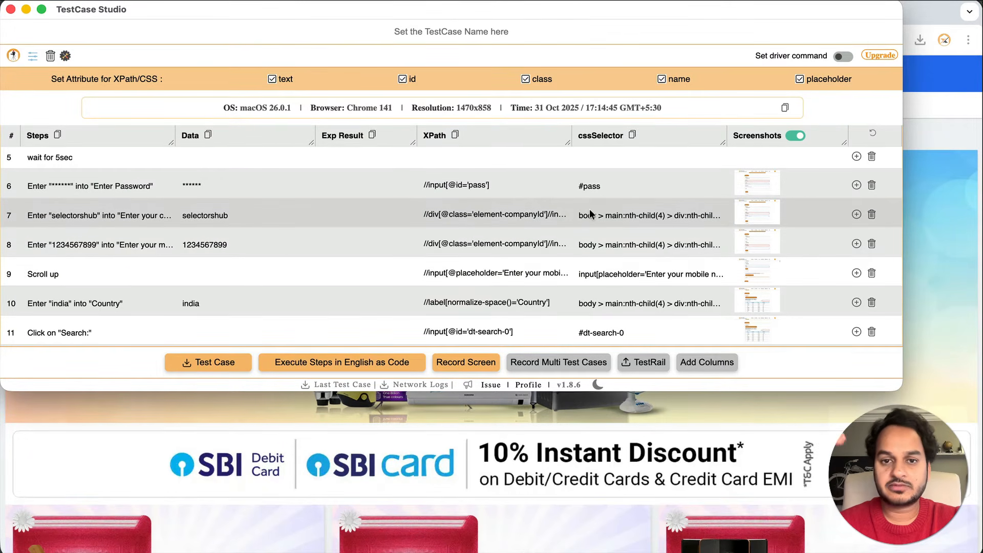
scroll(589, 212, "up", 5)
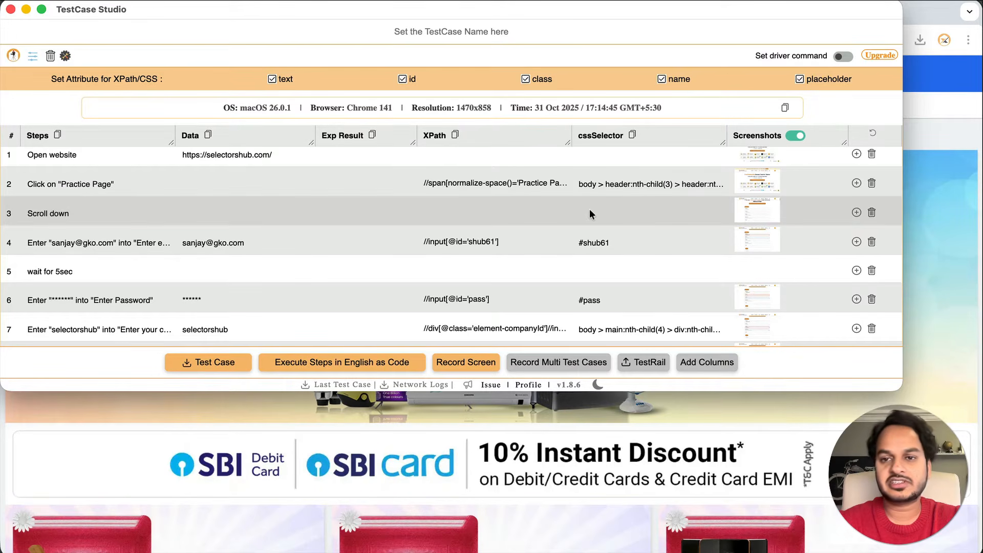
left_click(843, 56)
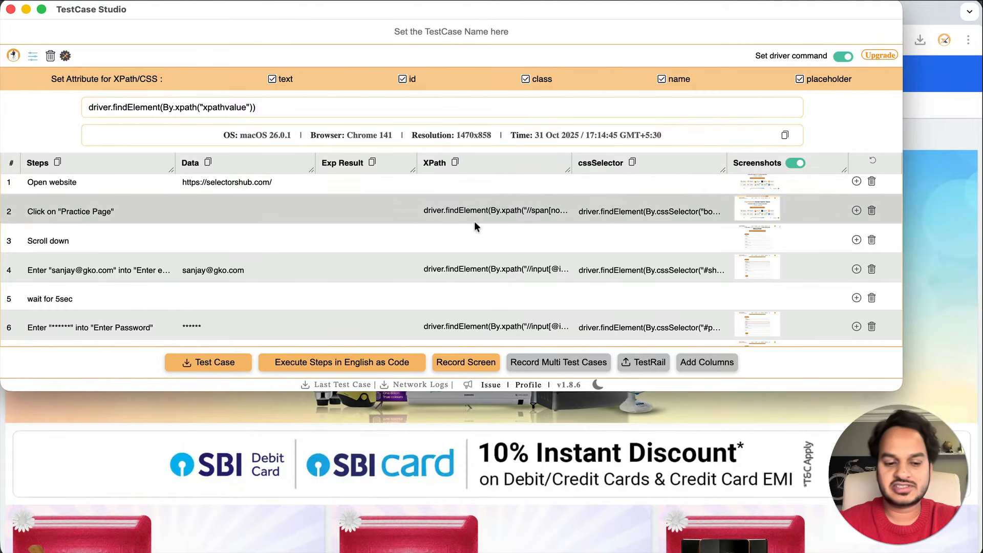
key("super+Tab")
key("super+Tab")
key("super+Tab")
key("super+Tab")
key("super+Tab")
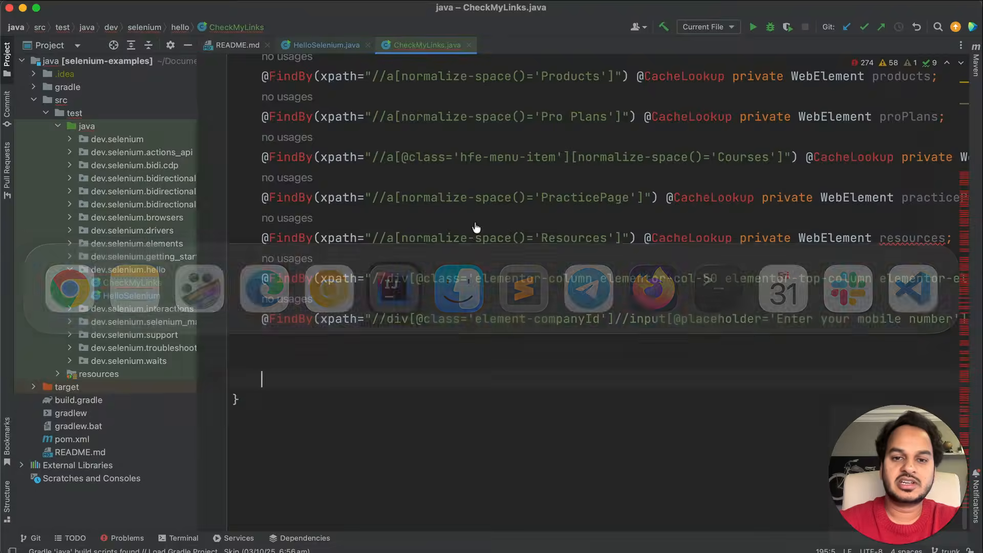
In CheckMyLinks.java, append .click() to the shub61 locator and .sendKeys( to the pass locator
scroll(626, 230, "down", 10)
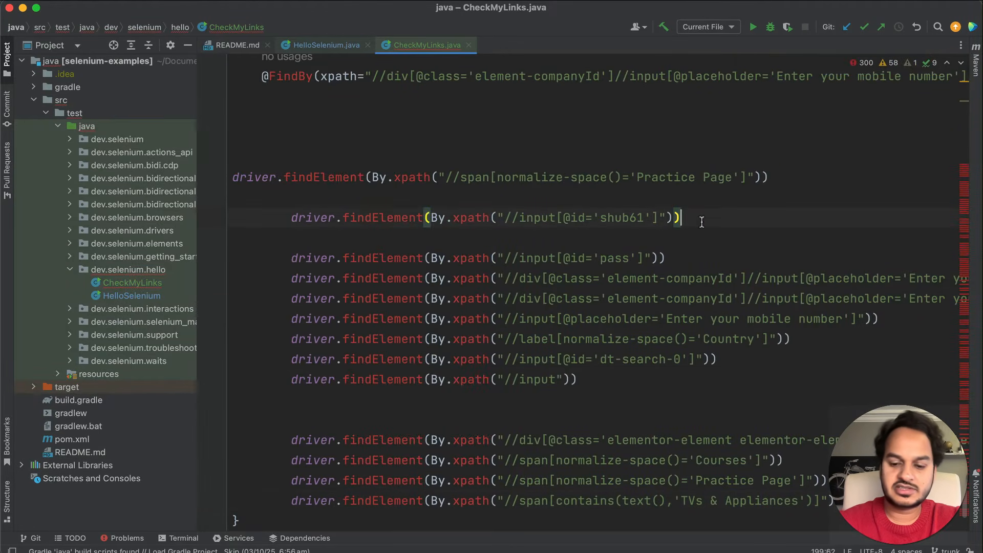
left_click(701, 222)
type(".click")
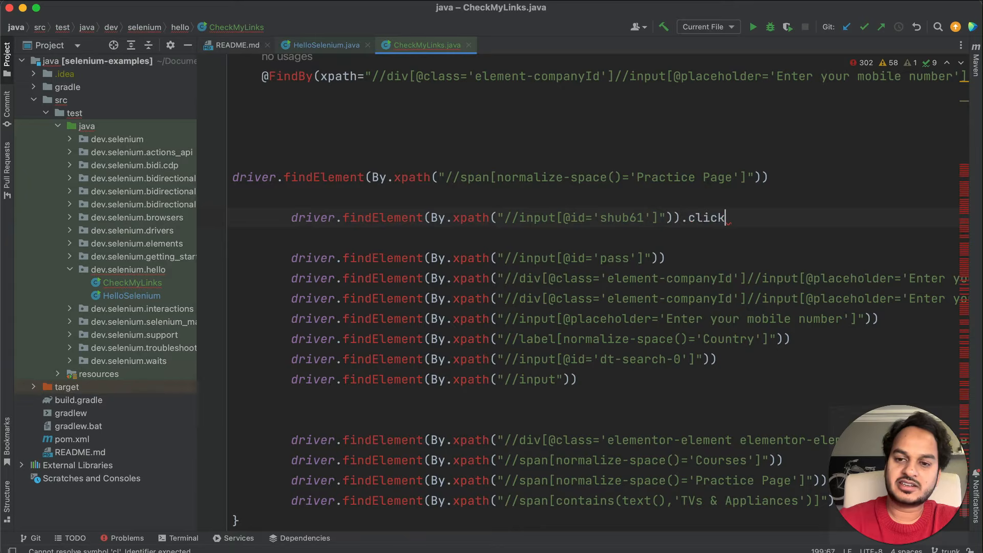
key("Return")
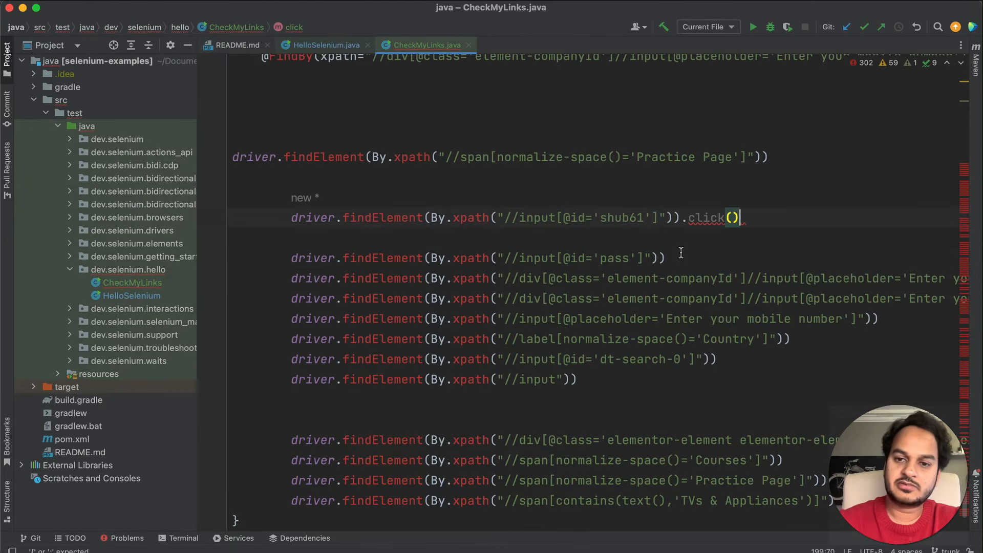
left_click(684, 255)
type(".")
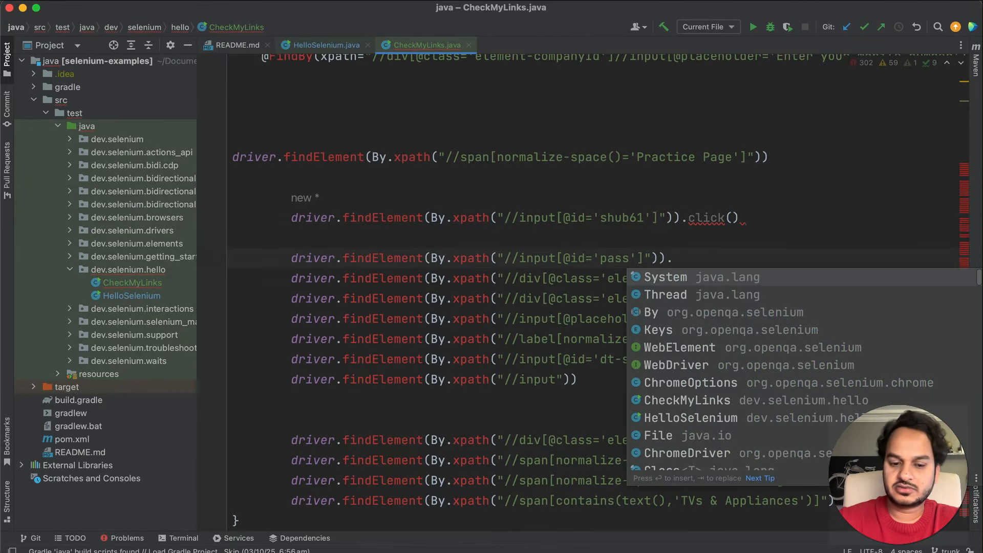
type("sendKe")
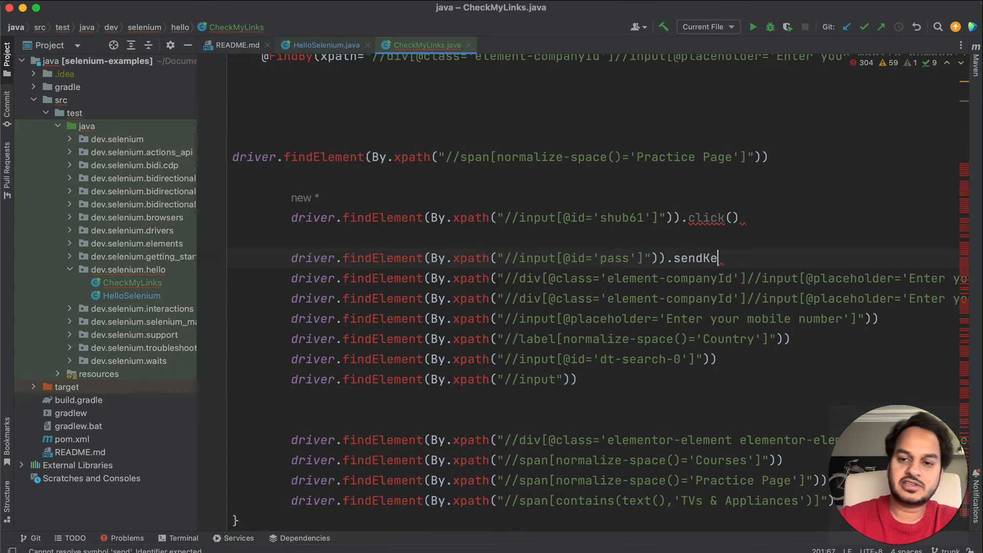
type("ys(")
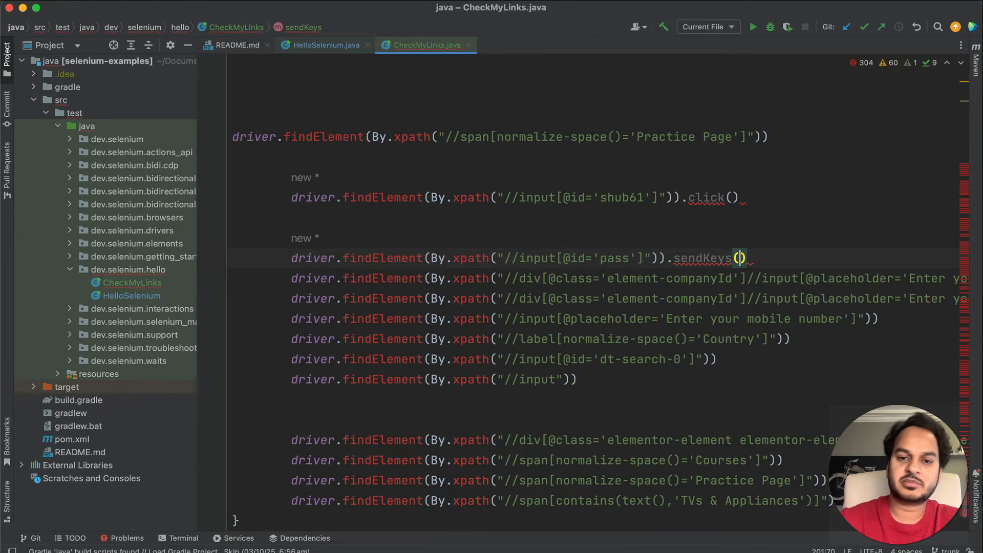
key("super+Tab")
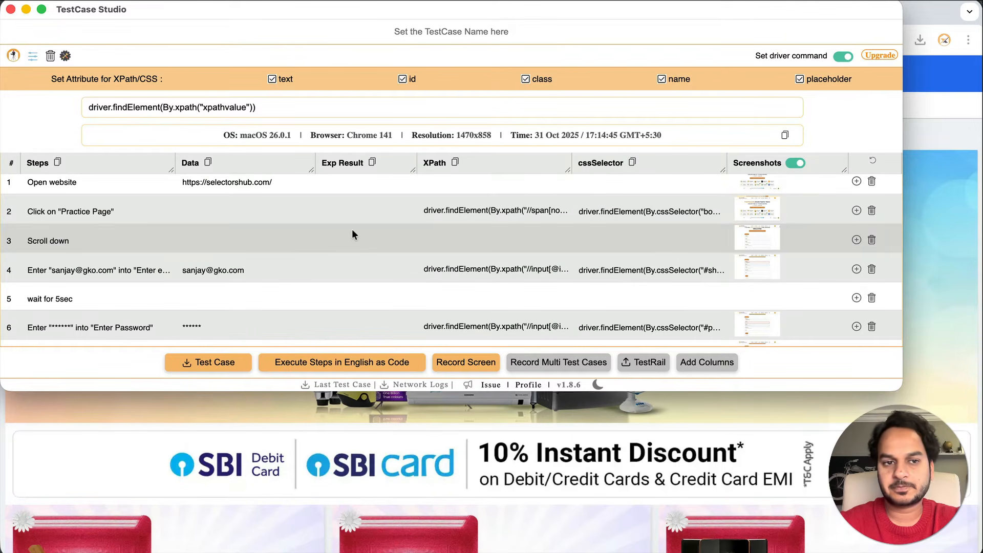
Switch off driver commands to show raw XPath/CSS locators and hide the attribute settings bar
left_click(242, 108)
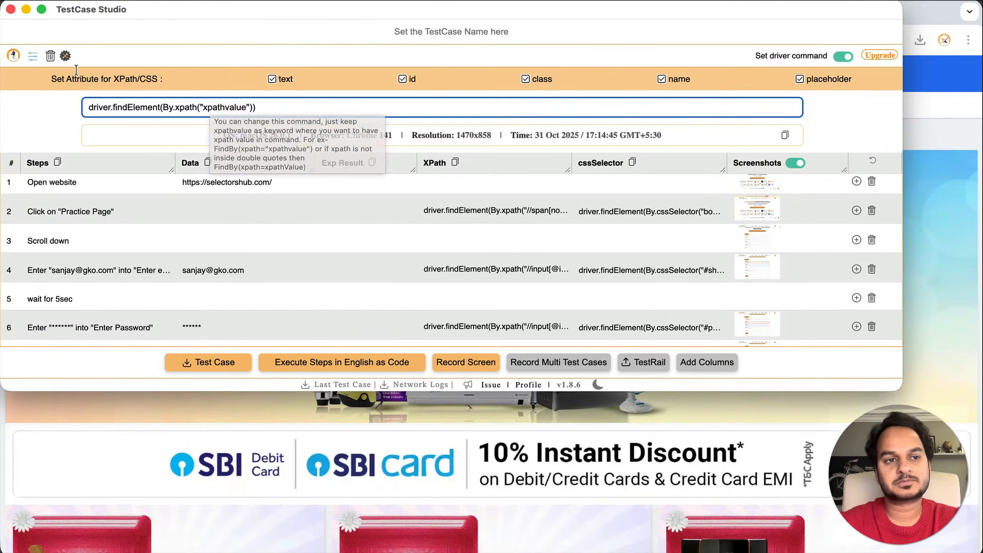
left_click(846, 58)
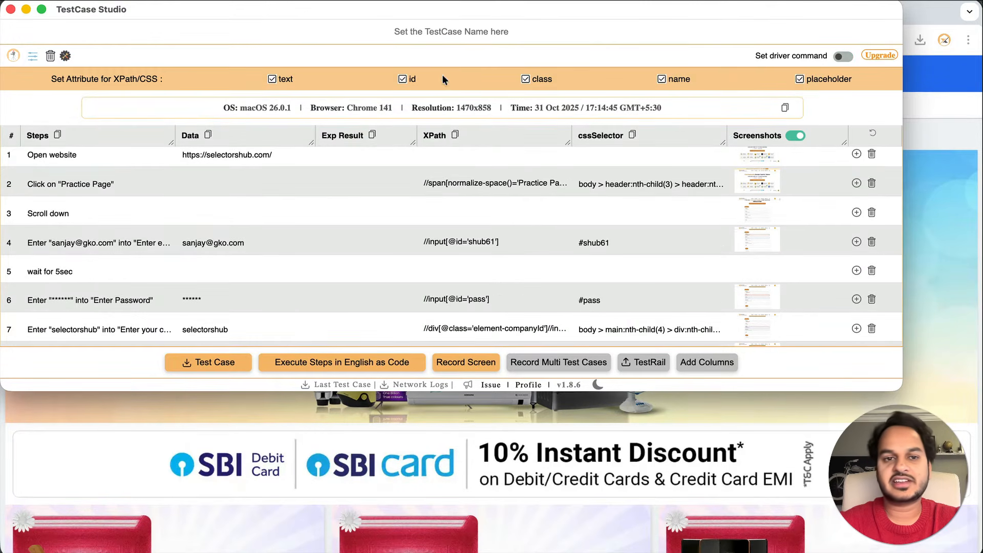
left_click(33, 56)
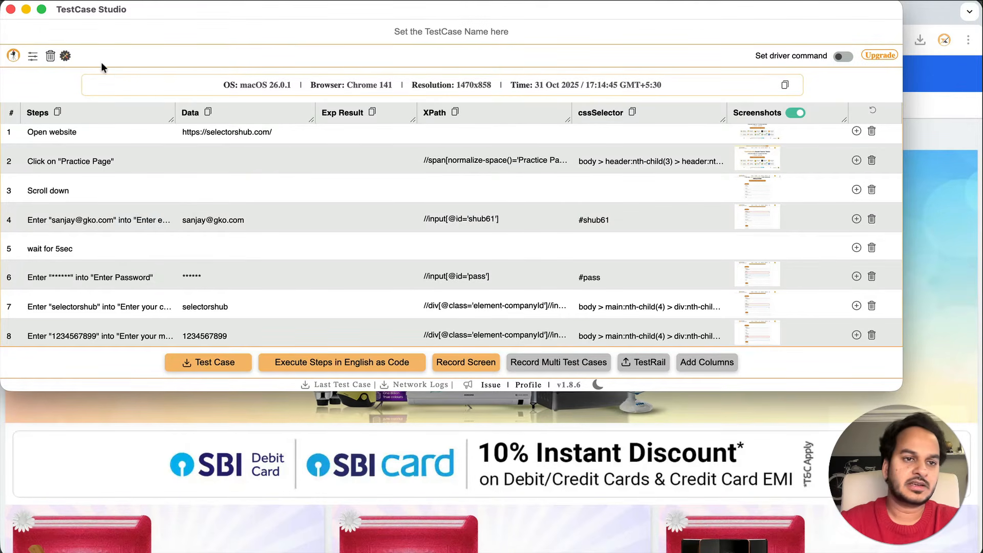
left_click(65, 56)
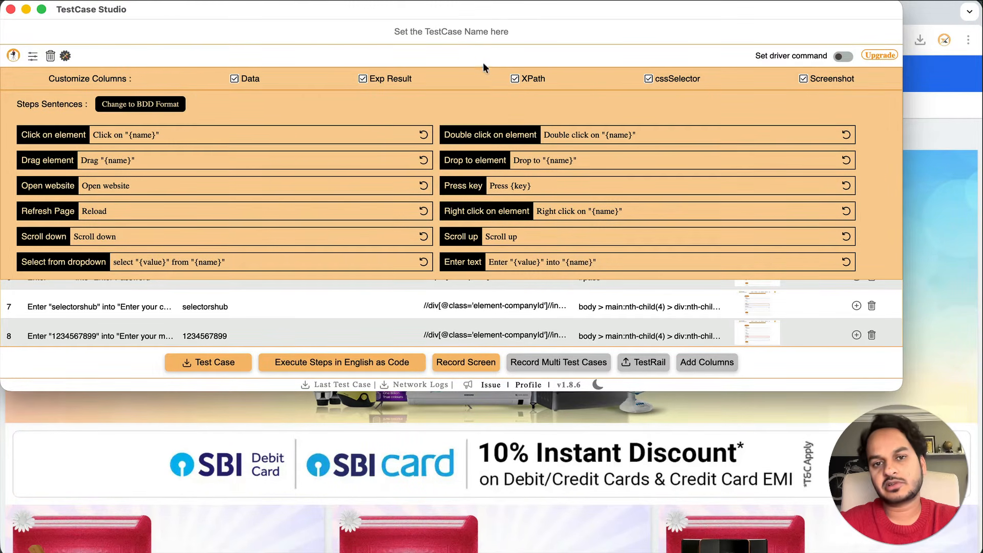
Remove the cssSelector and Exp Result columns, then download the test case as CSV
left_click(649, 79)
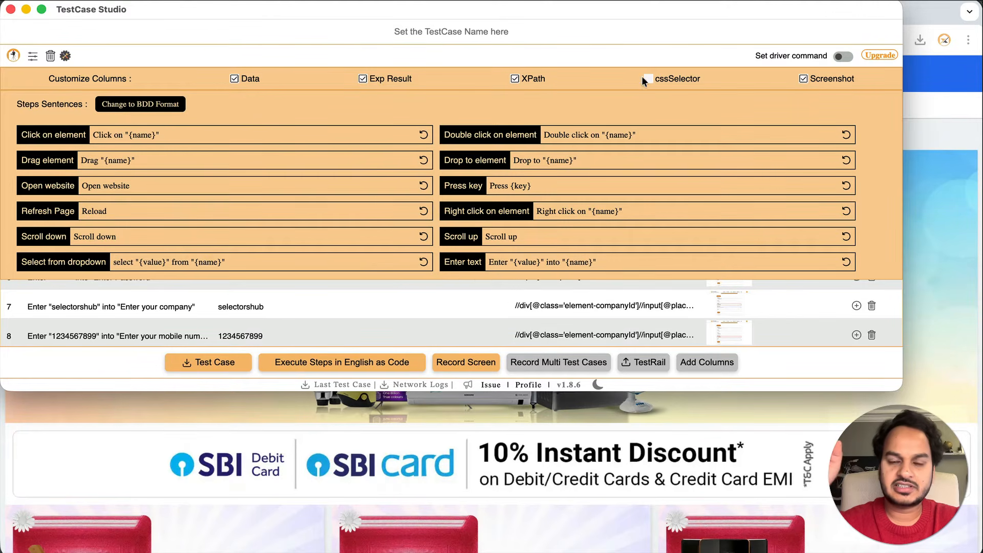
left_click(362, 79)
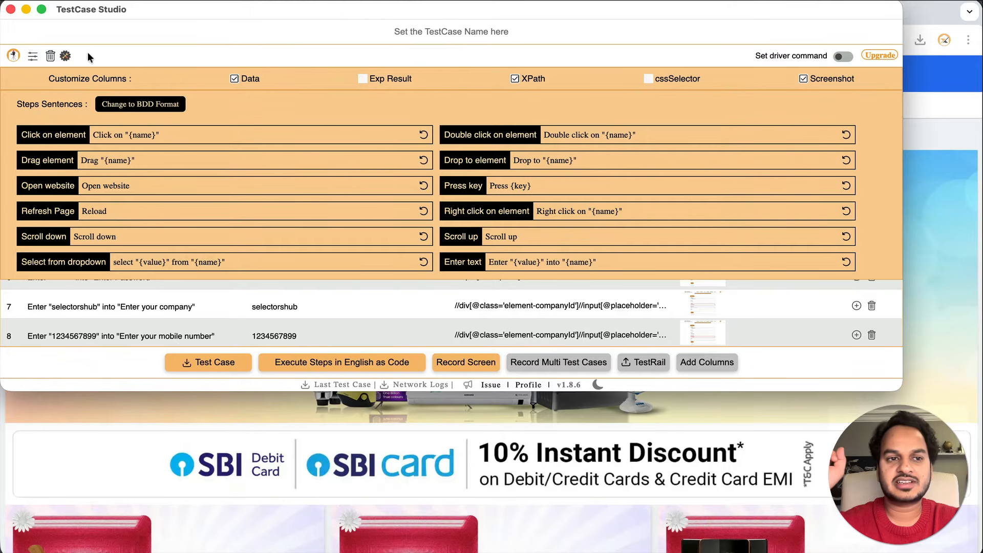
left_click(65, 56)
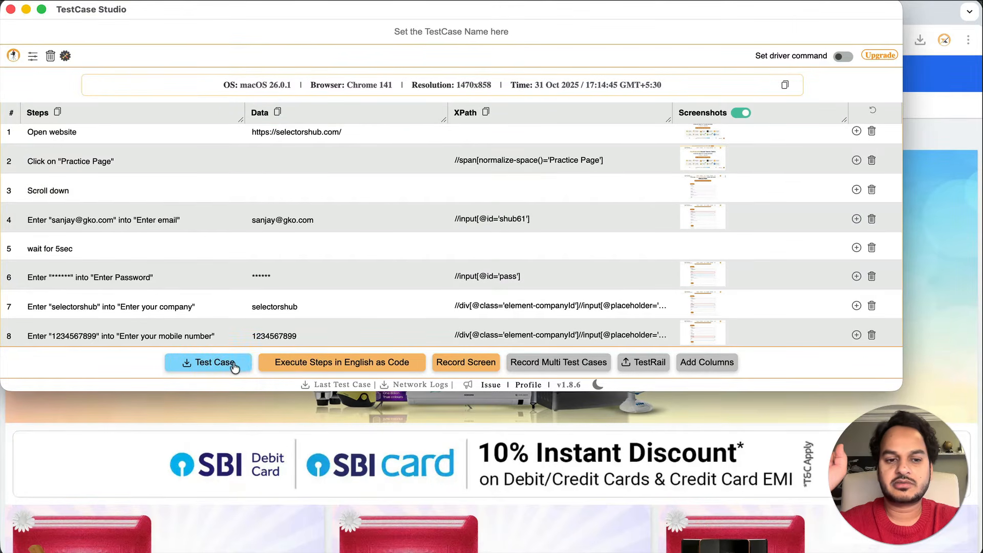
left_click(227, 362)
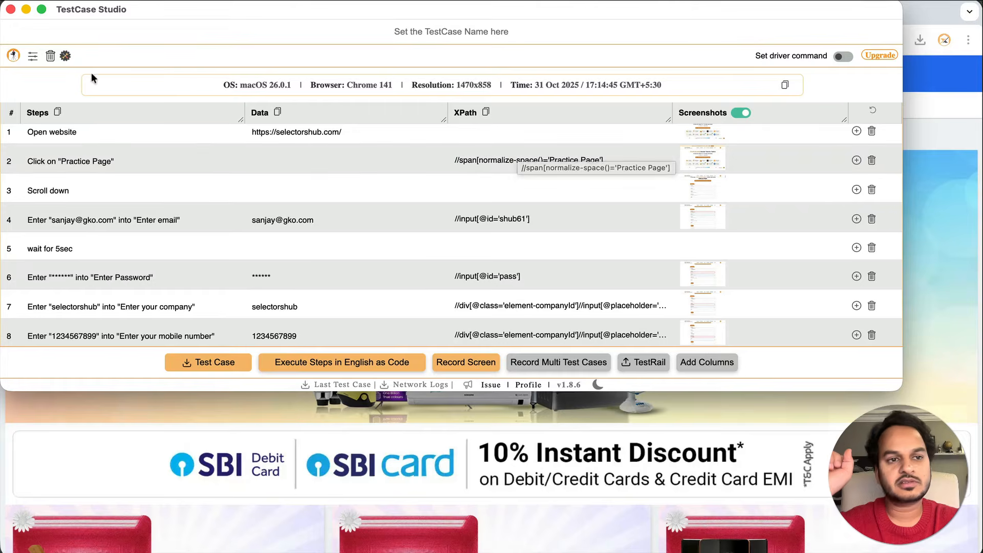
left_click(65, 55)
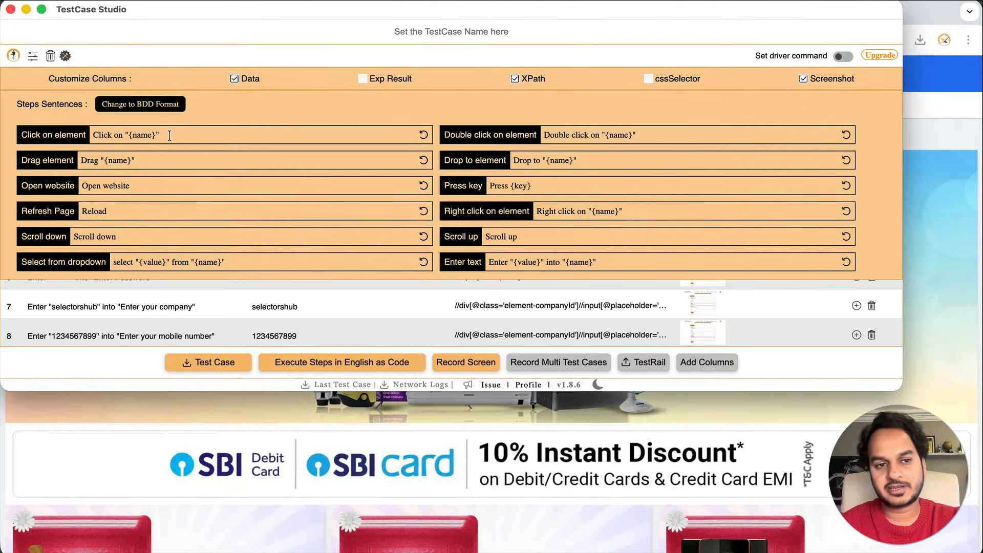
Reword the sentences to 'Click at' and 'Open url', then clear all recorded steps
double_click(118, 136)
type("at")
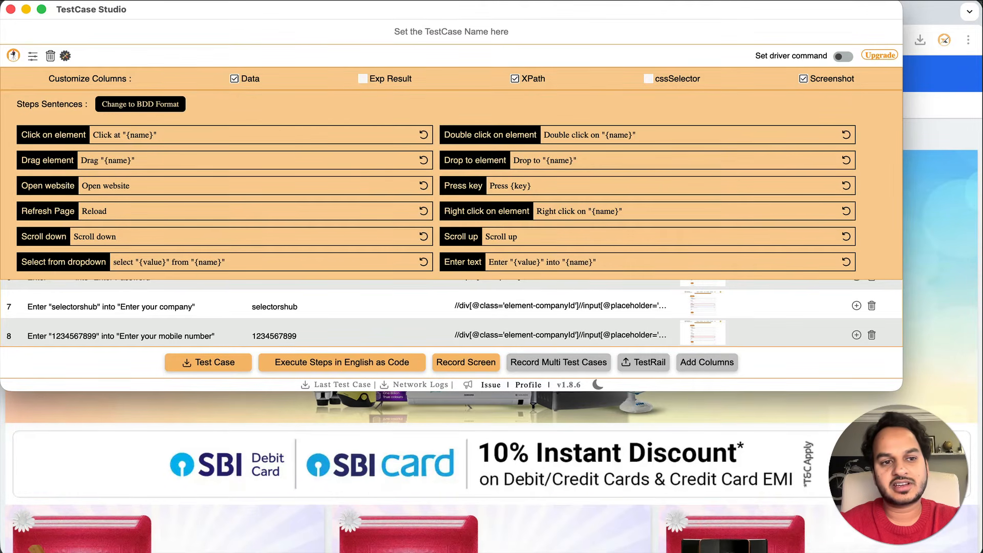
double_click(119, 186)
type("ur")
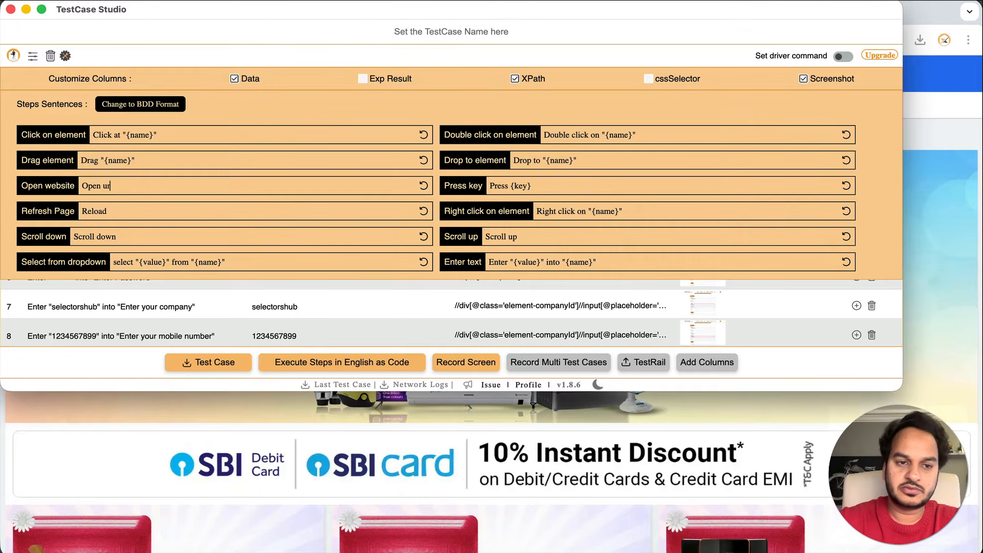
type("l")
left_click(66, 56)
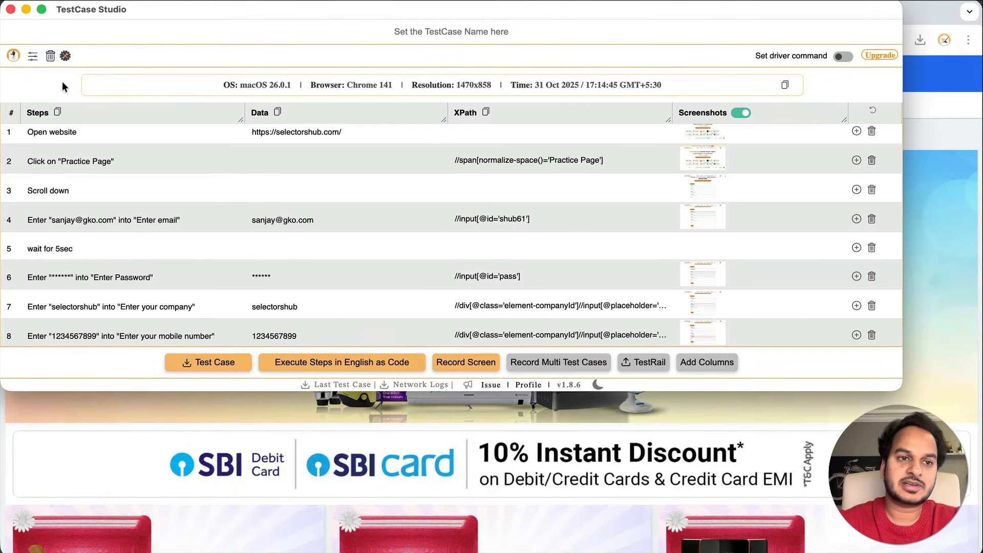
left_click(50, 55)
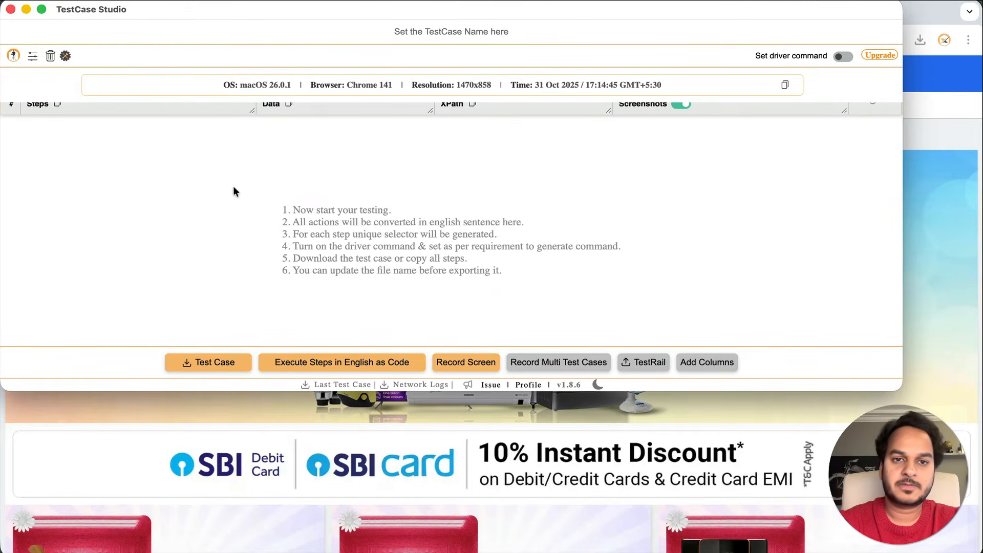
Reopen the recorder on the Flipkart home page and record a click on the Flipkart logo
left_click(974, 210)
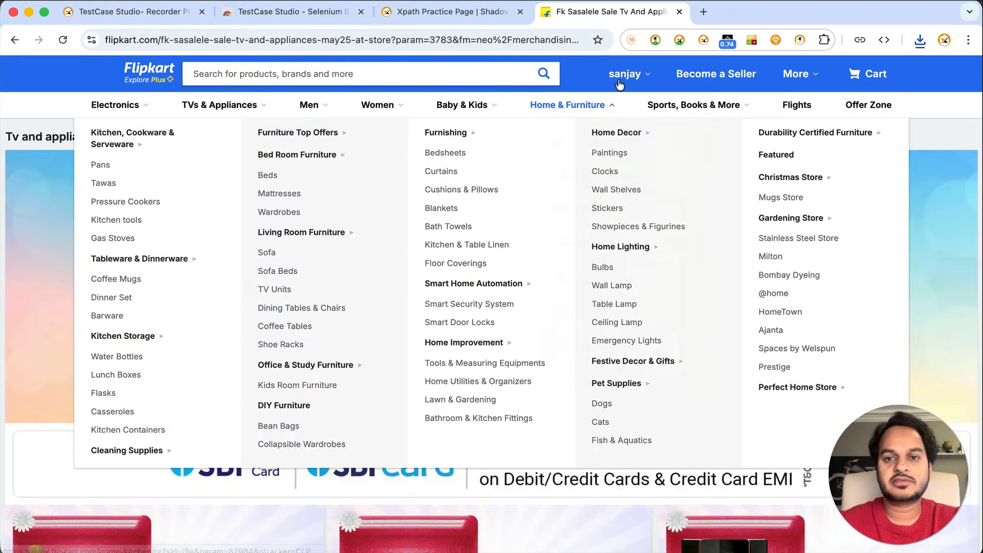
left_click(148, 71)
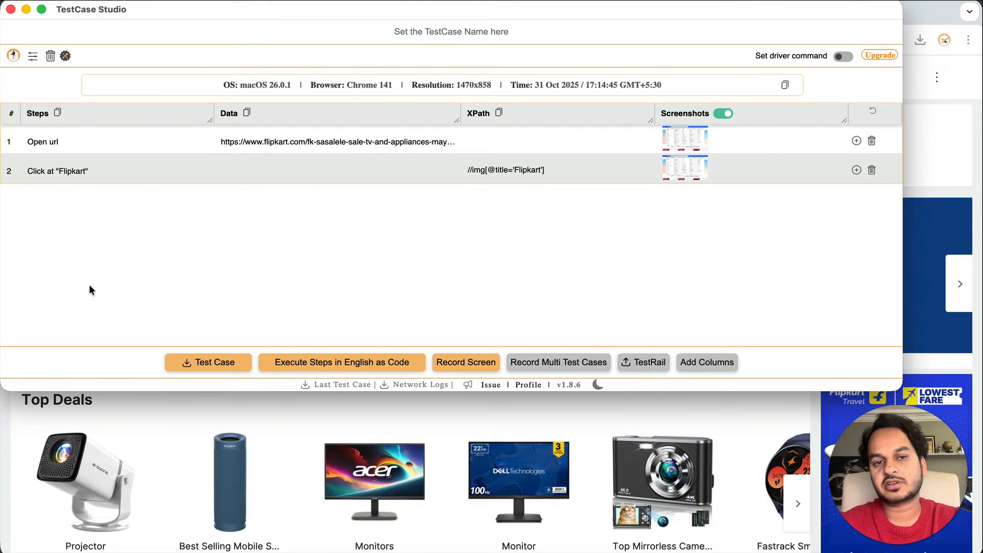
left_click(11, 9)
left_click(799, 40)
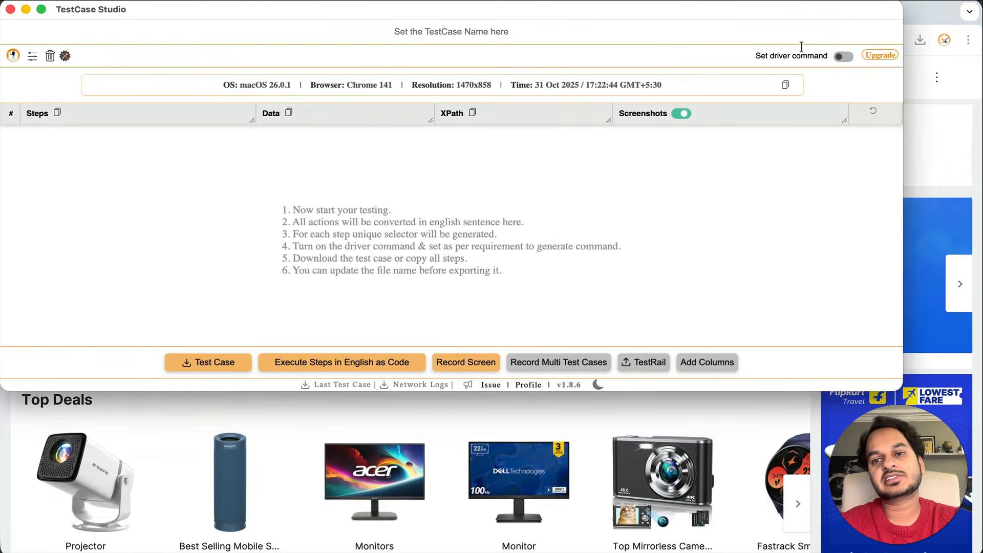
left_click(953, 151)
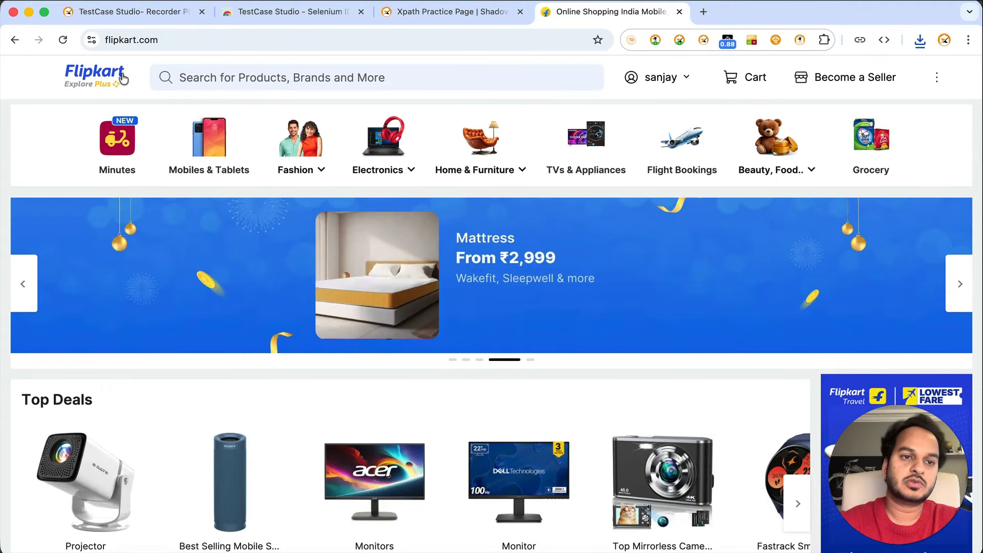
left_click(118, 75)
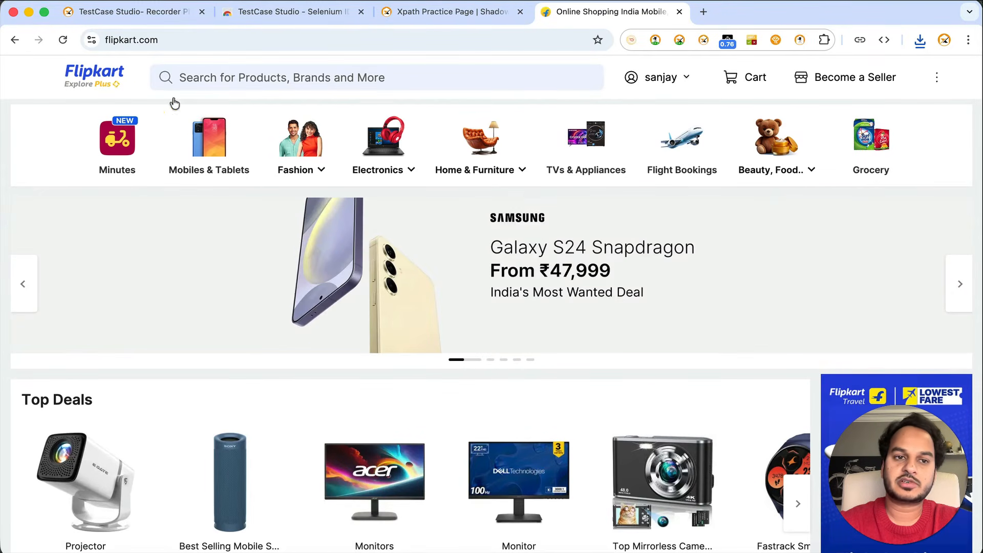
key("super+grave")
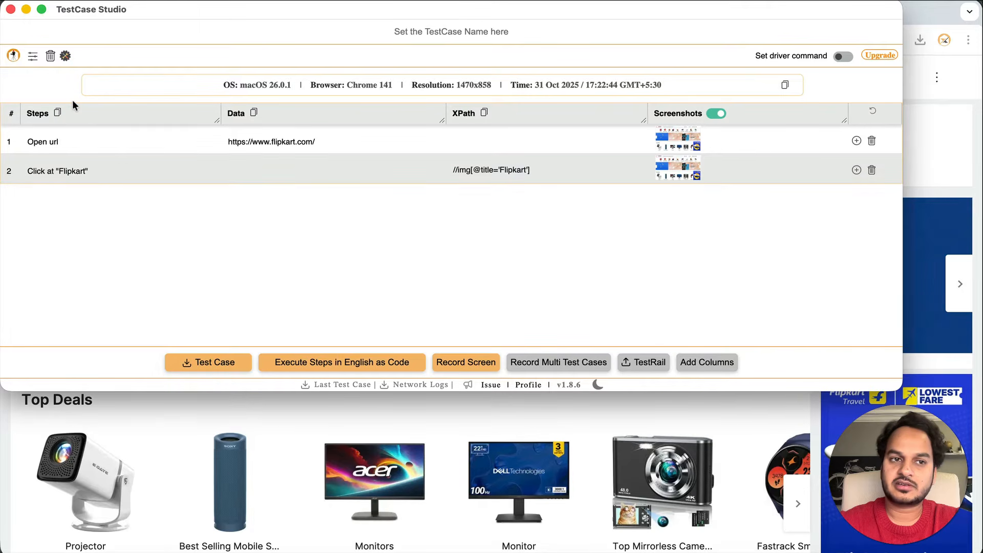
Switch the step sentences to BDD format
left_click(65, 56)
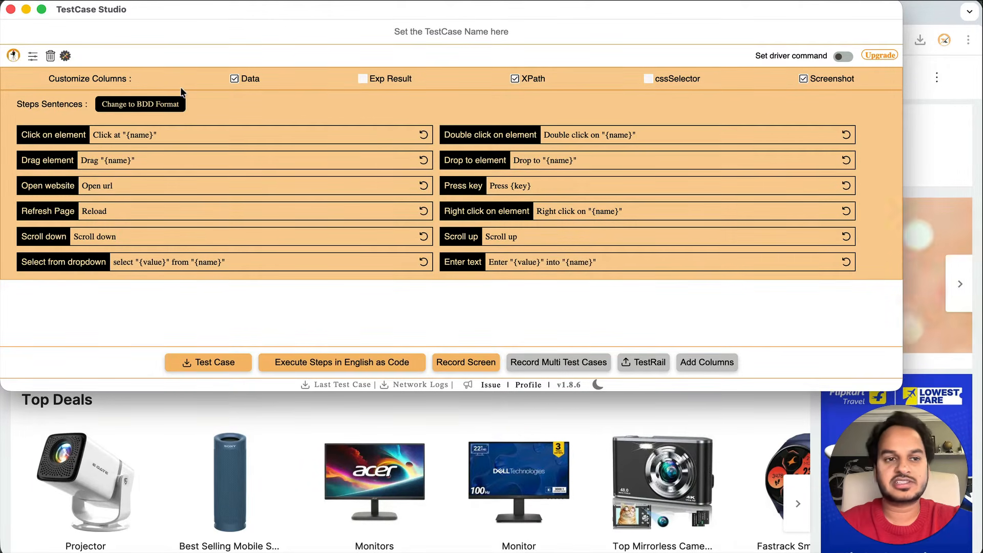
left_click(141, 105)
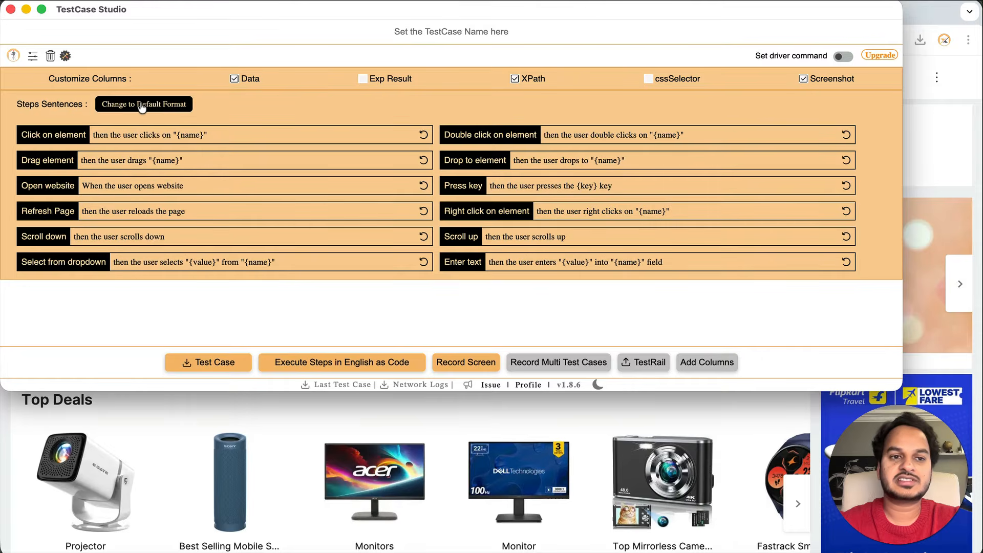
left_click(65, 56)
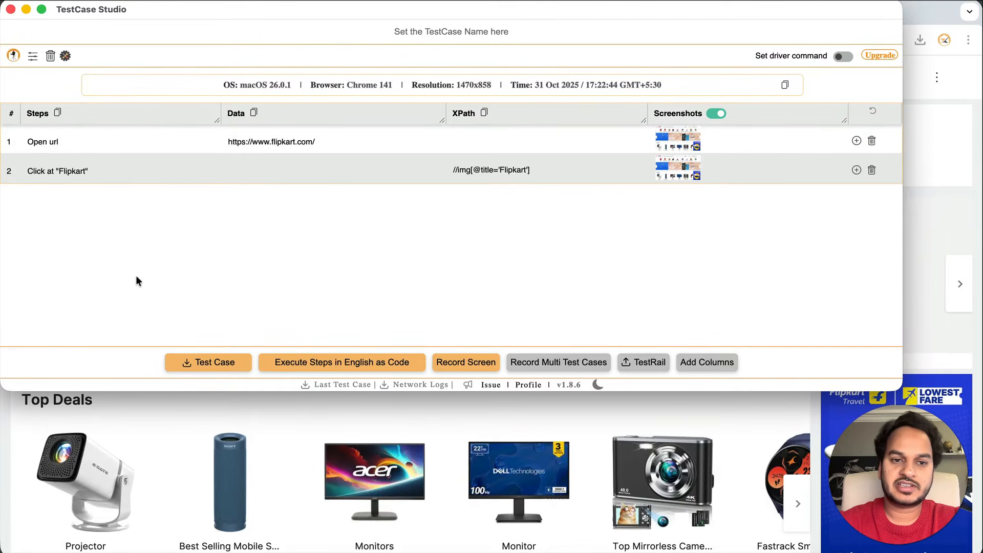
Clear the steps and record a click on TVs & Appliances on Flipkart
left_click(50, 56)
left_click(285, 446)
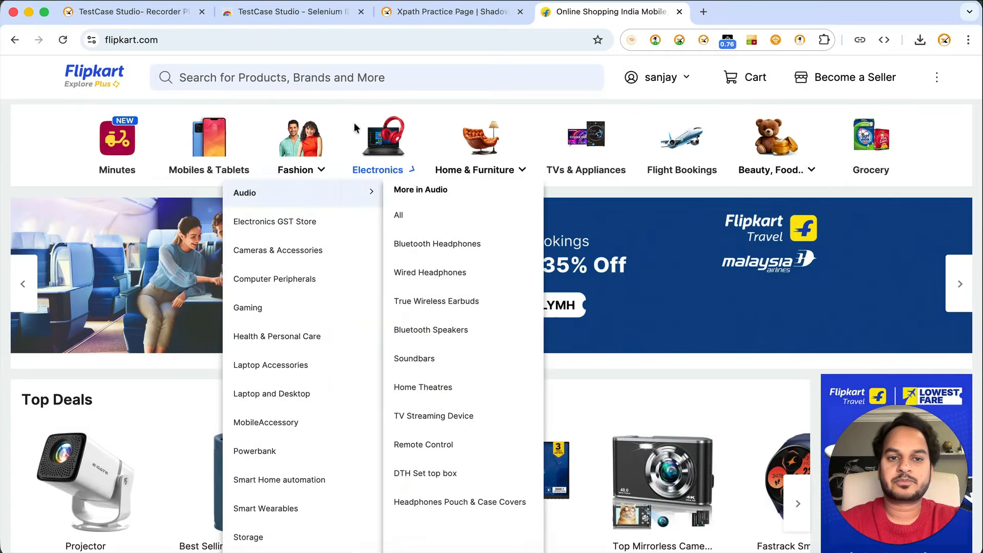
mouse_move(303, 145)
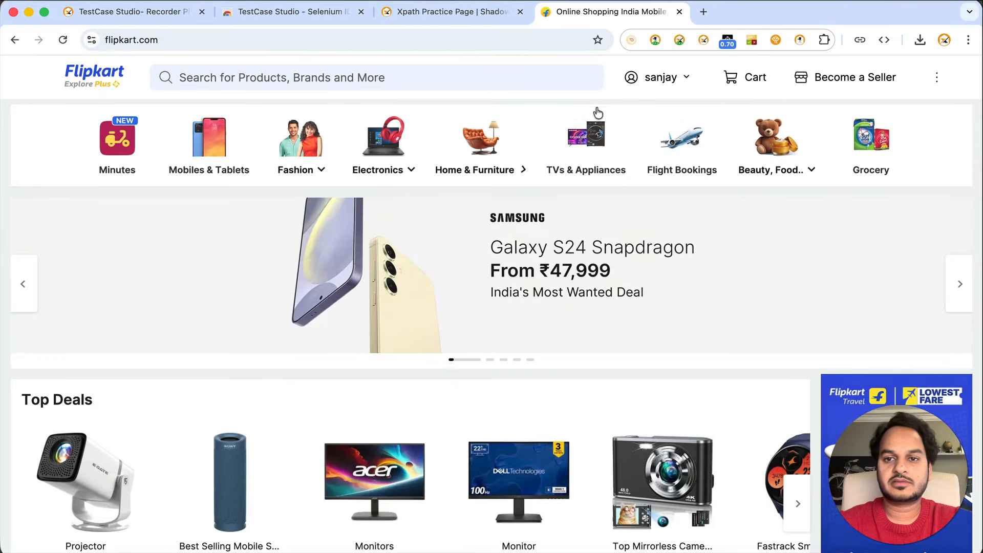
left_click(595, 142)
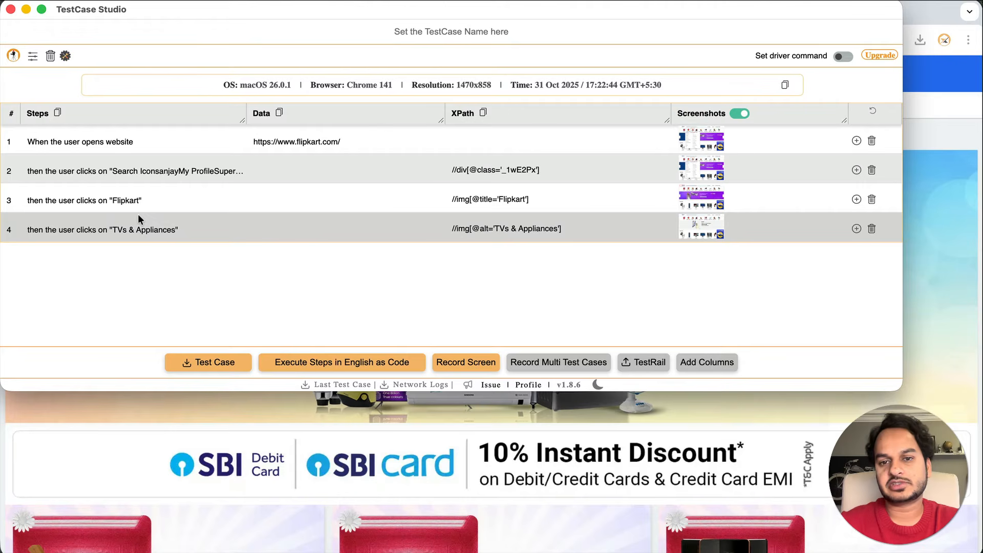
Restore default sentence wording and select the Click on, Drag and Open website texts
left_click(65, 55)
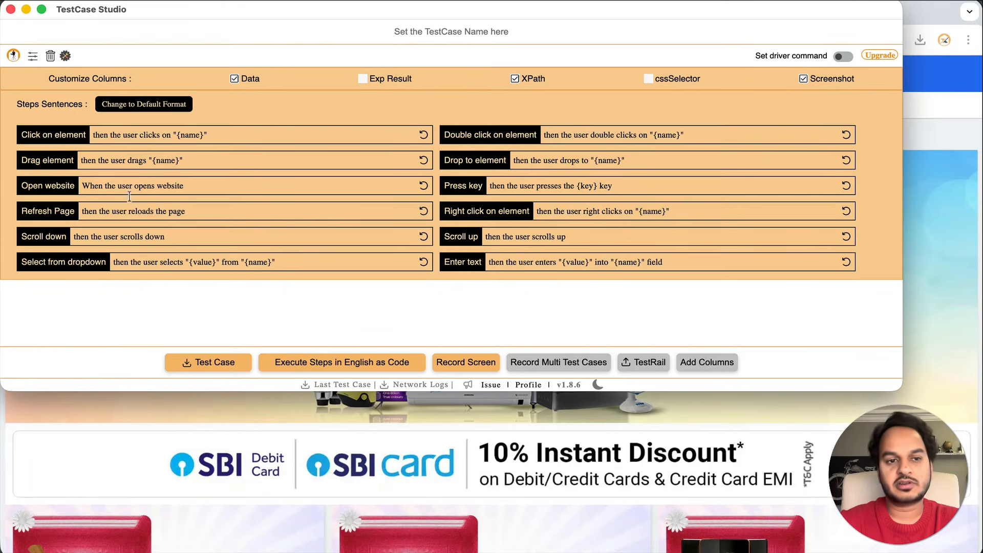
left_click(93, 134)
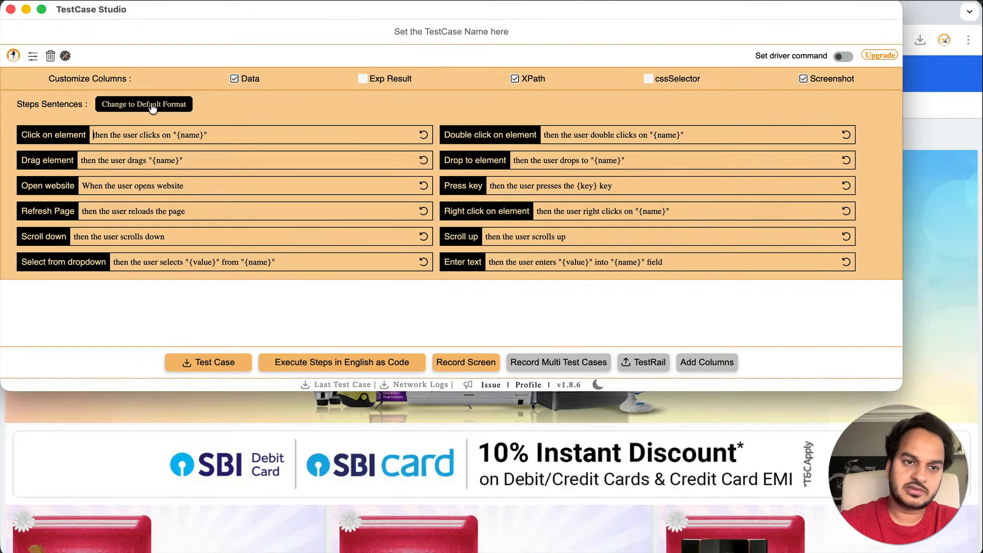
left_click(152, 104)
left_click_drag(91, 134, 123, 134)
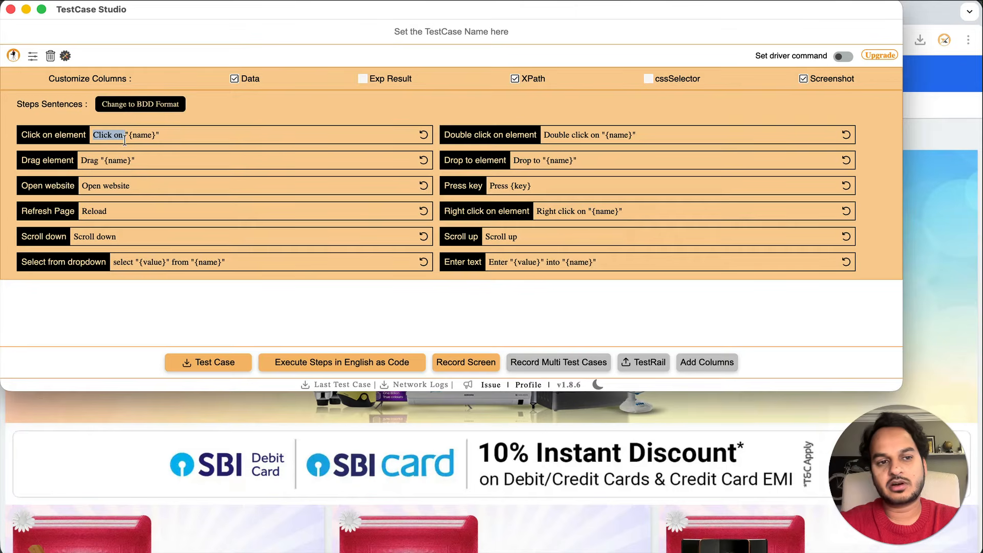
double_click(89, 160)
left_click(89, 185)
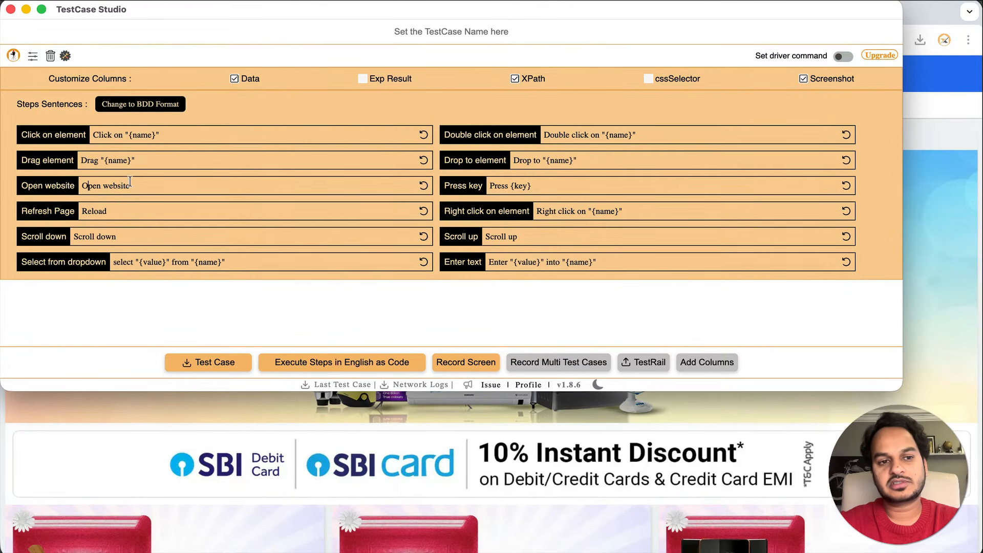
triple_click(104, 185)
key("super+c")
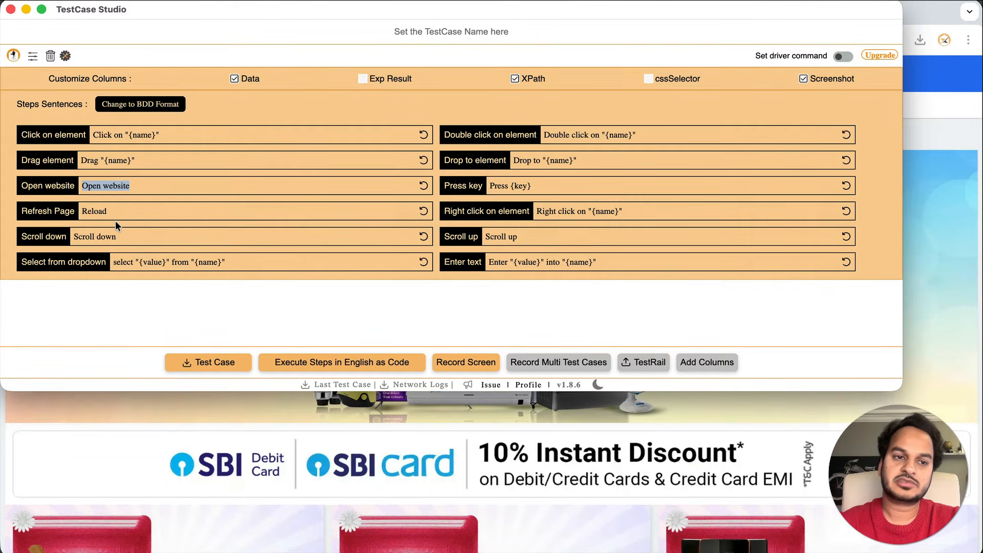
key("super+Tab")
key("super+Tab")
key("super+Tab")
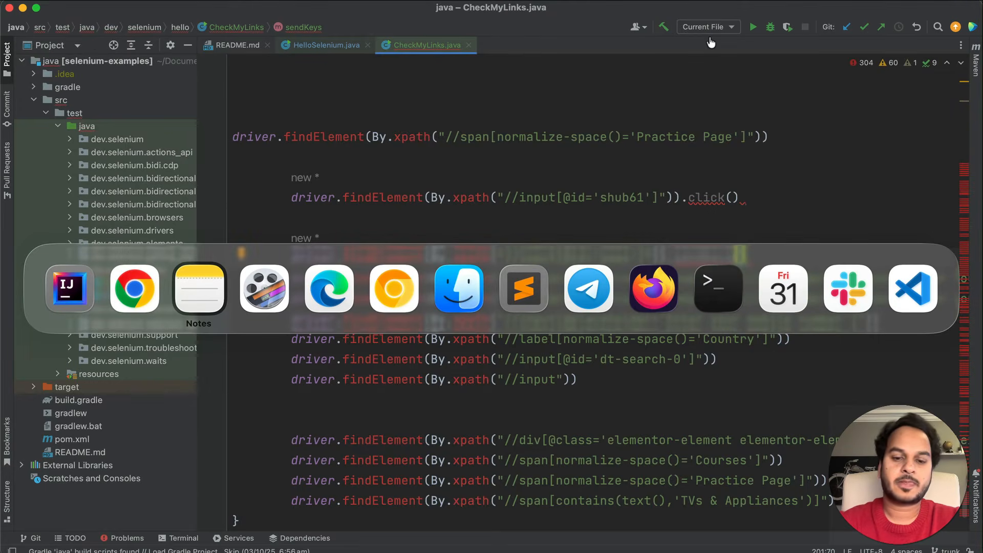
Search Google for 'english to hindi' in a new Chrome tab
key("super+shift+Tab")
left_click(904, 111)
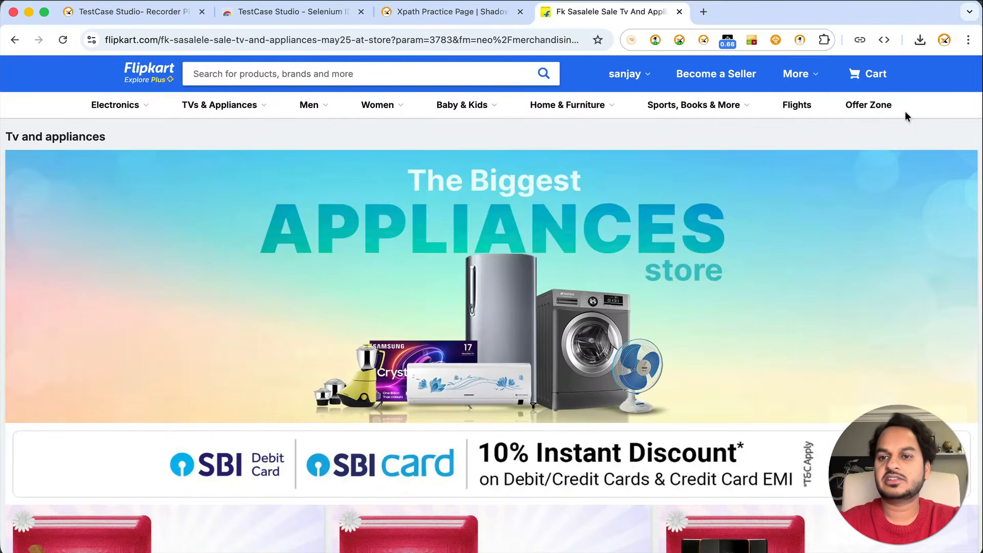
left_click(704, 11)
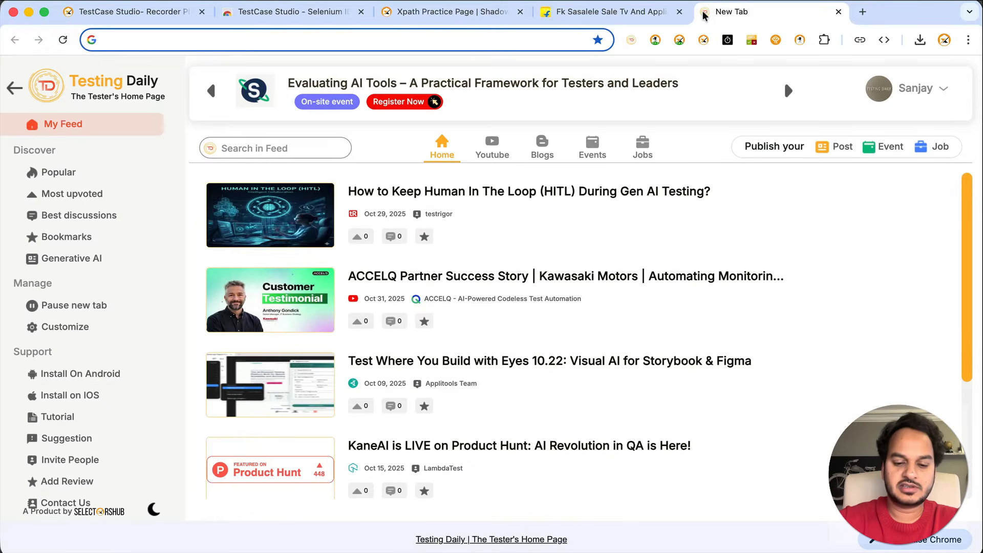
type("english to")
key("Down")
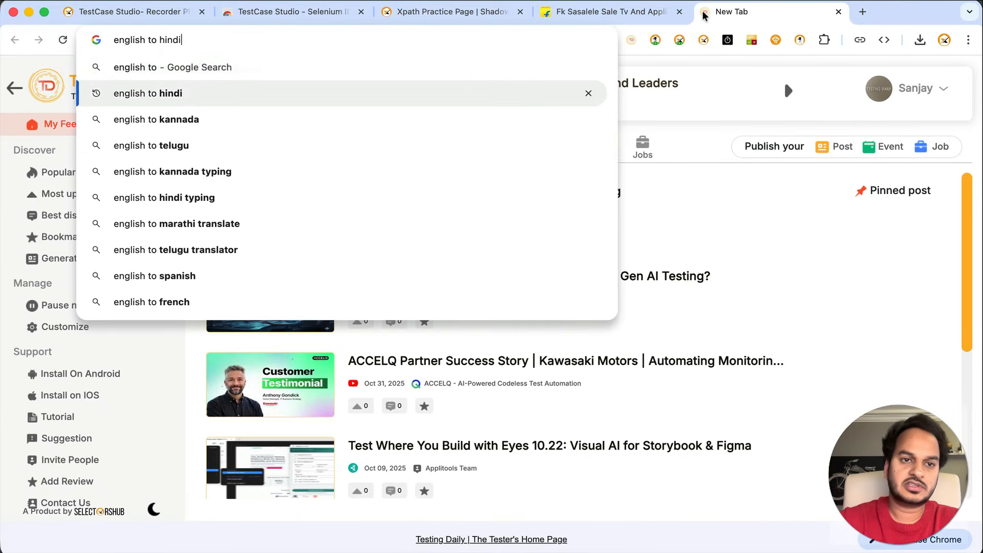
key("Return")
Switch the Google homepage to English and clear the search box
left_click(264, 175)
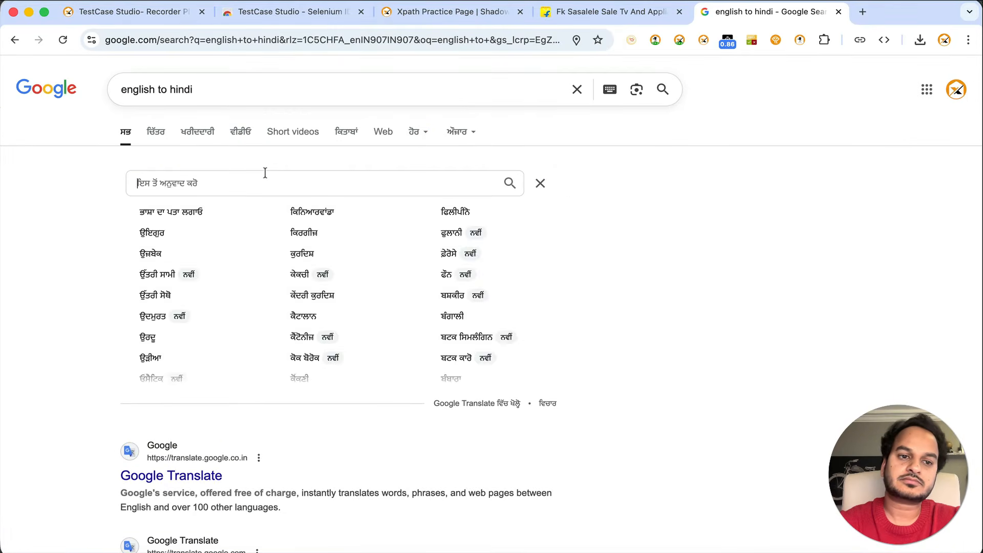
key("super+v")
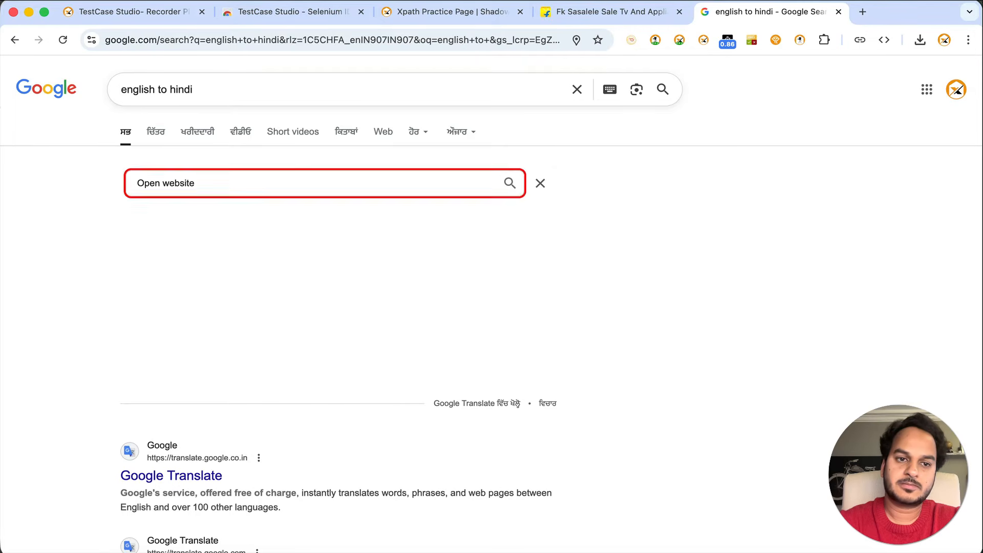
left_click(52, 90)
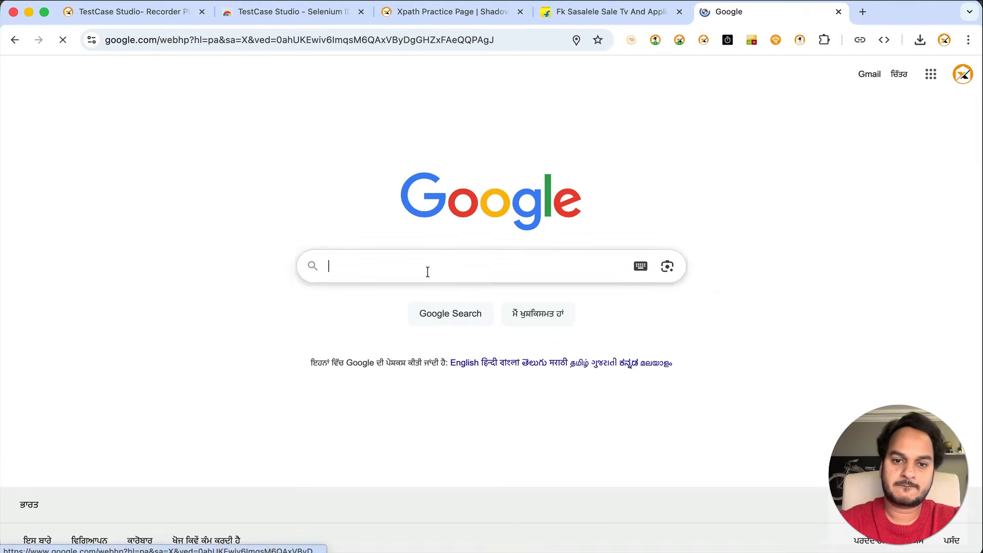
left_click(453, 358)
left_click(367, 260)
key("super+v")
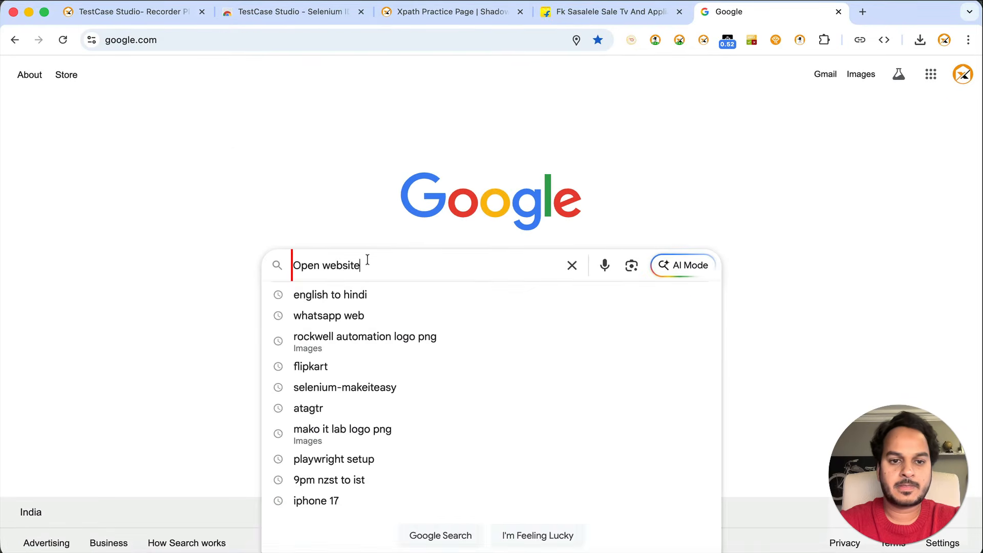
key("super+a")
key("BackSpace")
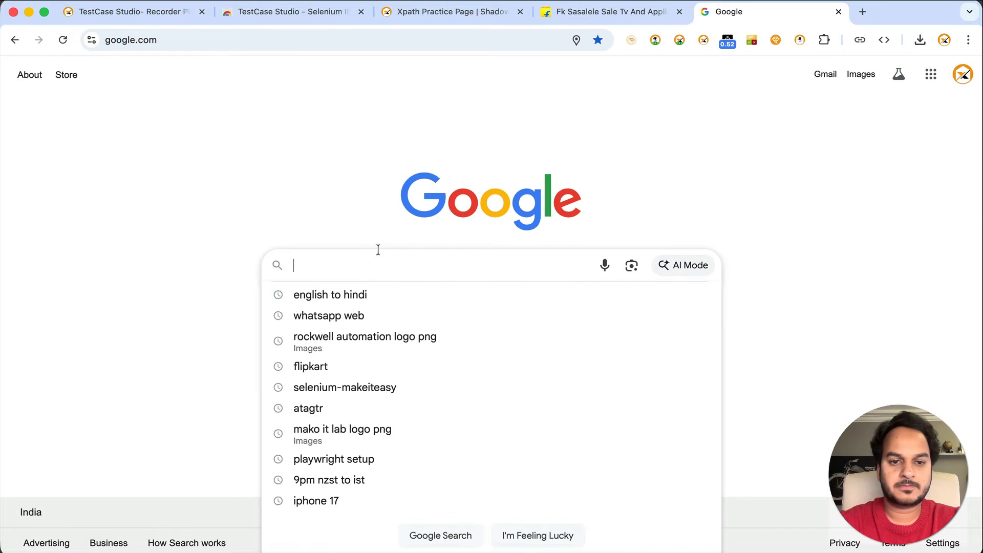
Translate 'Open website' into Hindi and copy the result वेबसाइट खोलें
left_click(358, 295)
left_click(267, 210)
key("super+v")
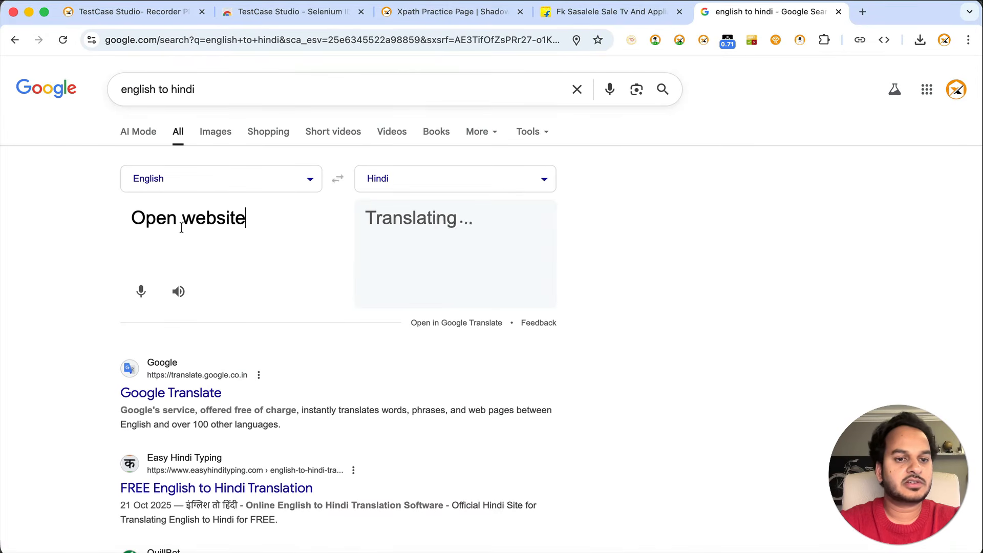
left_click_drag(467, 212, 351, 213)
key("super+c")
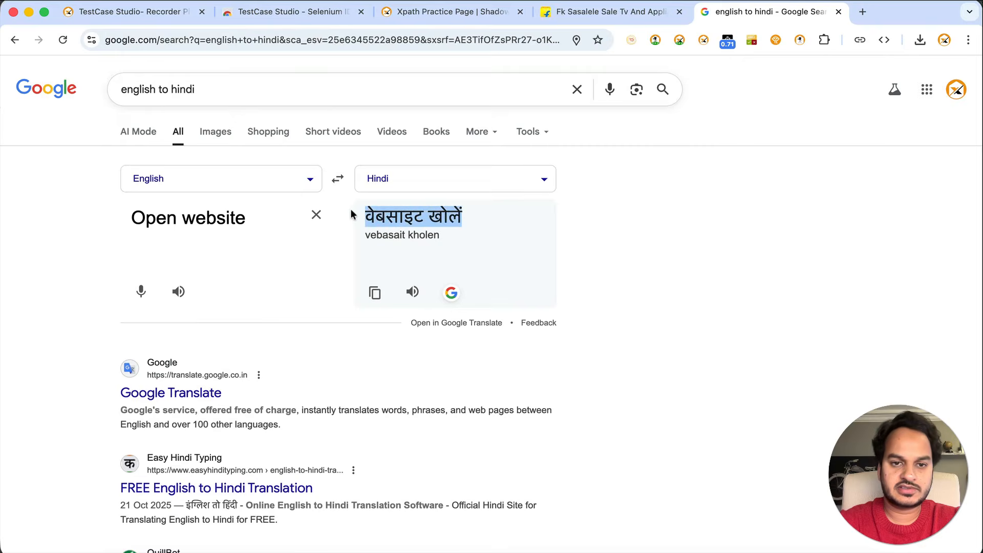
key("super+Tab")
Use वेबसाइट खोलें as the Open website sentence and clear all recorded steps
key("super+v")
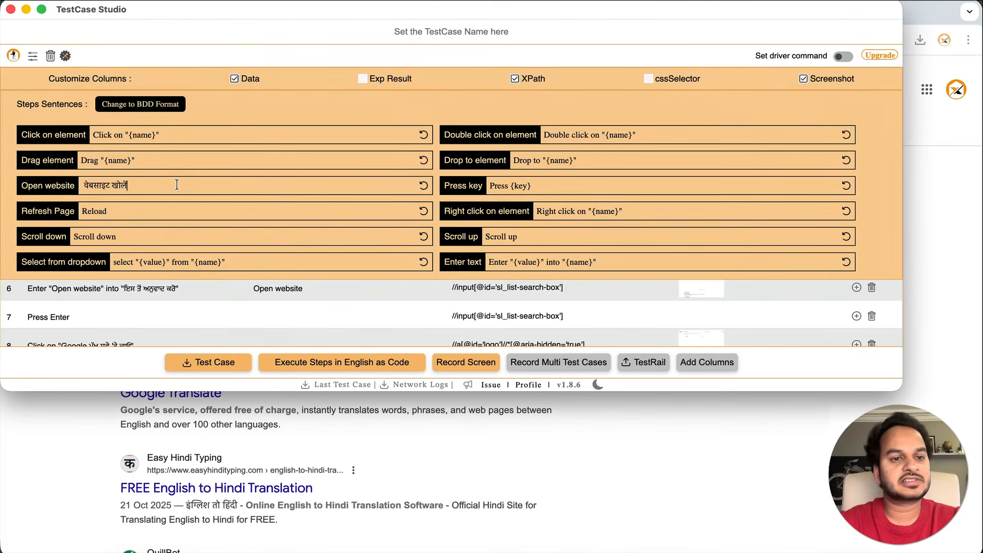
left_click(65, 56)
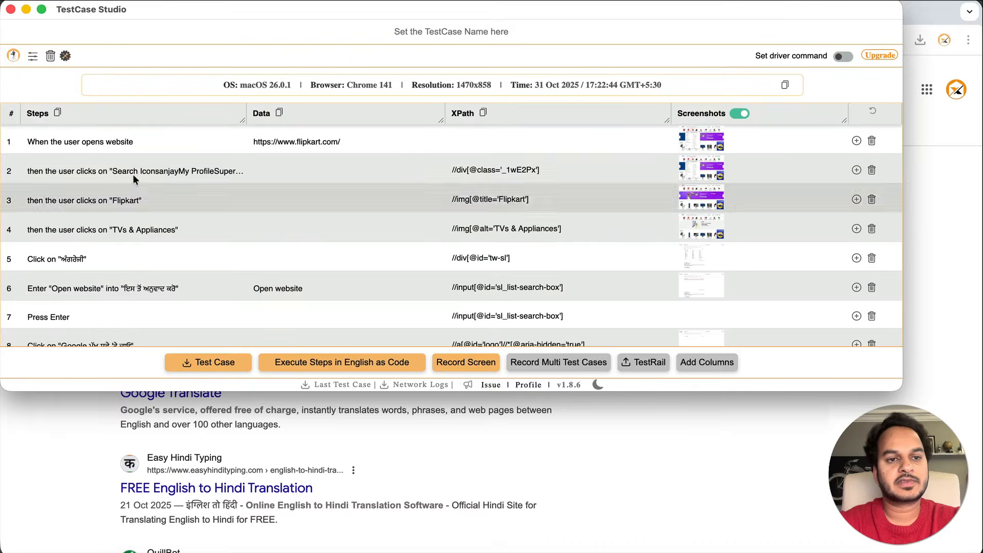
left_click(51, 57)
left_click(741, 433)
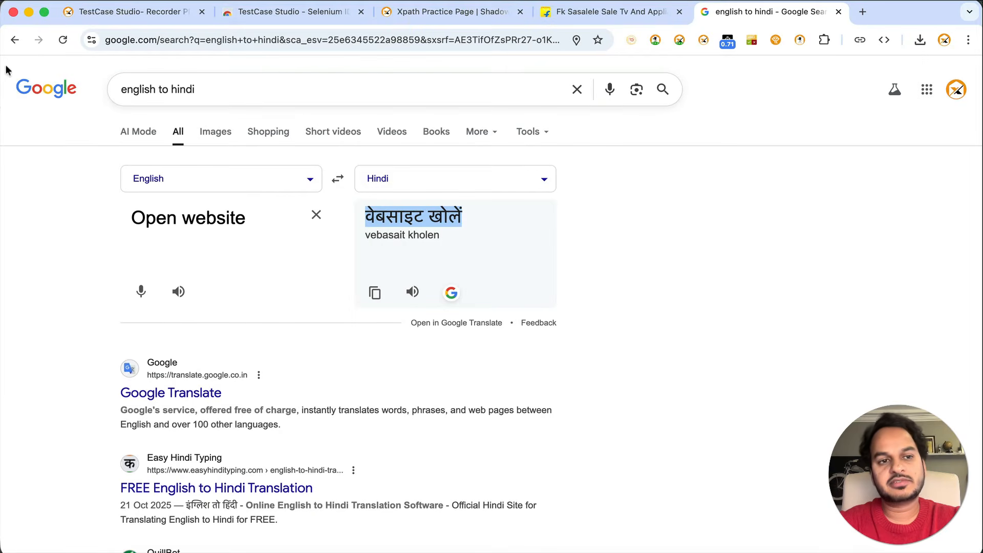
Record a Google logo click, then reset the Open website sentence to its English default
left_click(35, 88)
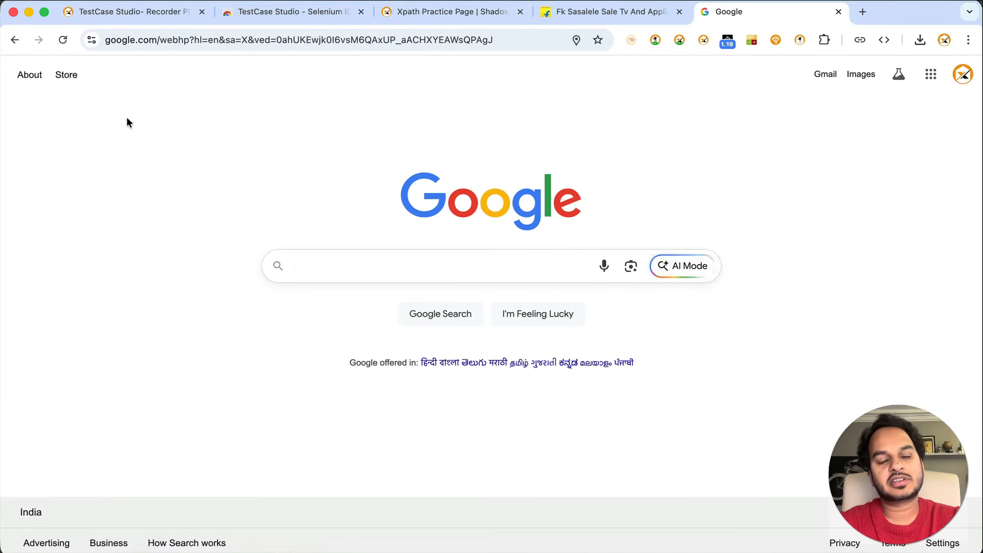
key("super+grave")
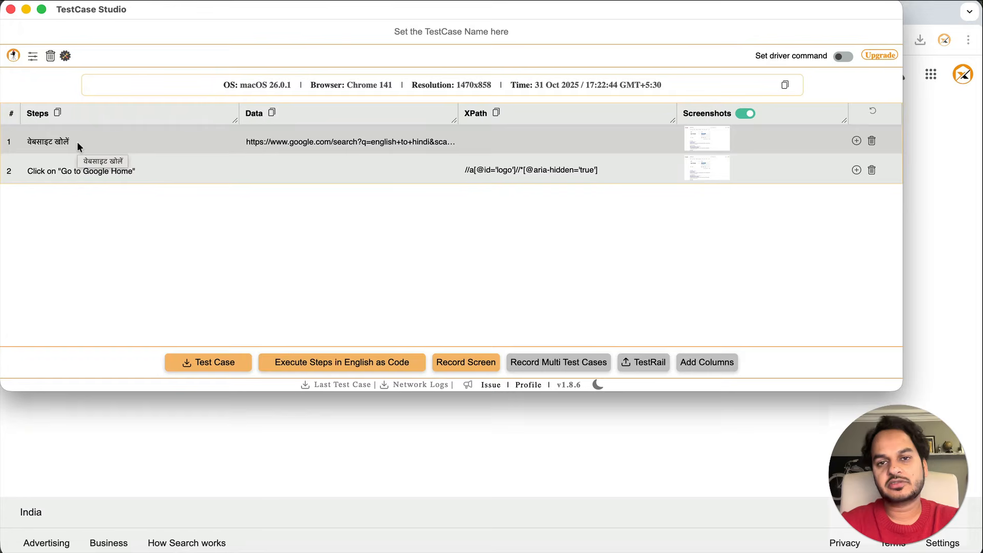
left_click(65, 55)
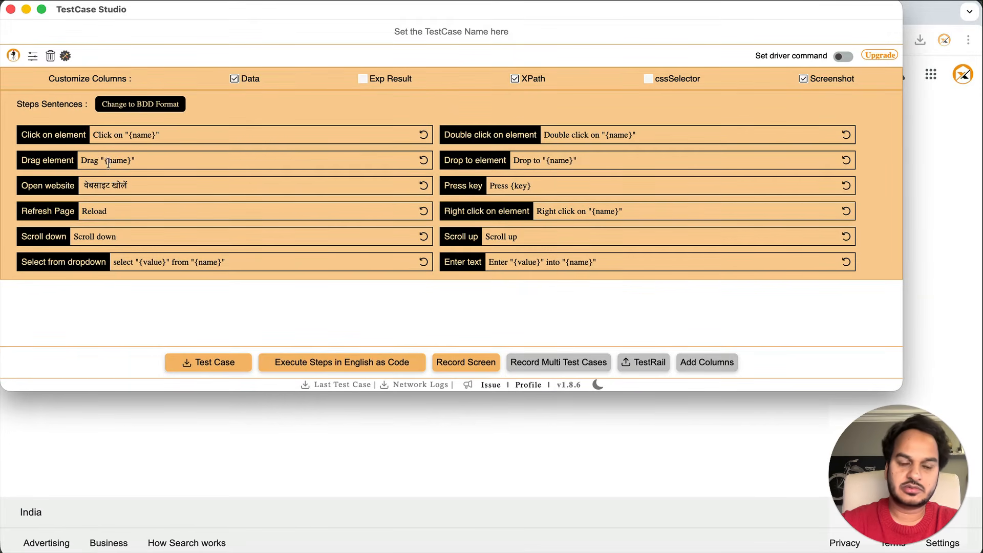
double_click(91, 160)
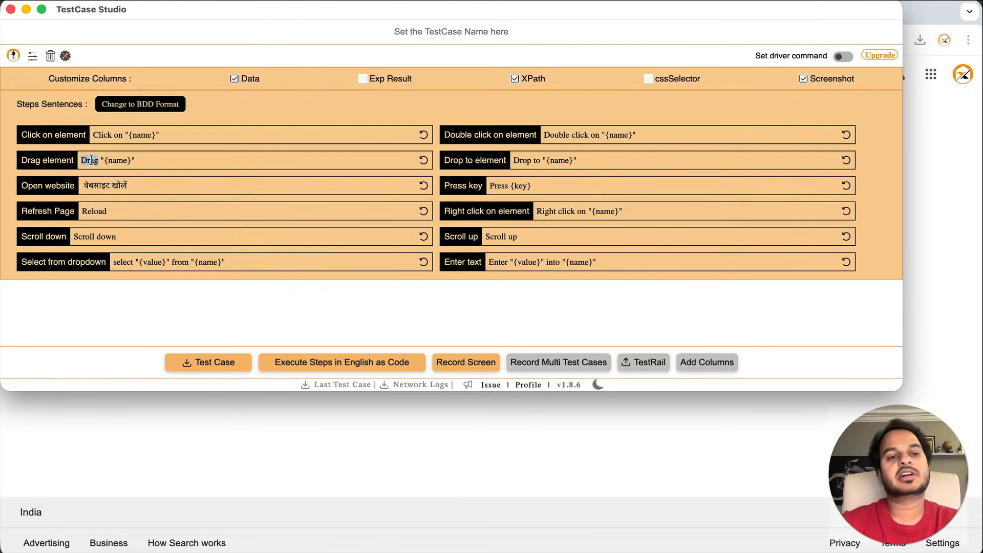
left_click_drag(93, 135, 119, 134)
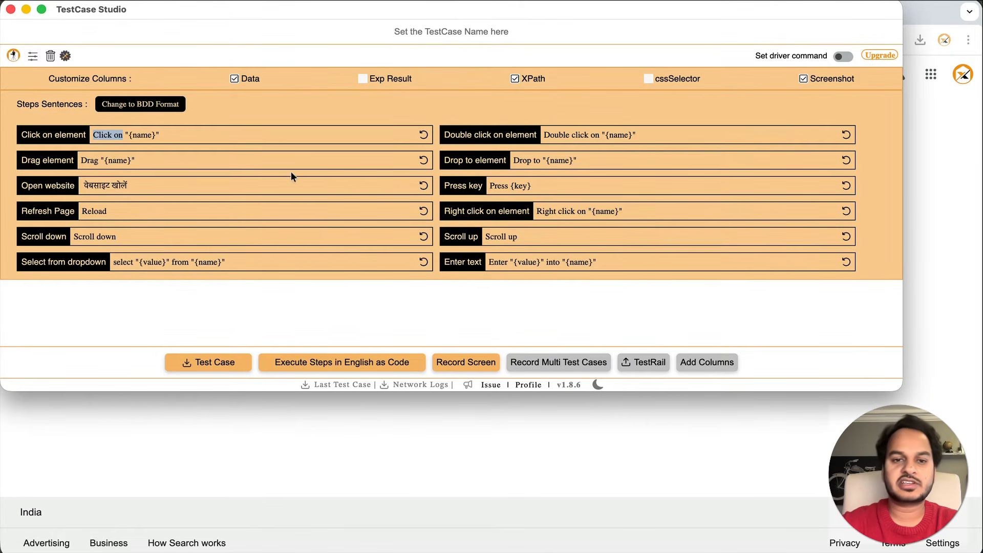
left_click(424, 187)
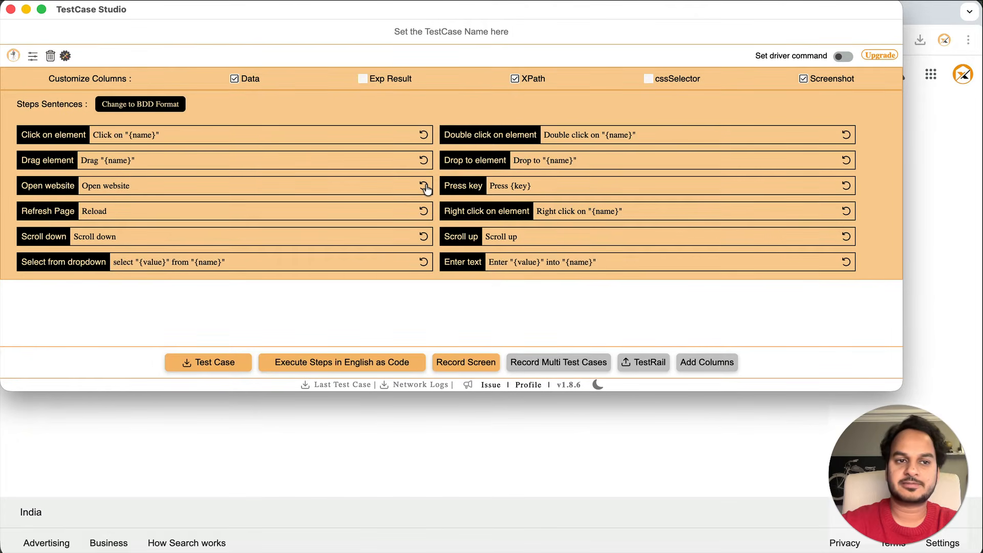
left_click(65, 55)
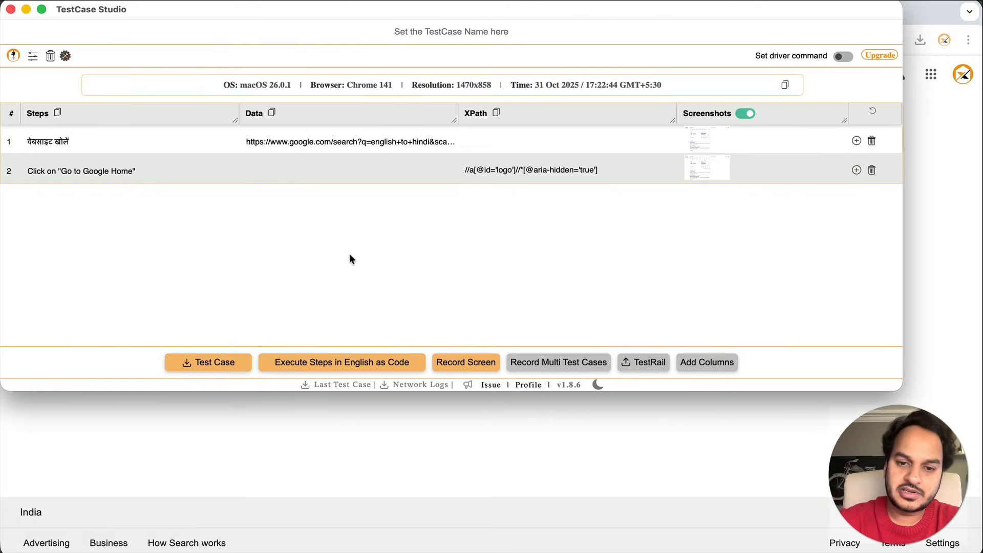
Start a screen video recording that shares the entire screen
left_click(455, 362)
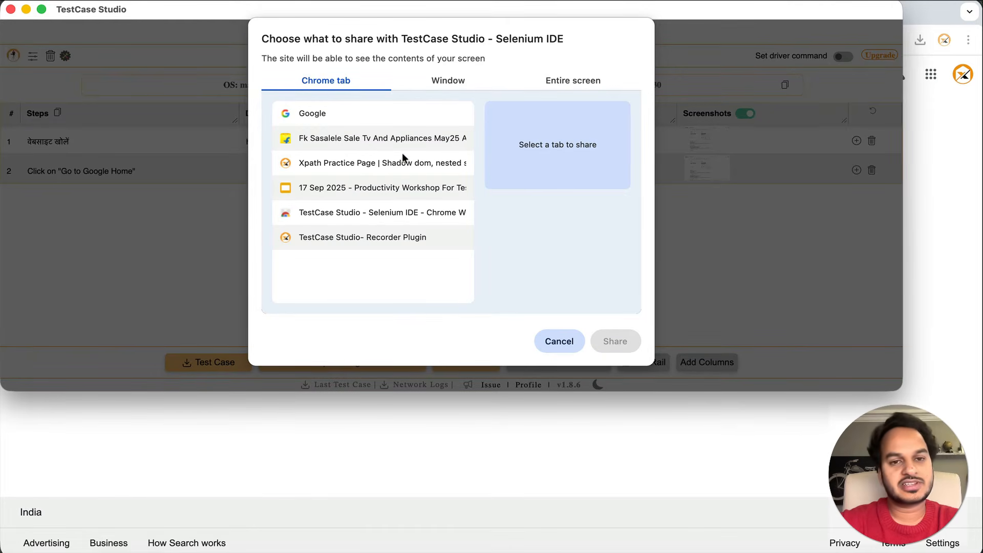
left_click(440, 81)
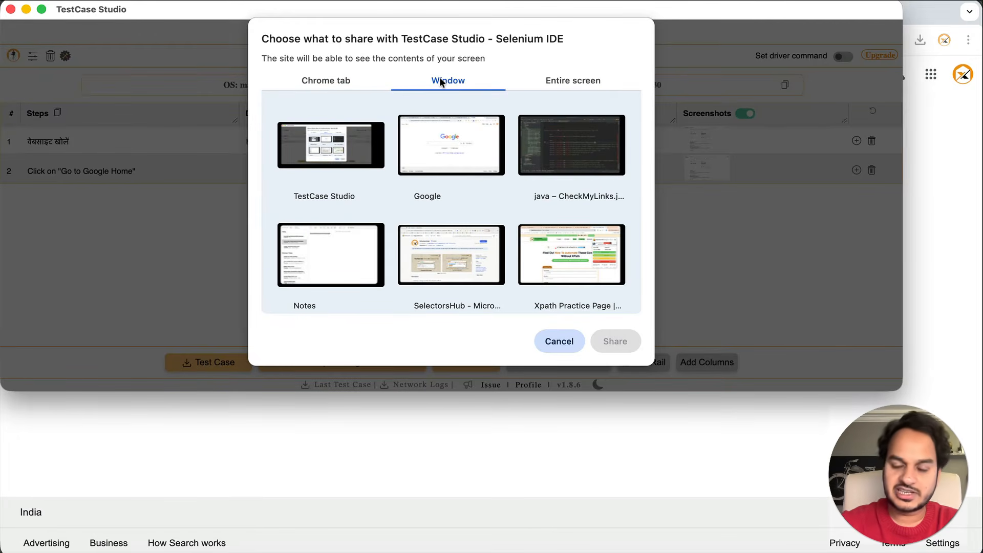
left_click(568, 82)
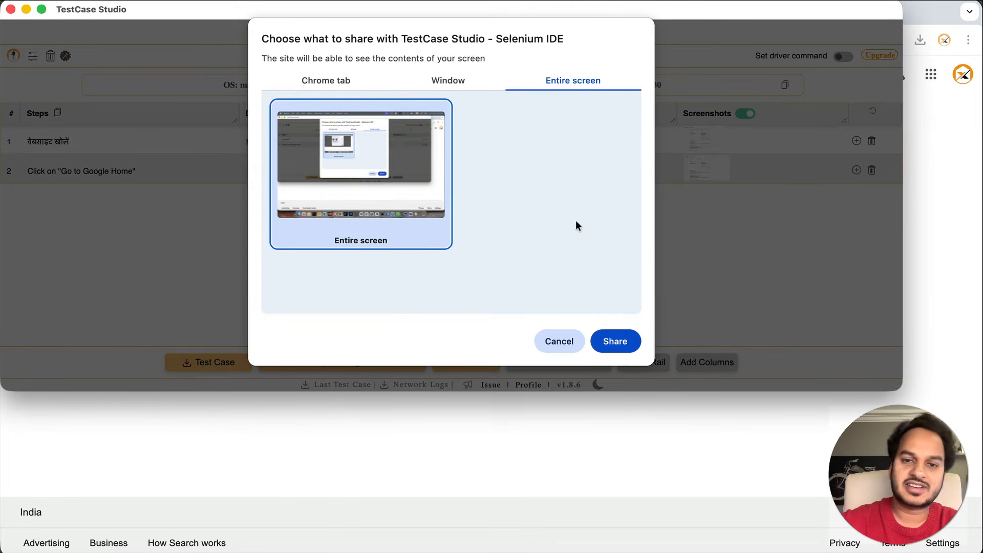
left_click(614, 341)
left_click(616, 437)
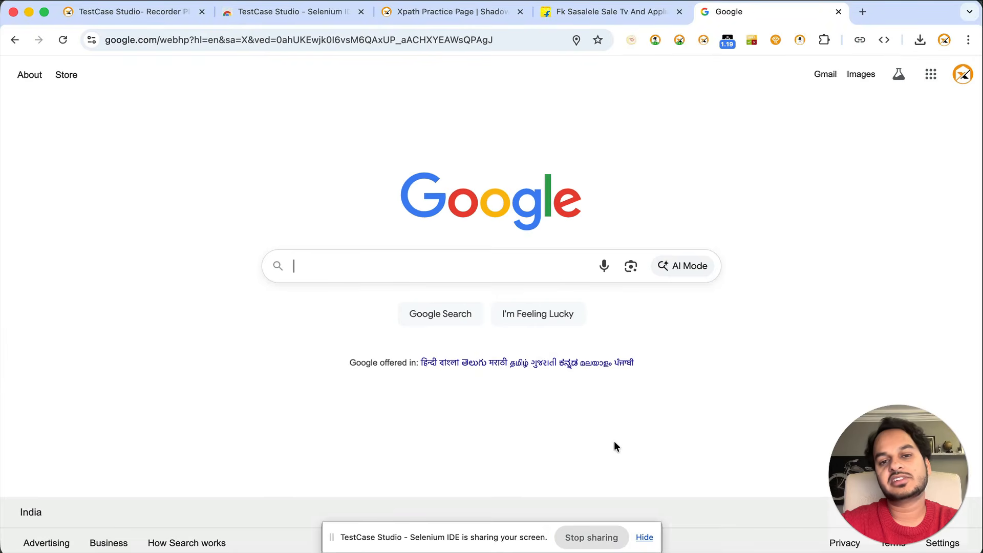
Visit selectorshub.com, stop the recording and close the Recorded Video preview
left_click(345, 41)
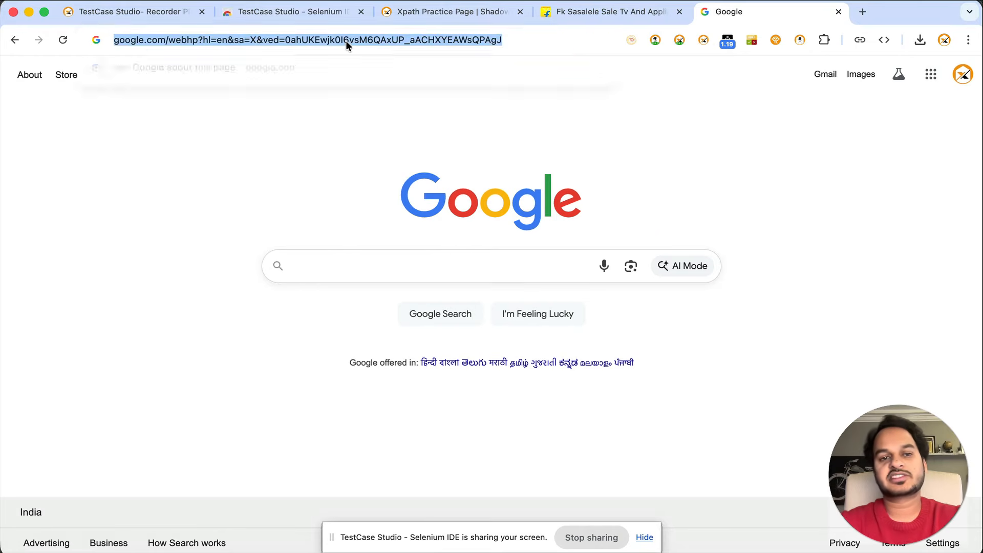
type("selectorshub.com")
key("Return")
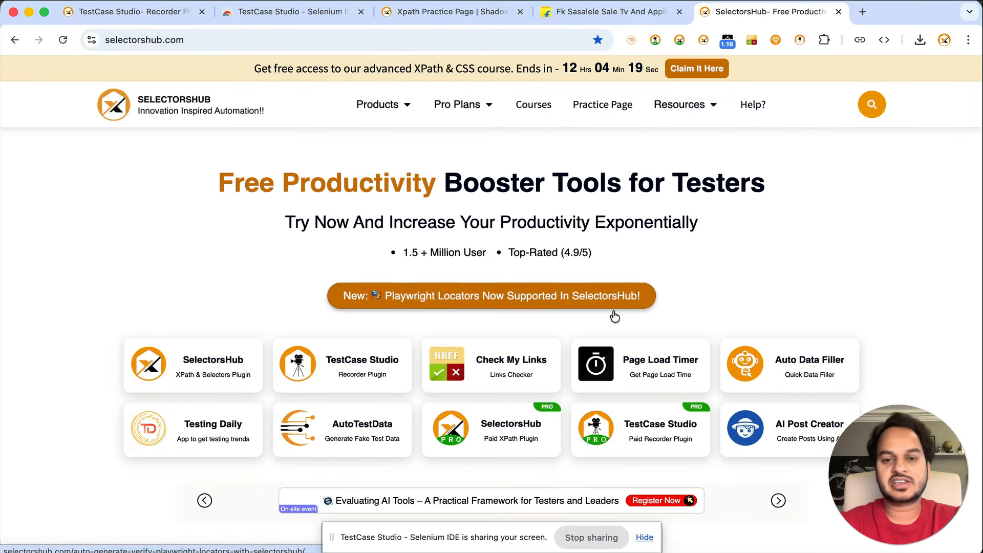
key("super+grave")
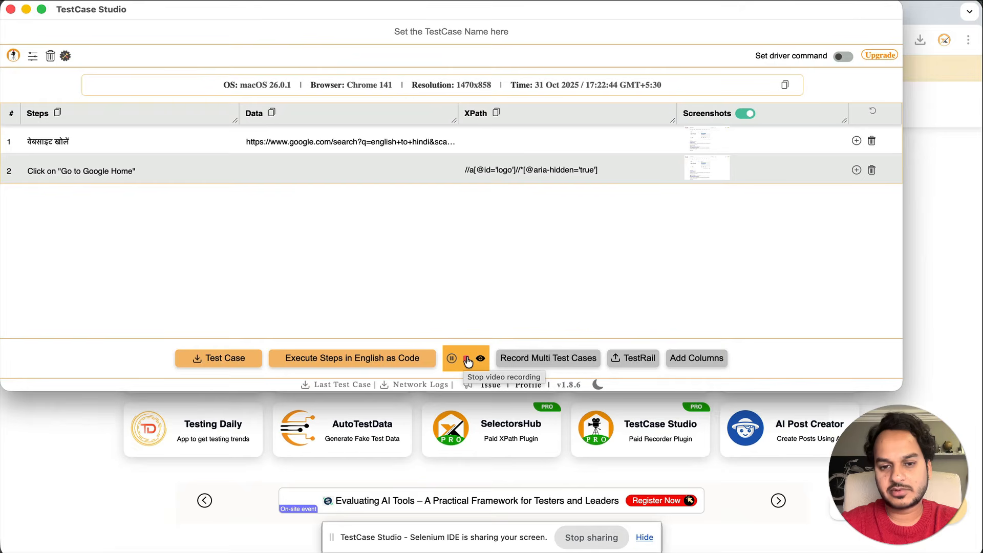
left_click(466, 359)
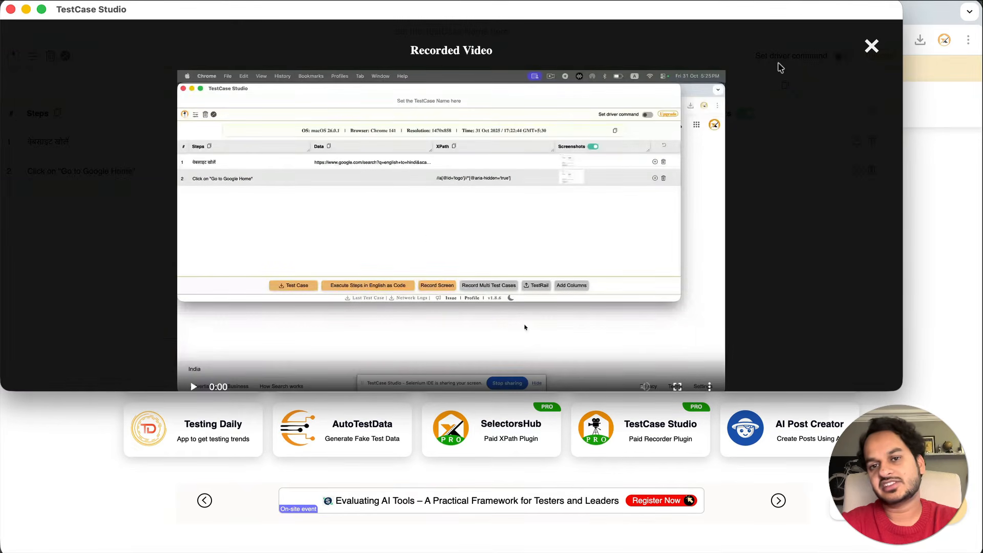
left_click(870, 47)
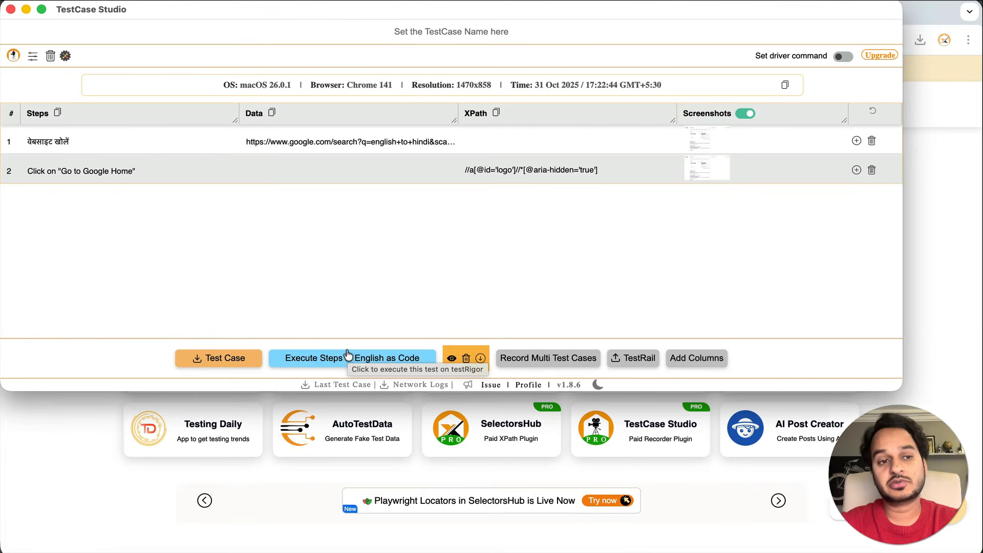
Launch the recorded steps in testRigor as English code, then return to TestCase Studio
left_click(376, 359)
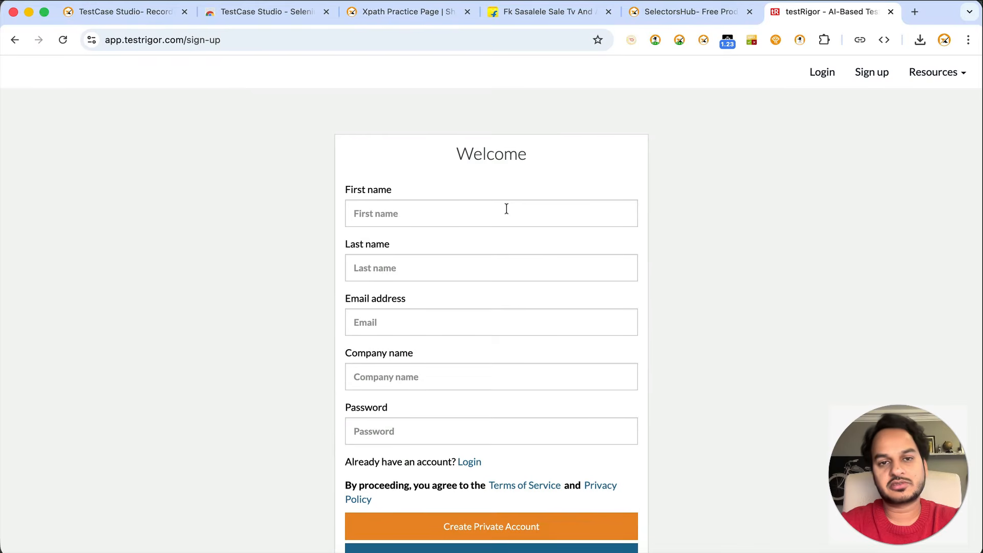
key("super+grave")
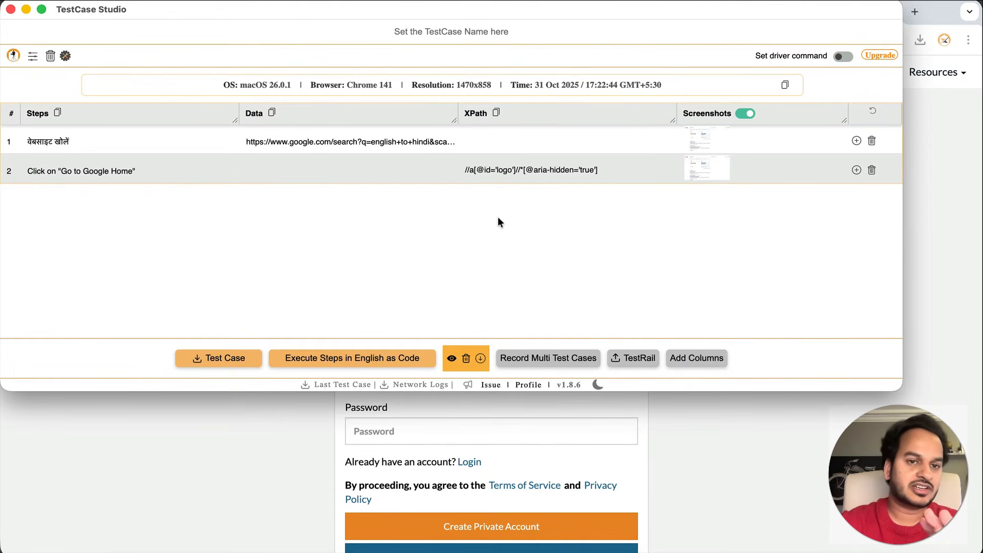
Close TestCase Studio, go to Flipkart's home page and start the recorder
left_click(11, 11)
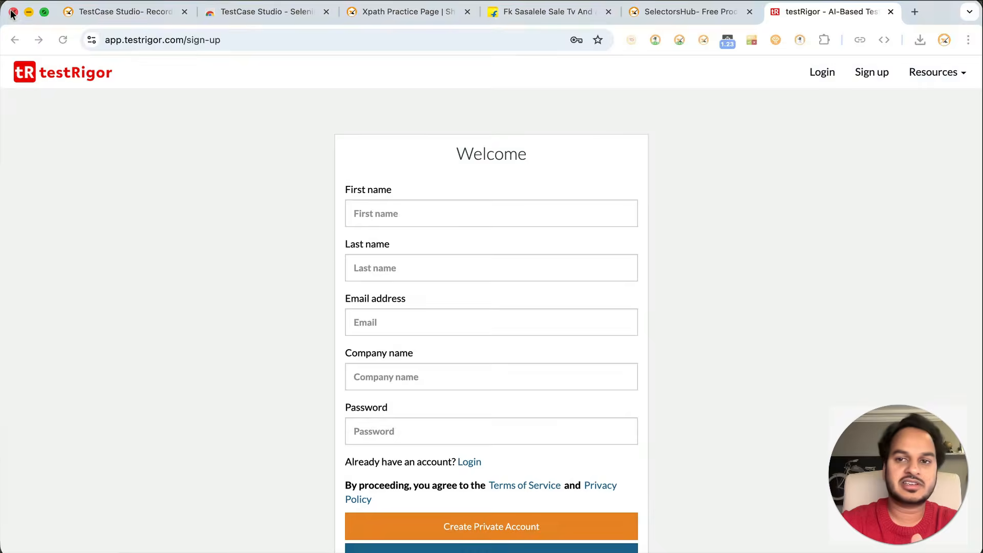
left_click(547, 14)
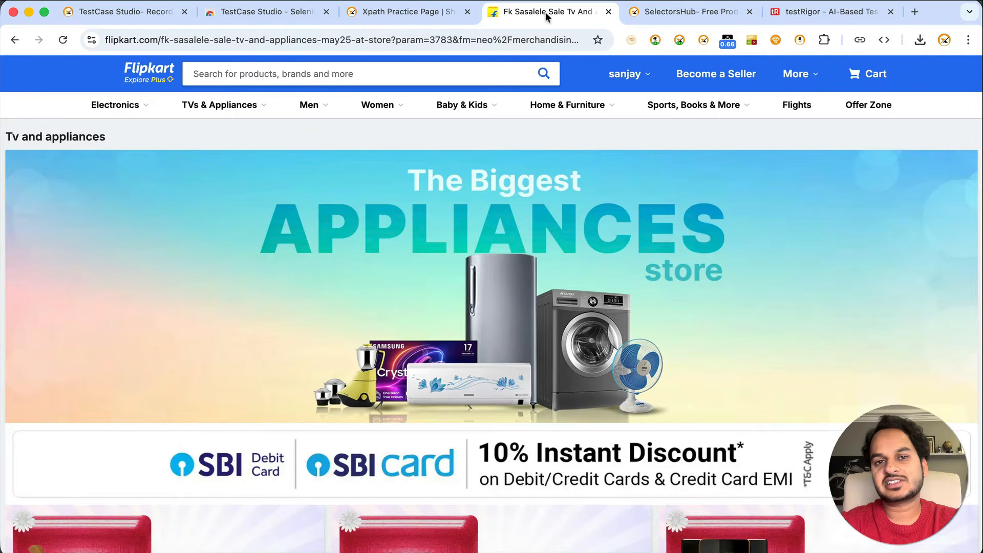
left_click(137, 75)
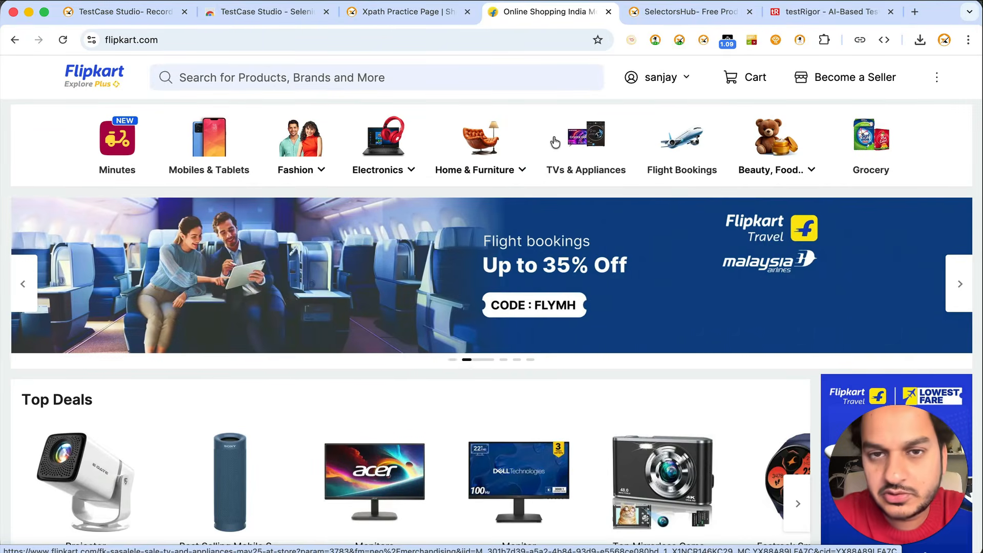
left_click(703, 40)
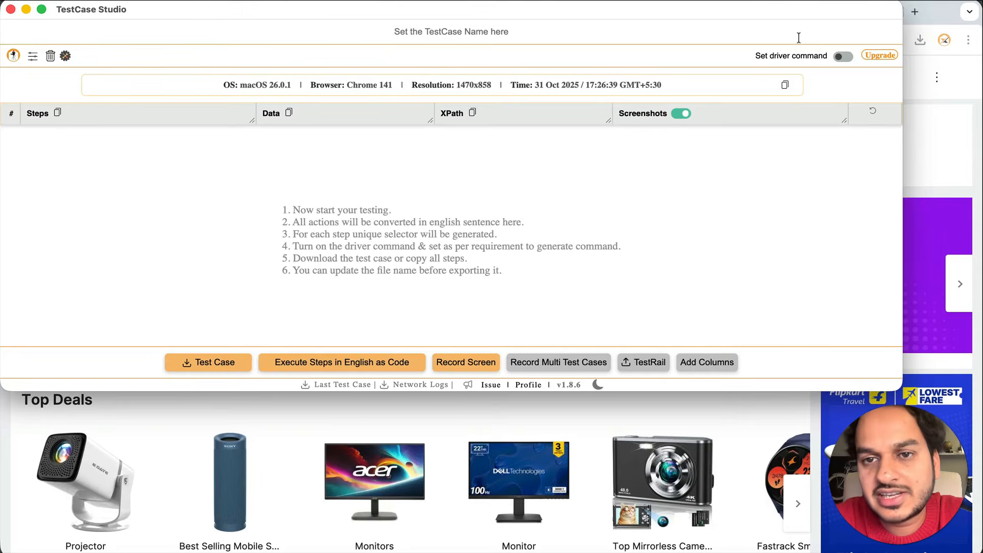
left_click(977, 143)
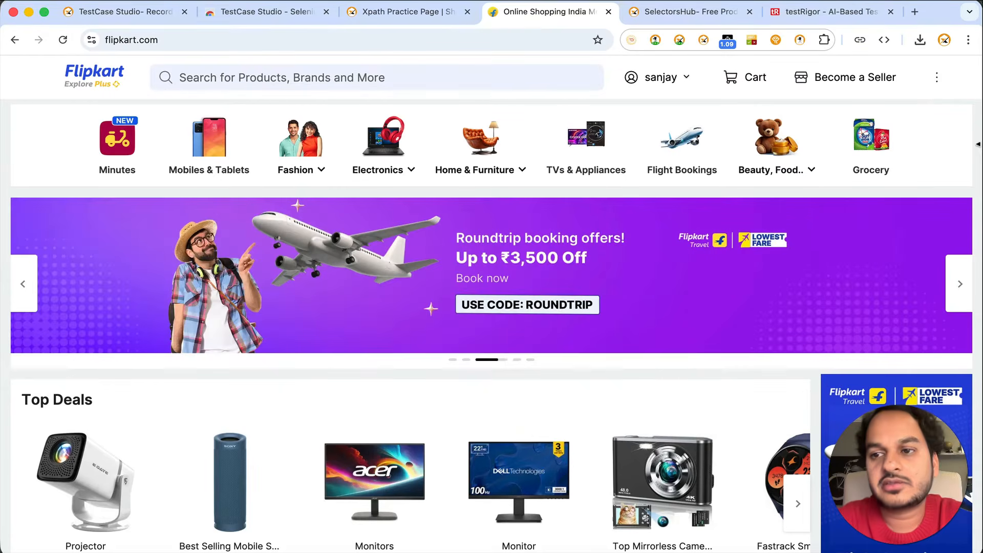
Search Flipkart for 'iphone' and open the Apple iPhone 17 (Sage, 256 GB) page
left_click(357, 83)
type("iphne")
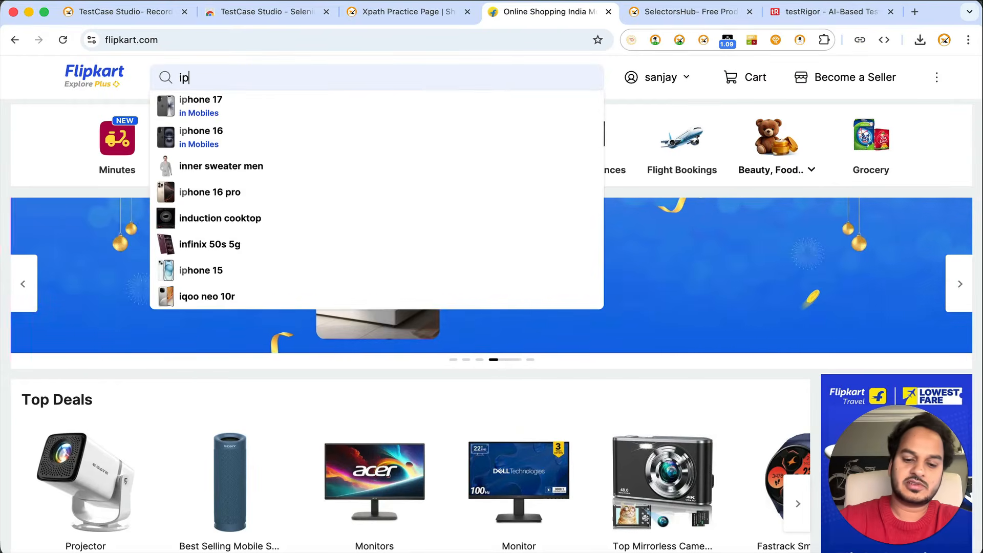
key("BackSpace")
key("BackSpace")
type("one")
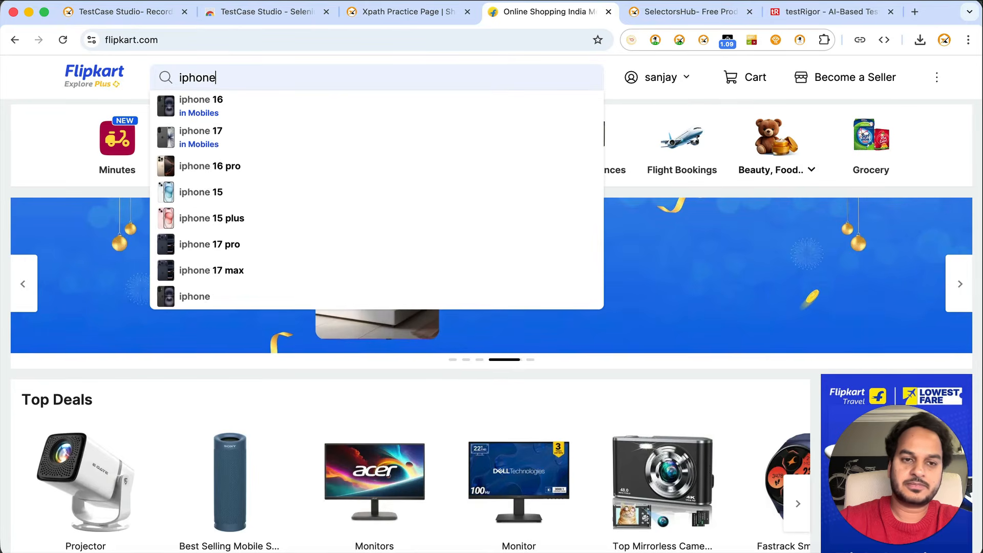
key("Return")
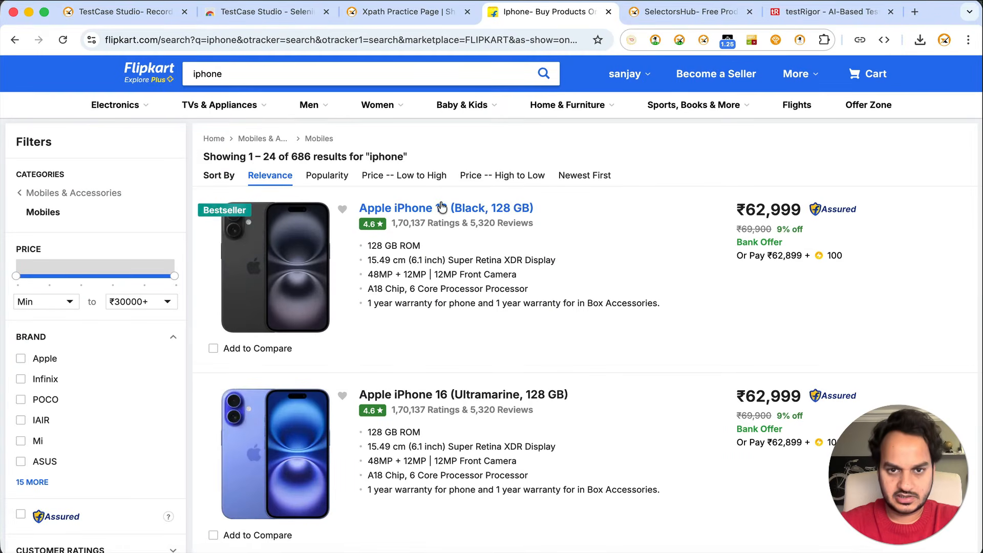
scroll(441, 207, "down", 10)
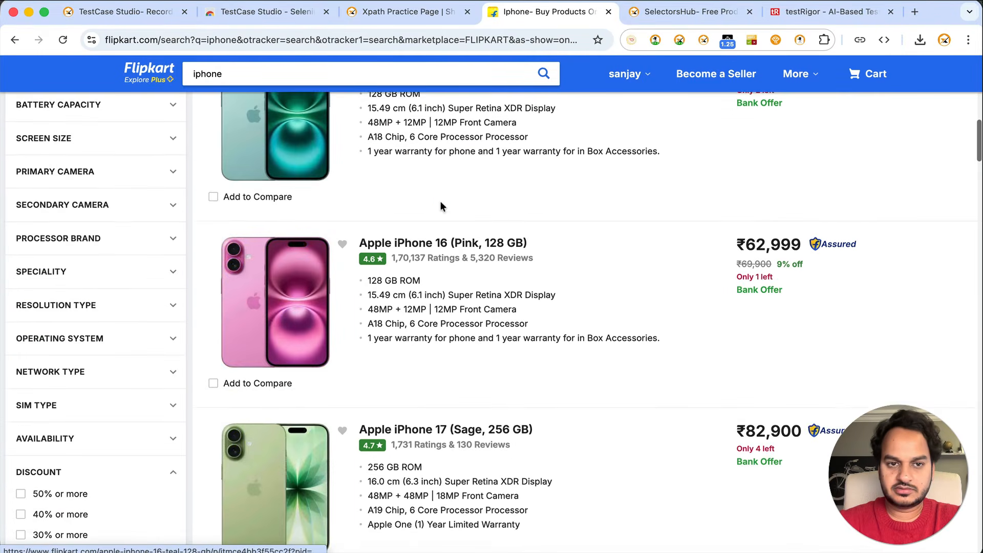
left_click(462, 415)
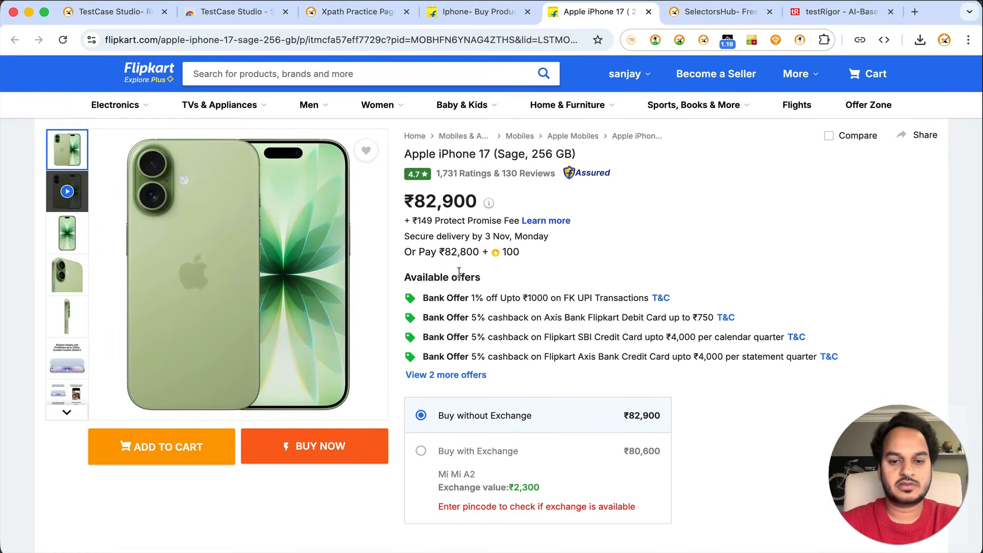
Record the ₹82,900 price as a step and bring the recorder forward
right_click(443, 204)
key("Escape")
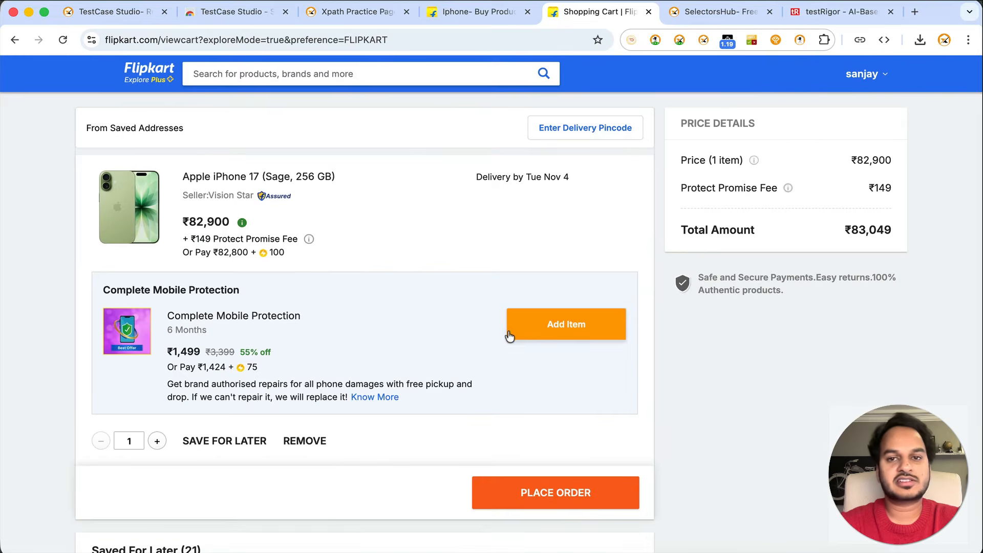
key("super+grave")
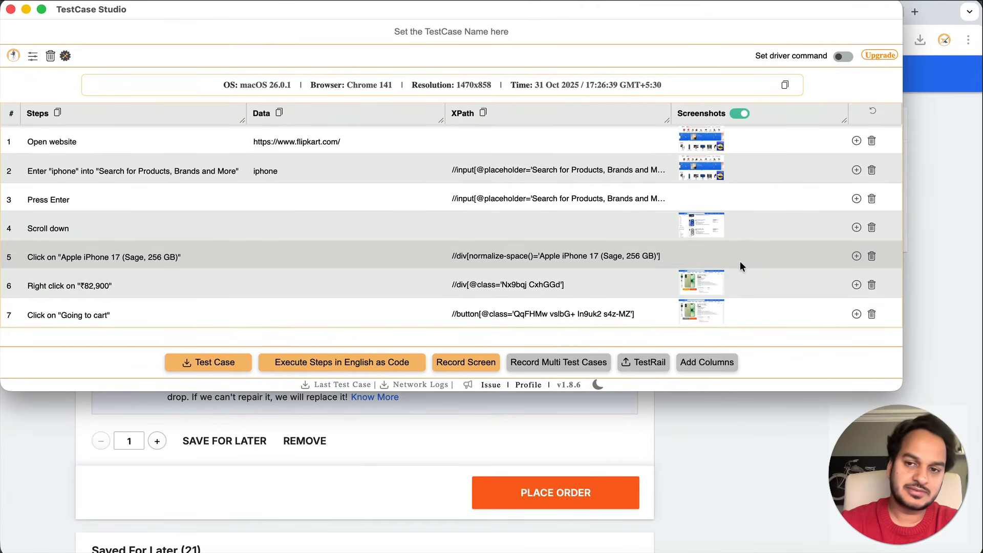
left_click(739, 113)
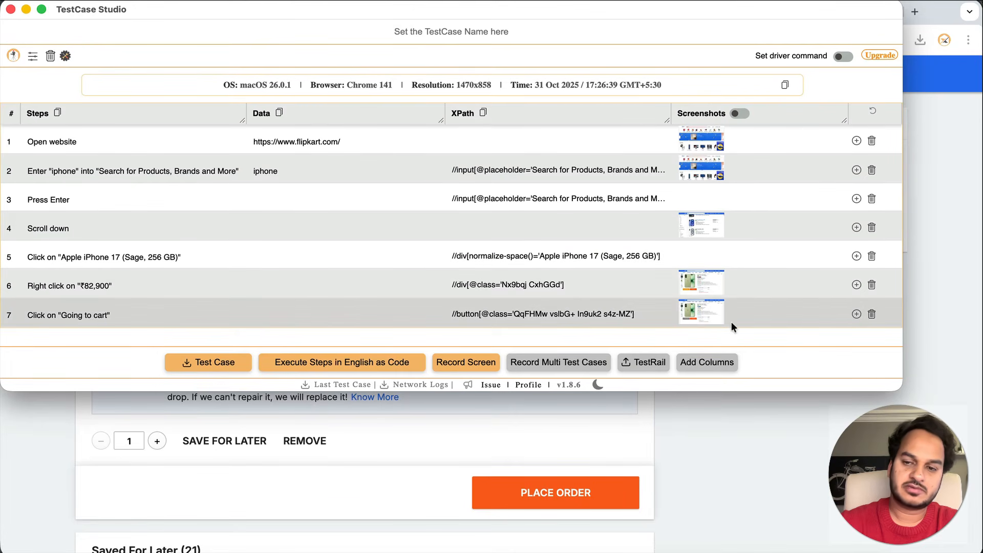
left_click(712, 434)
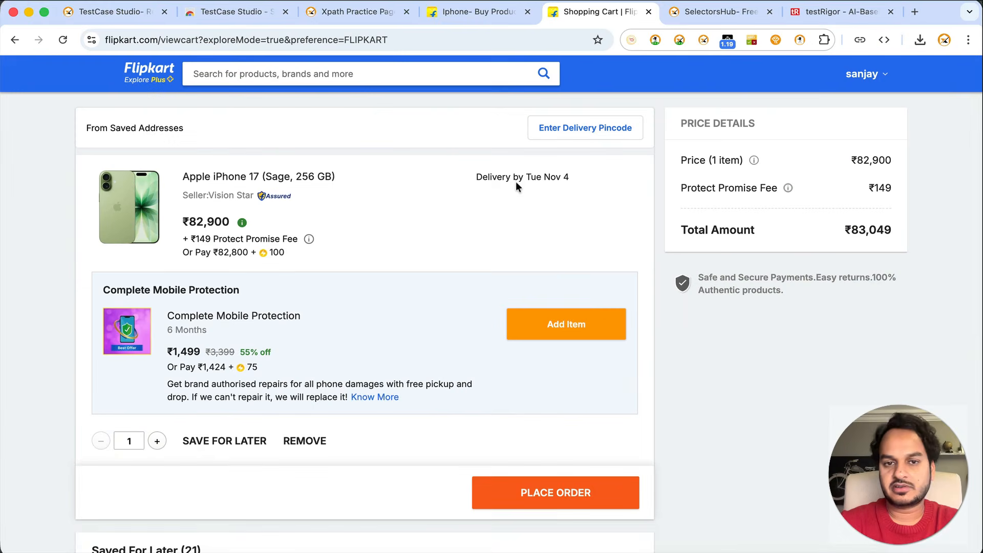
left_click(159, 70)
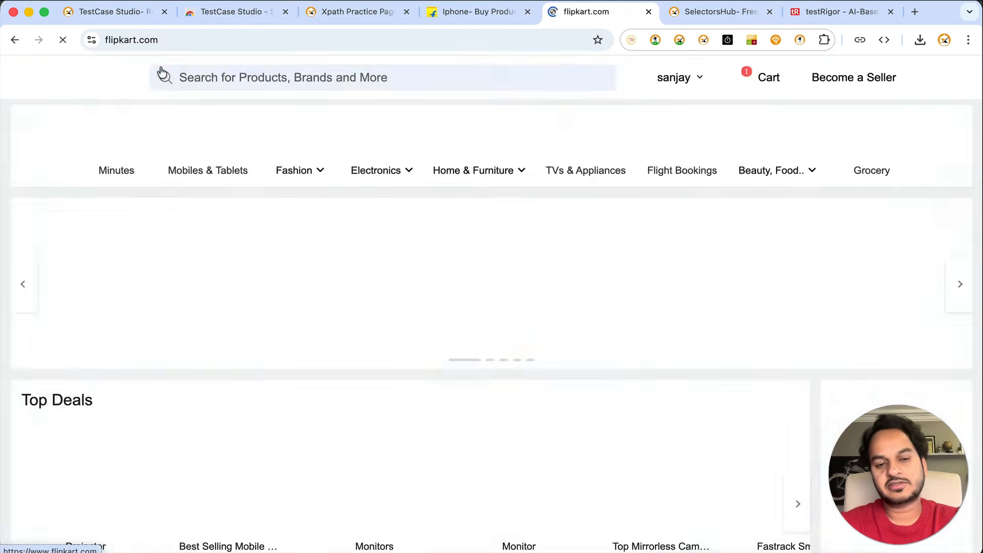
scroll(554, 253, "down", 1)
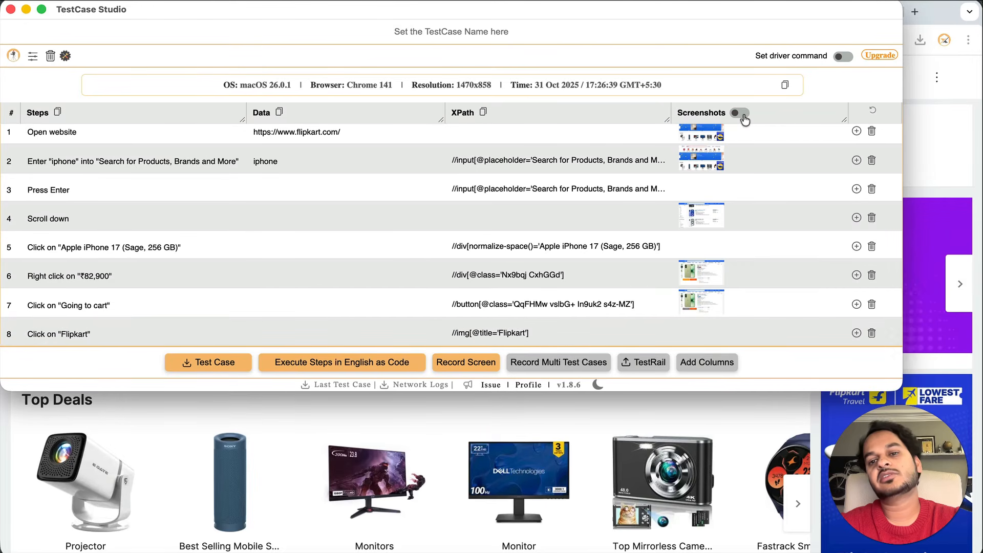
left_click(742, 114)
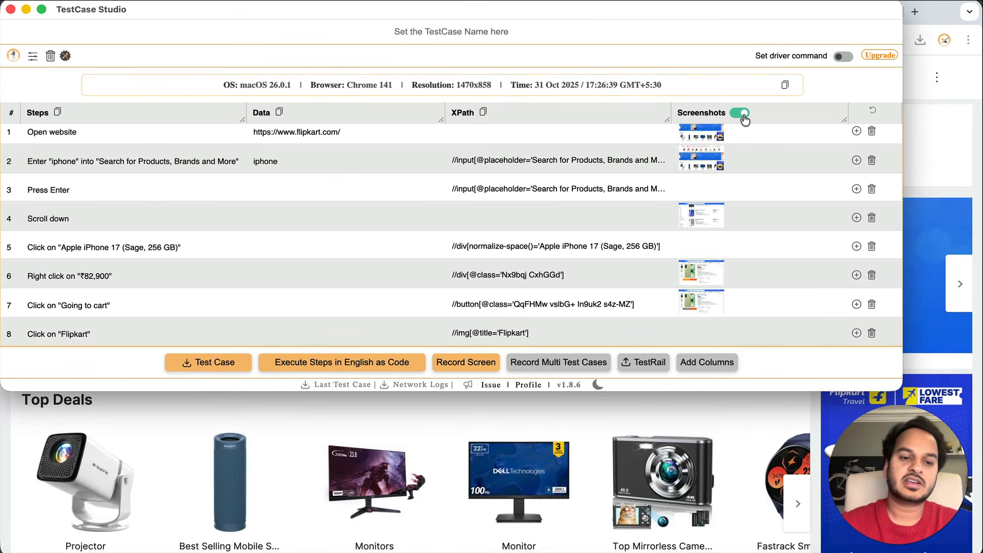
left_click(216, 364)
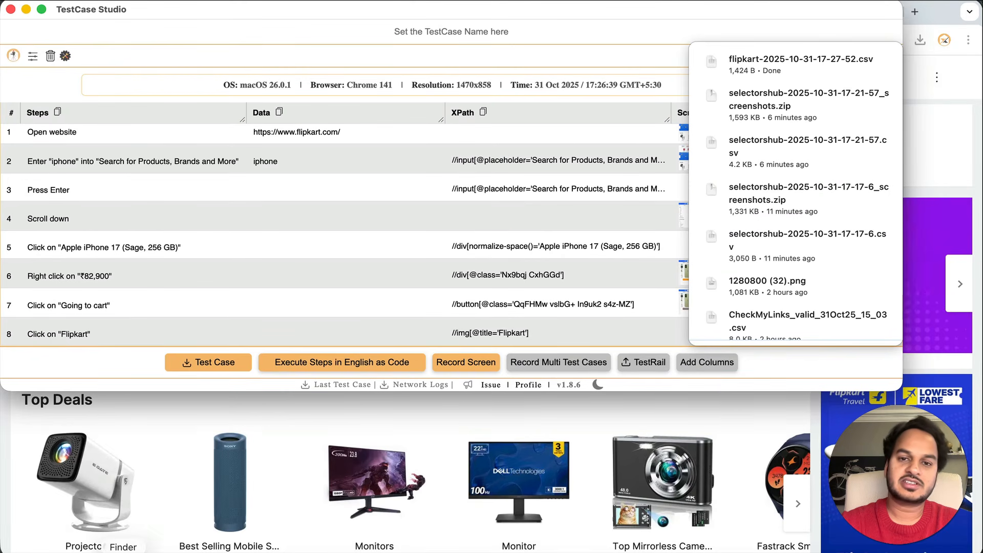
Show the Downloads folder in Finder, then switch back to the recorder
left_click(122, 552)
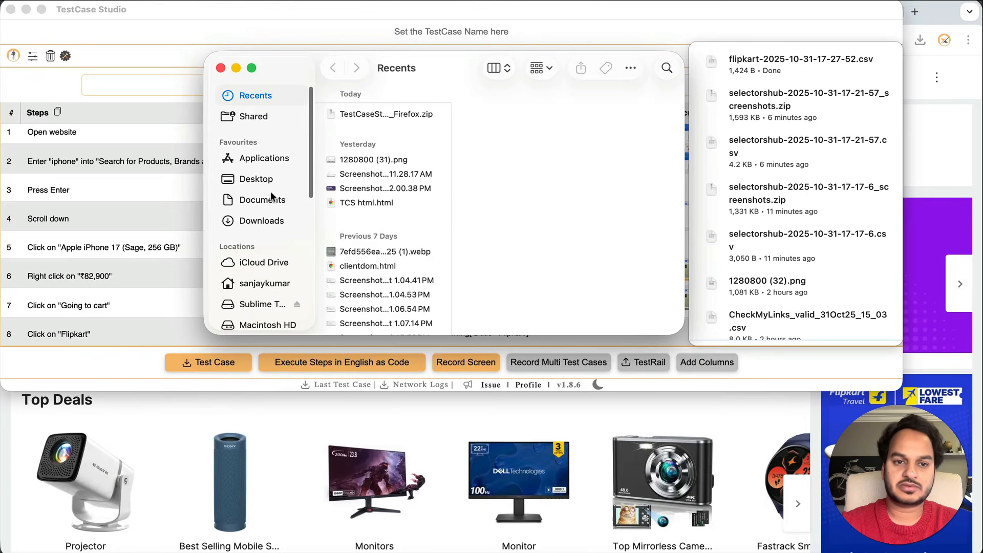
left_click(275, 221)
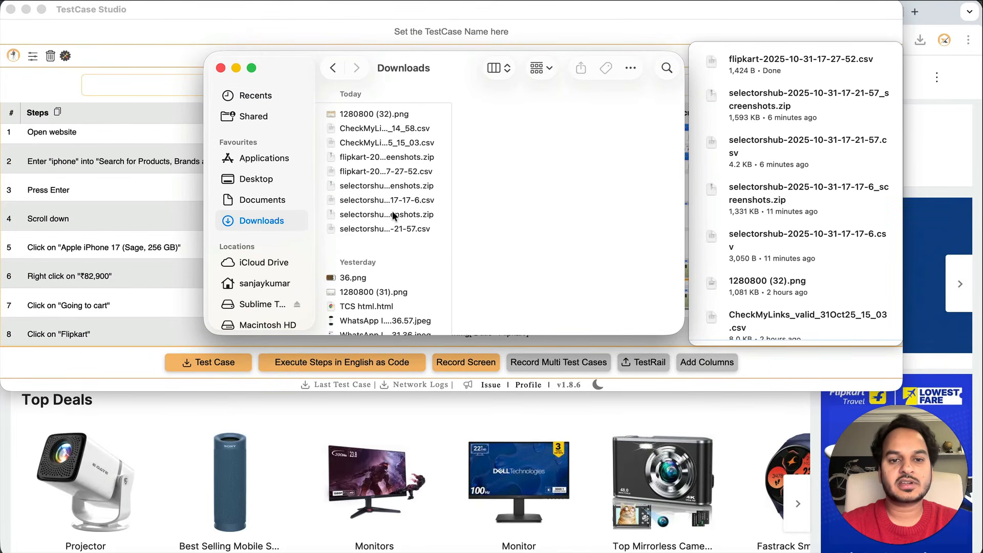
left_click(87, 153)
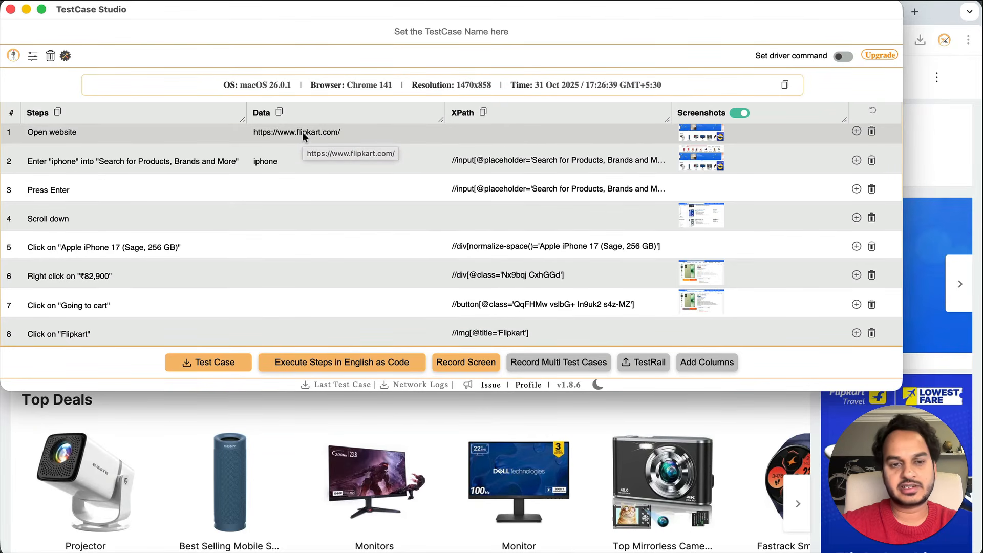
left_click(125, 551)
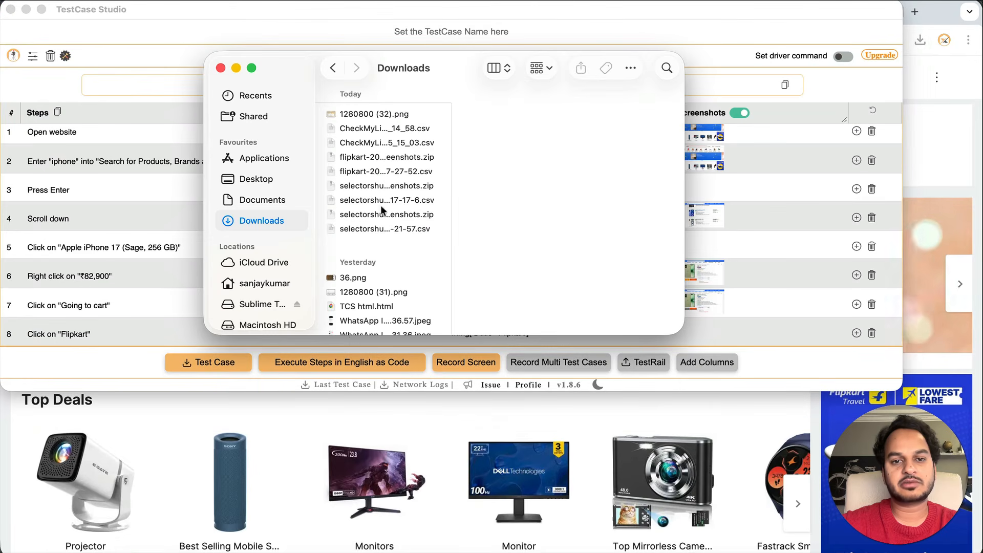
left_click_drag(451, 185, 521, 185)
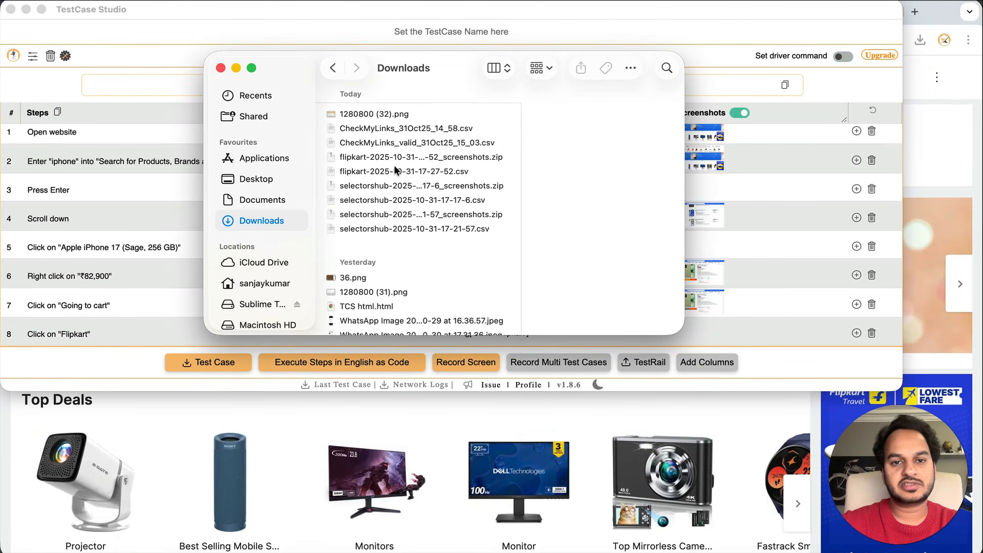
left_click(395, 157)
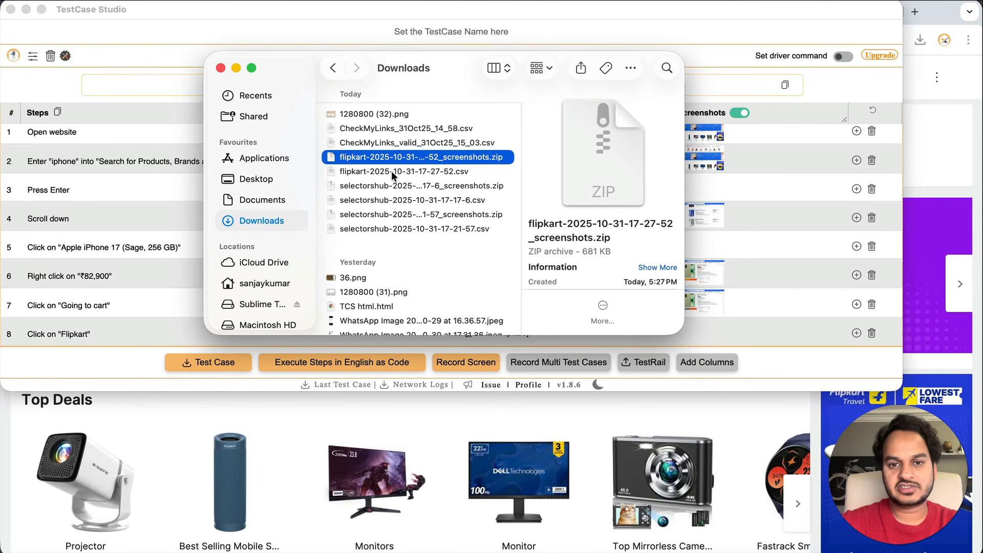
left_click(394, 173)
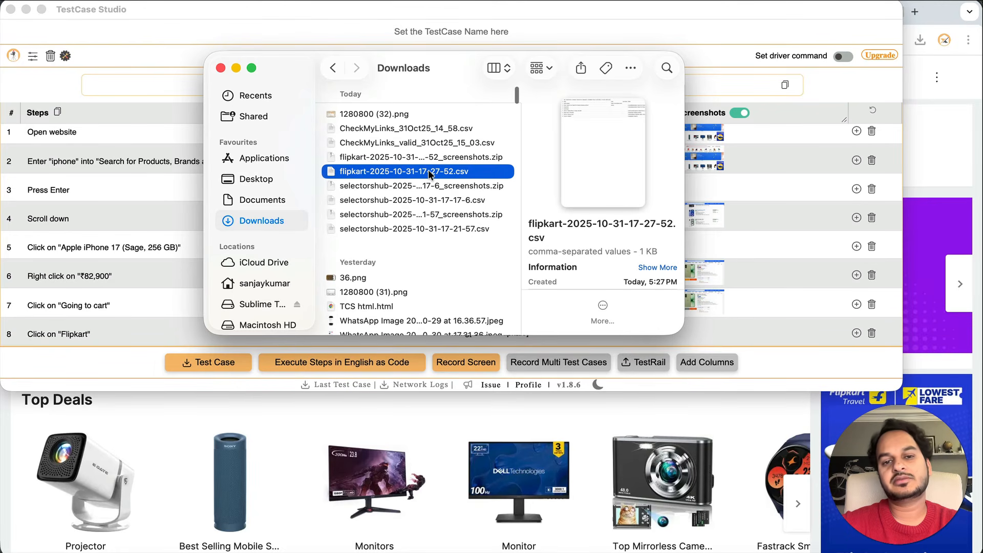
right_click(429, 175)
mouse_move(576, 197)
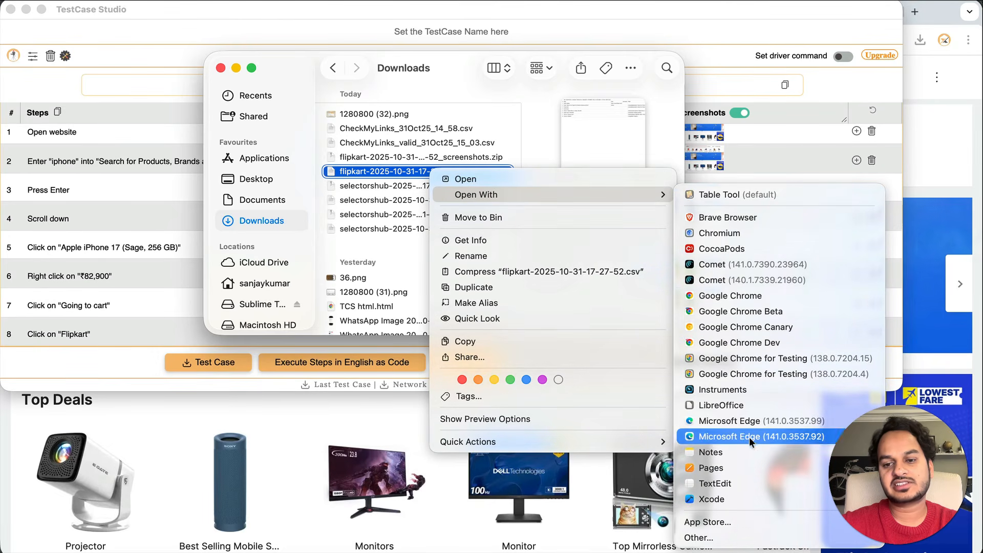
left_click(743, 397)
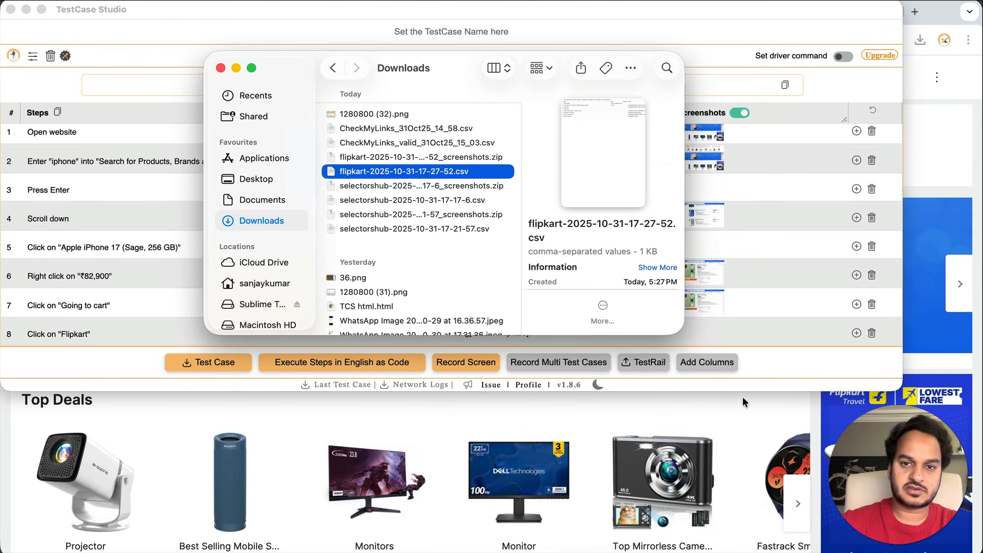
Extract the flipkart screenshots zip and open the resulting folder
left_click(514, 140)
left_click(495, 157)
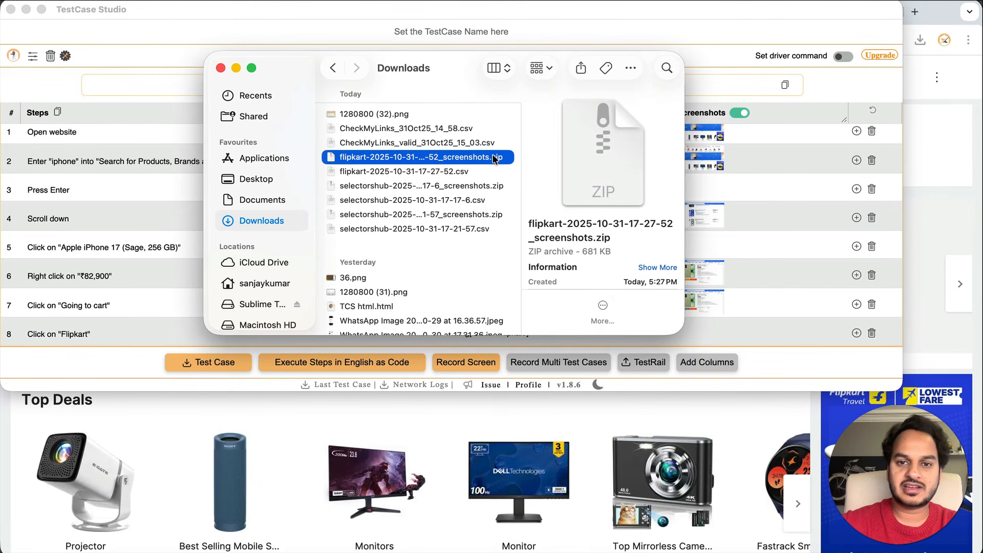
double_click(494, 157)
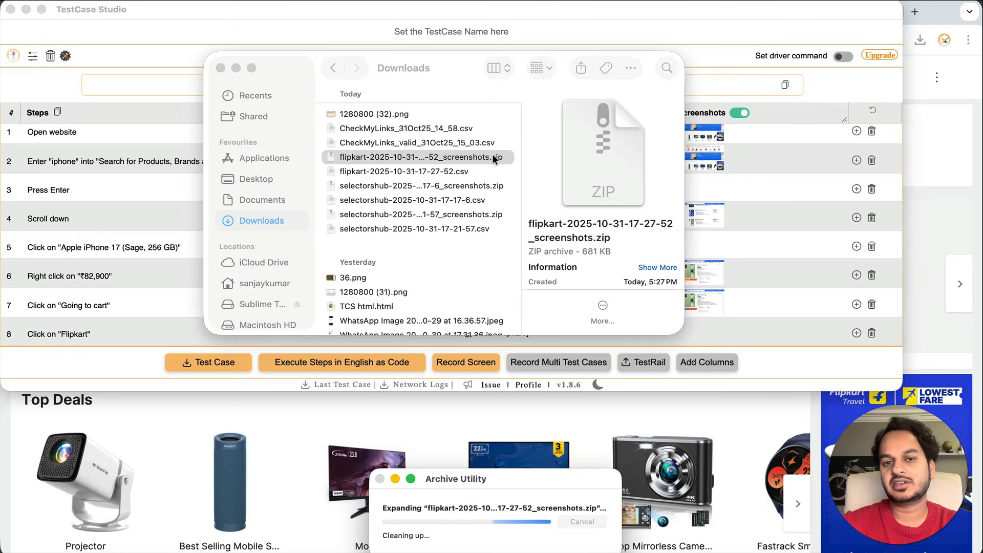
left_click(494, 156)
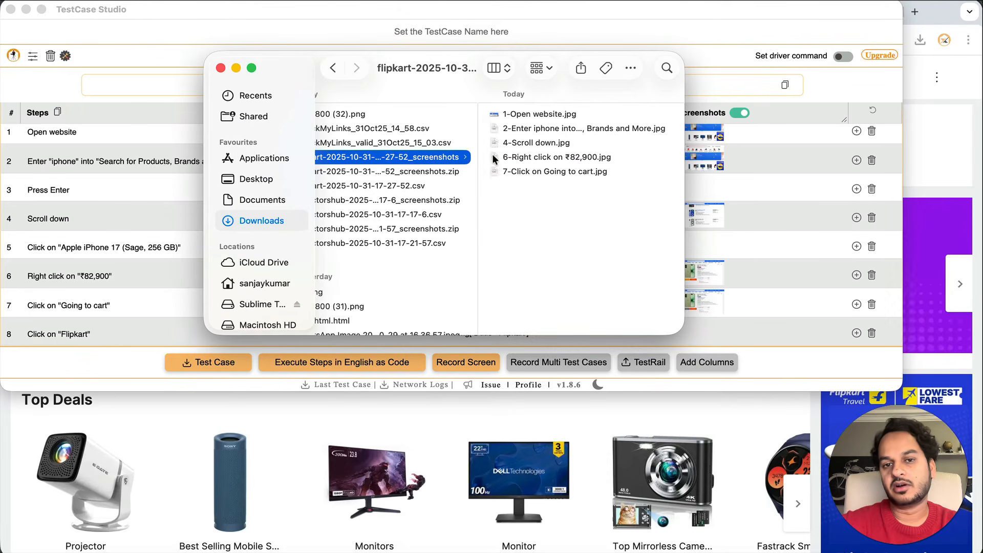
Preview the step screenshots through step 6, then bring the Text Import dialog forward
left_click(540, 114)
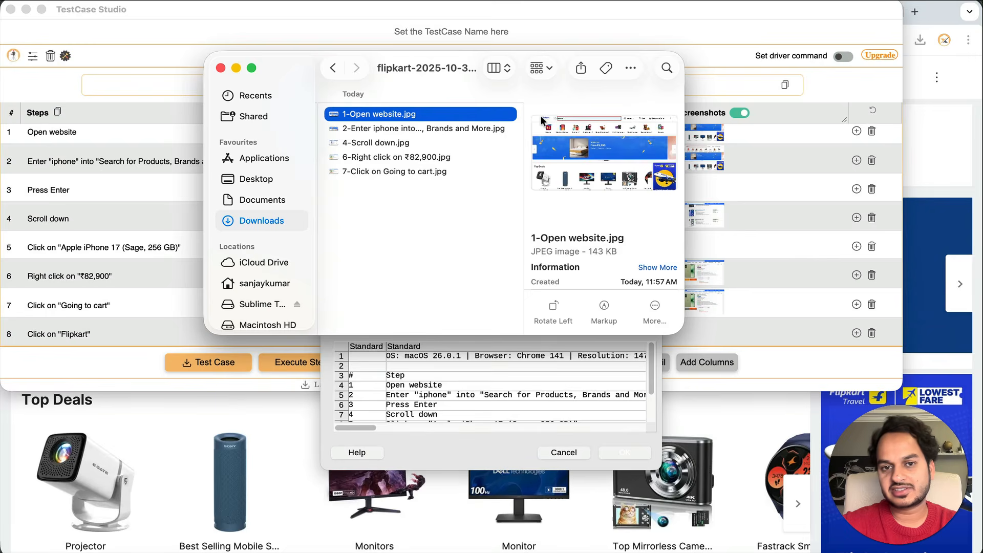
left_click(453, 134)
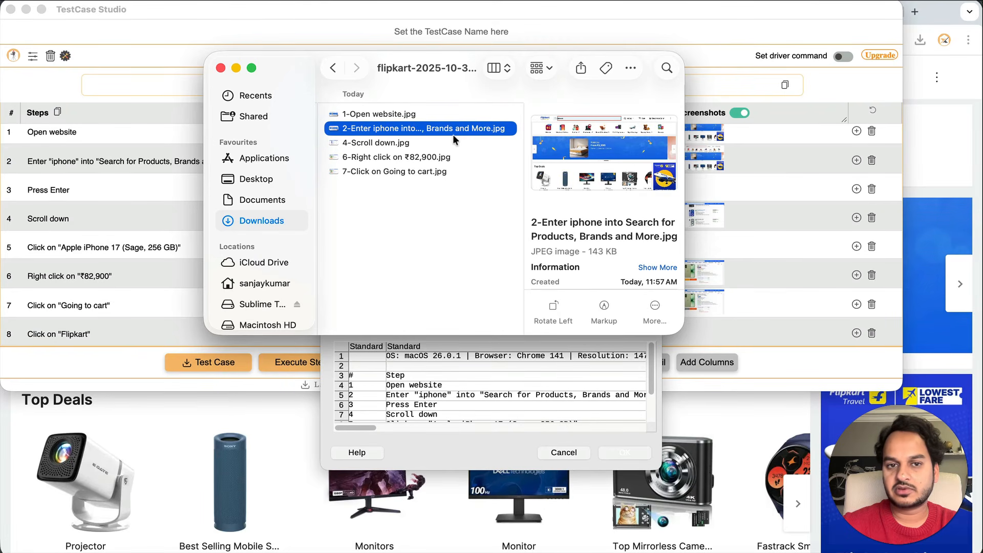
key("Down")
key("Down")
key("Down")
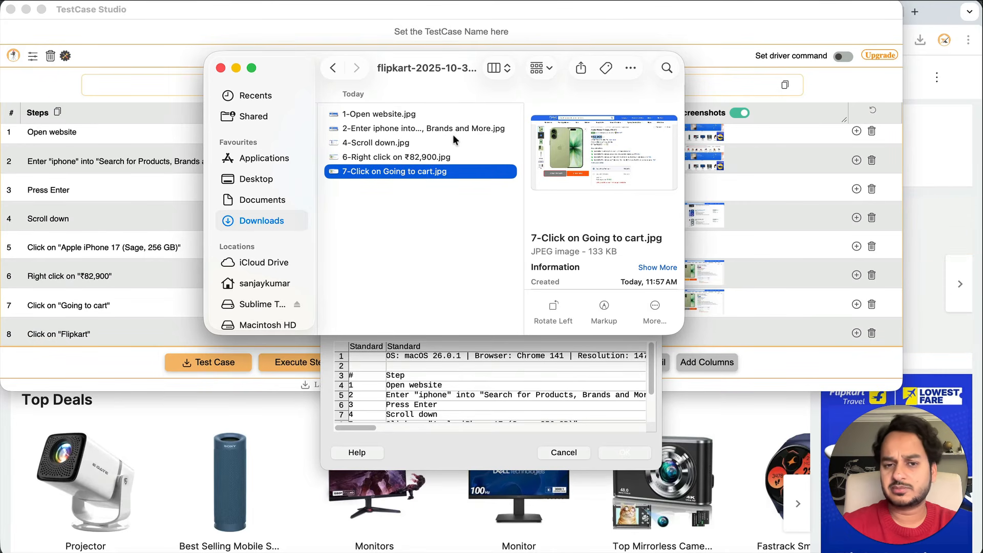
left_click_drag(684, 158, 779, 156)
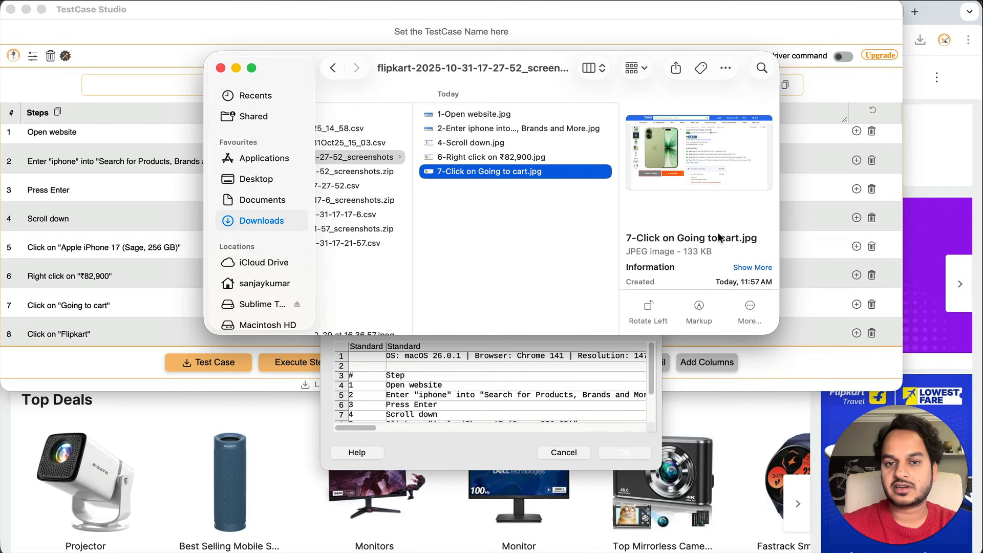
left_click(529, 155)
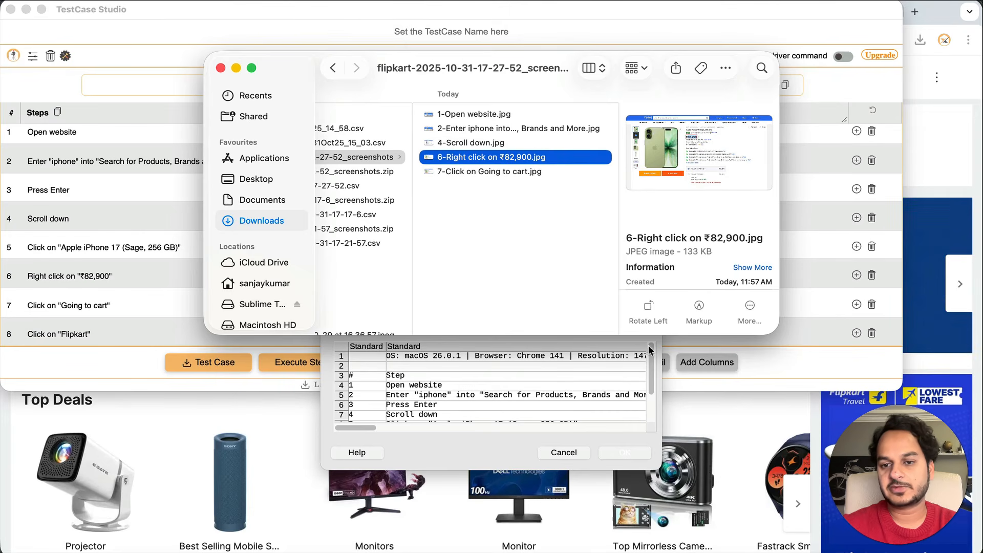
left_click(624, 414)
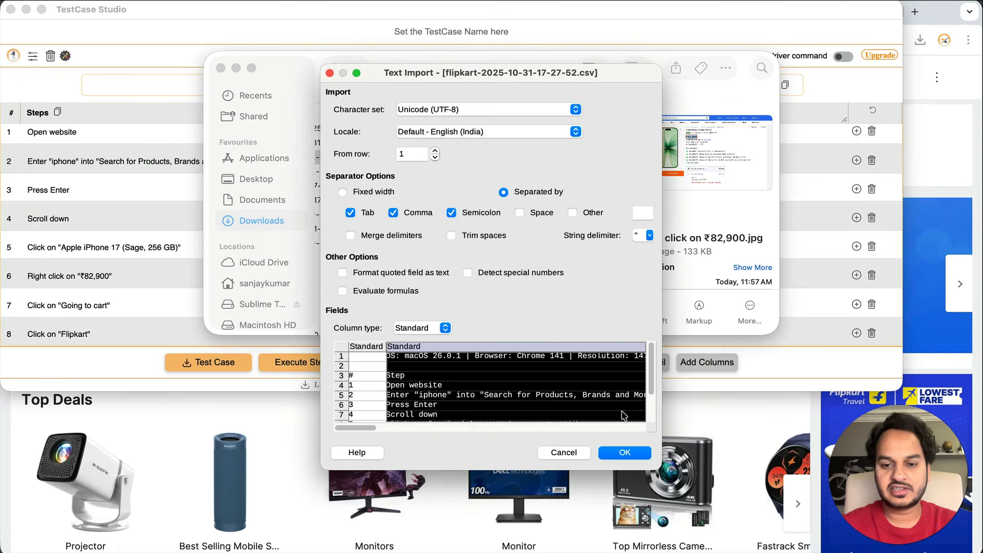
Import the CSV into Calc and inspect cell B1 plus the Data, XPath and Exp Result columns
left_click(626, 453)
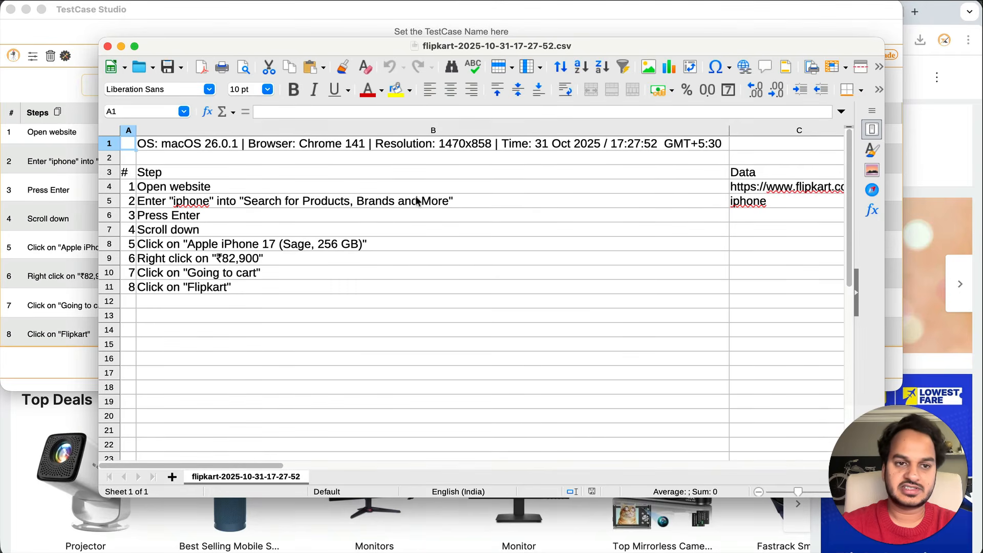
left_click(228, 144)
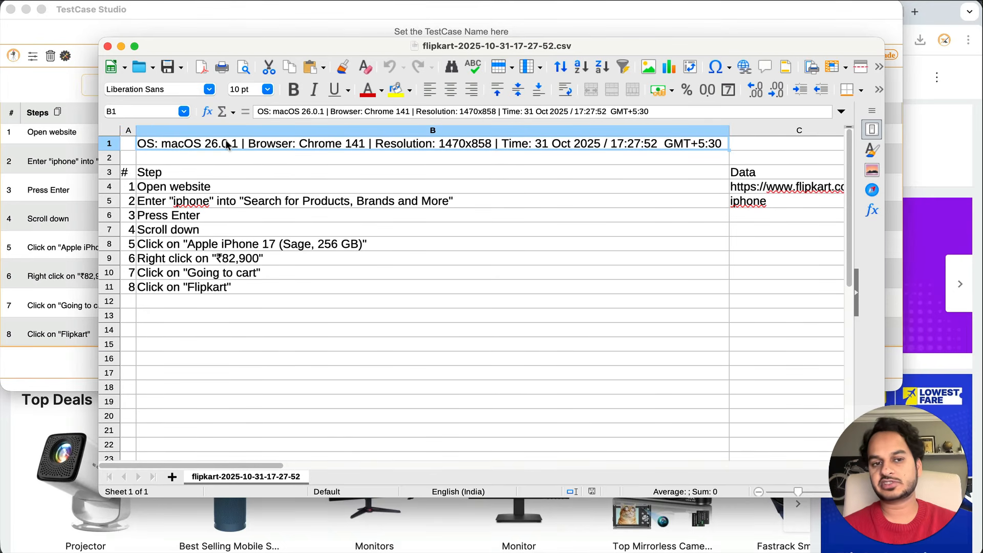
left_click(761, 261)
key("Right")
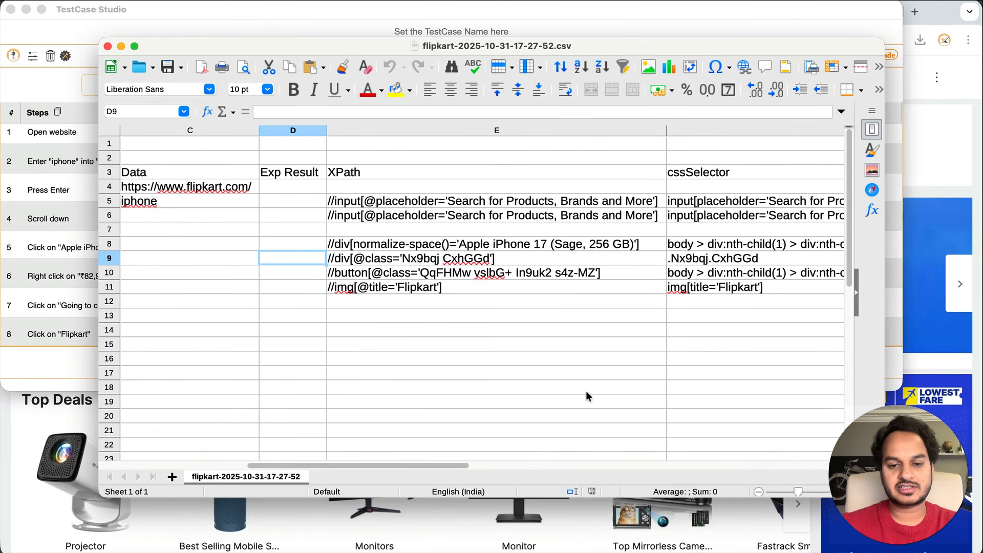
left_click(370, 552)
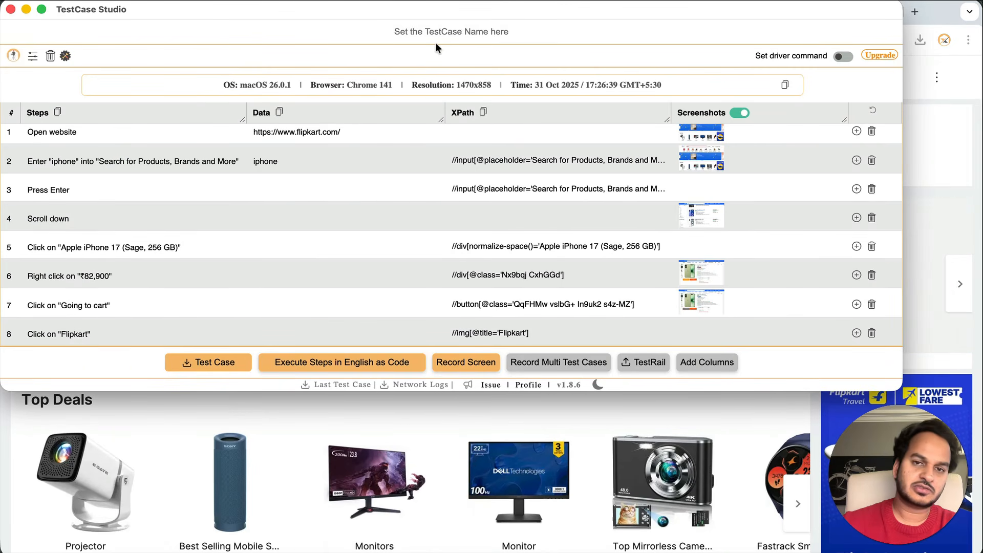
Name the test case 'Demo', export it as Demo.csv, and close TestCase Studio
left_click(436, 35)
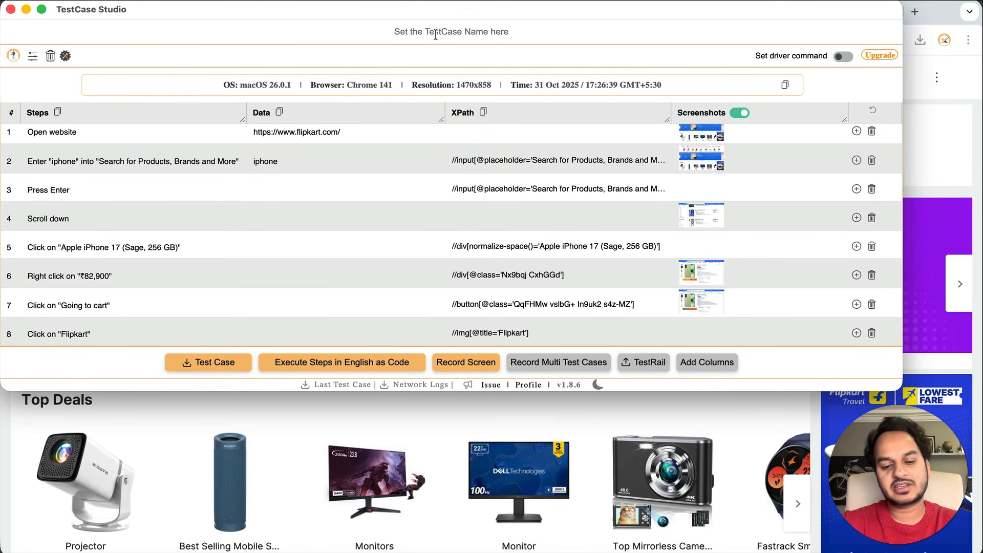
type("Demo")
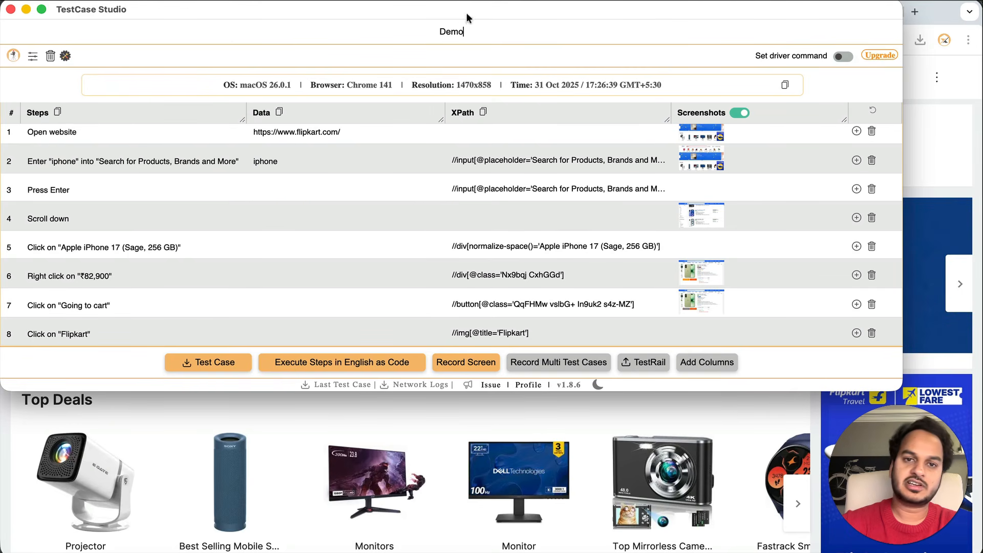
left_click(230, 367)
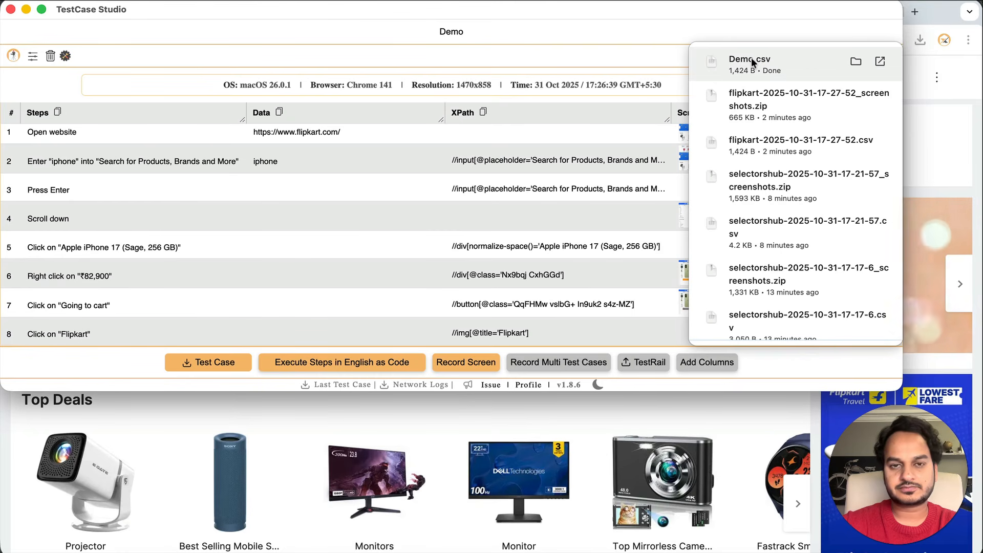
left_click(10, 10)
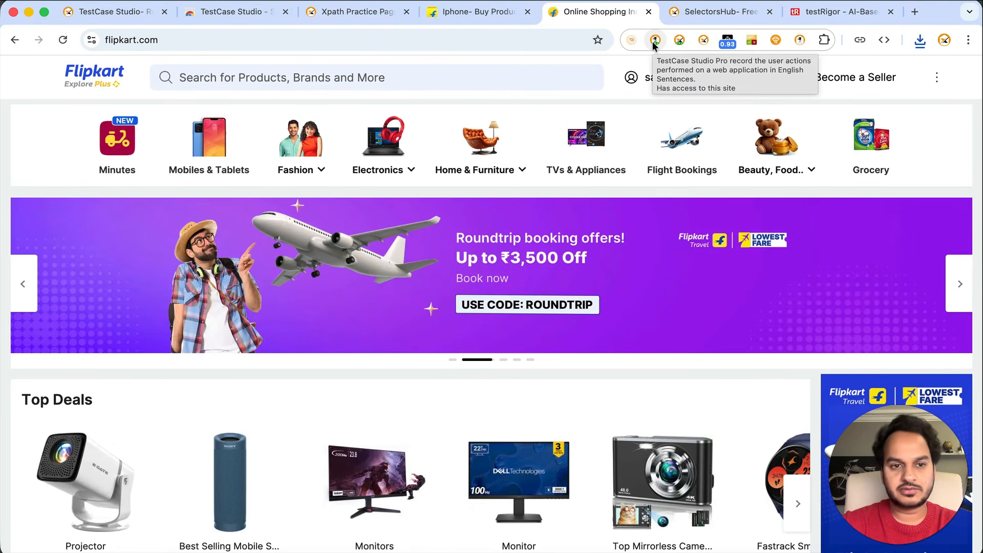
Reopen TestCase Studio Pro, delete Test Case 6, and display Test Case 7's three steps
left_click(652, 41)
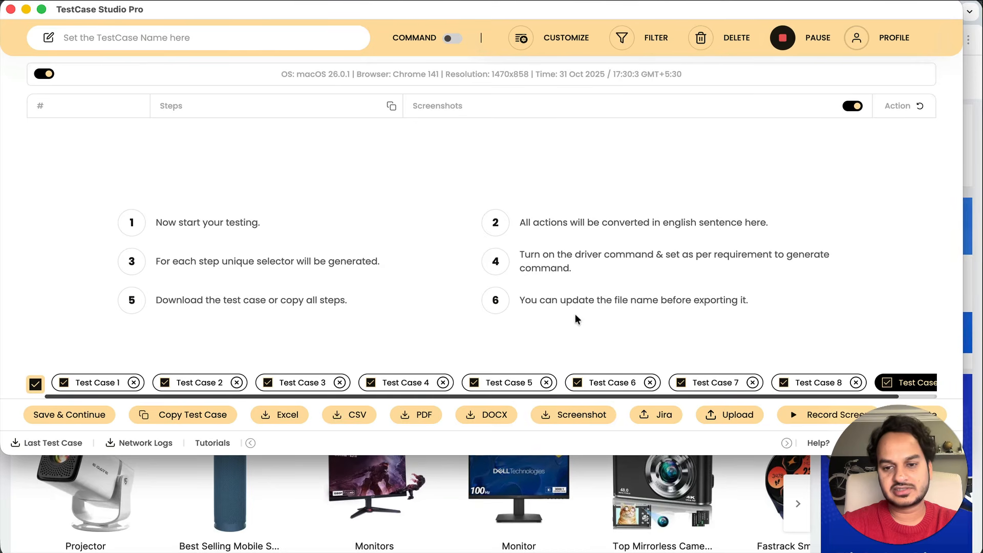
left_click(649, 382)
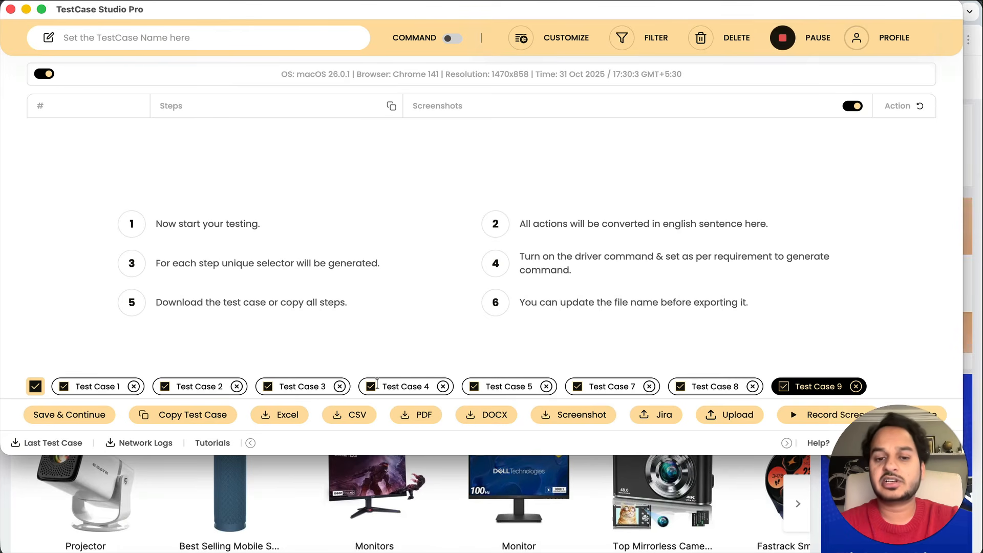
double_click(592, 386)
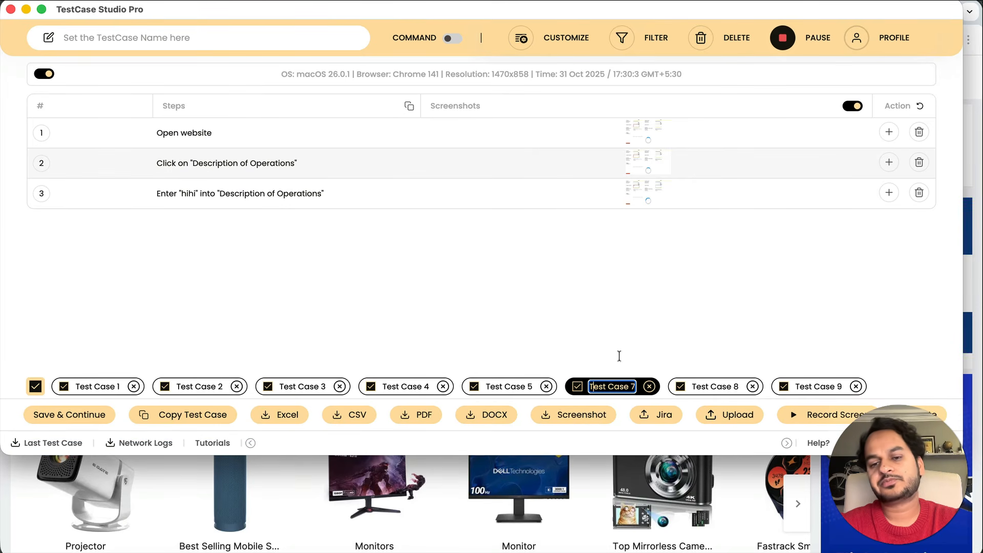
left_click(634, 292)
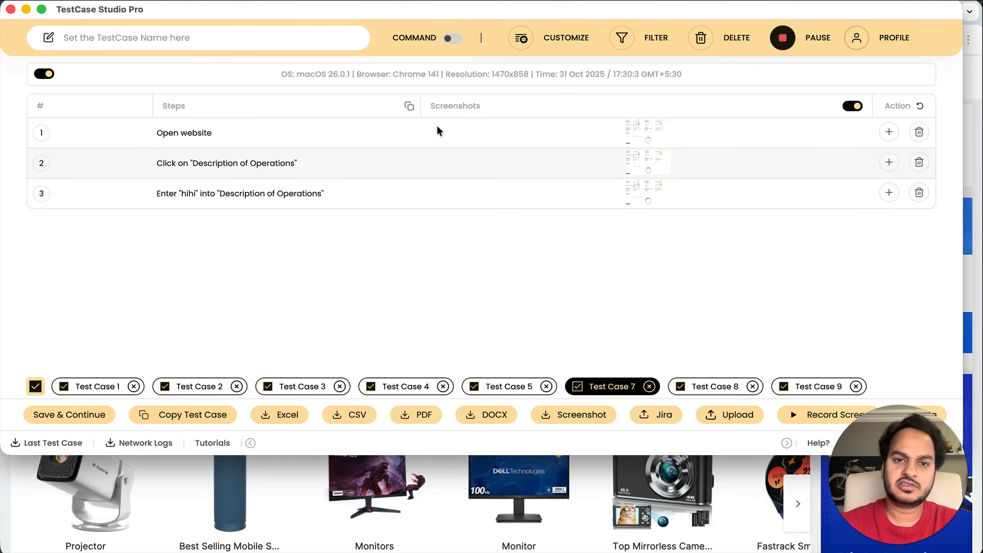
In Customize, enable the CSS Selector, Logs, Exp Result and Act Result columns
left_click(565, 40)
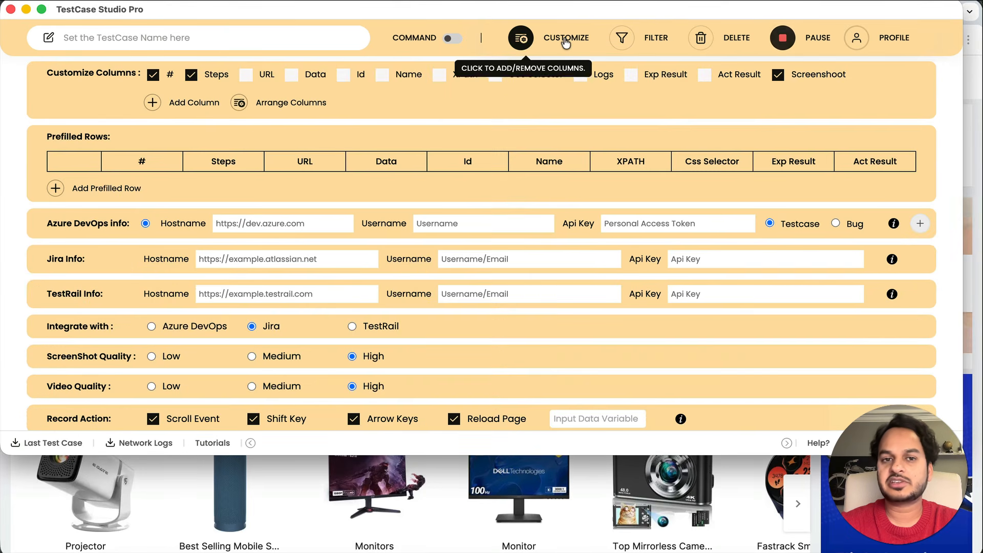
left_click(247, 75)
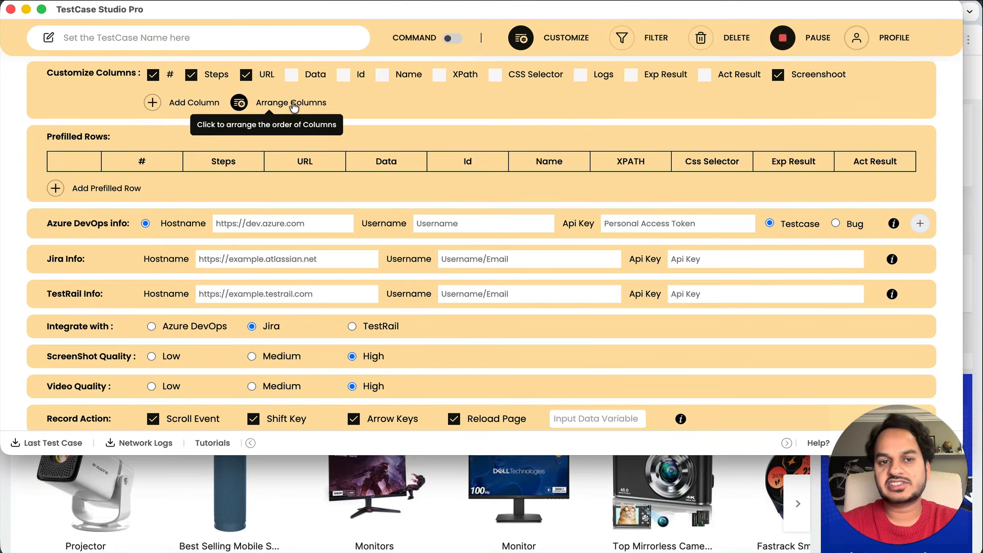
left_click(340, 75)
left_click(384, 73)
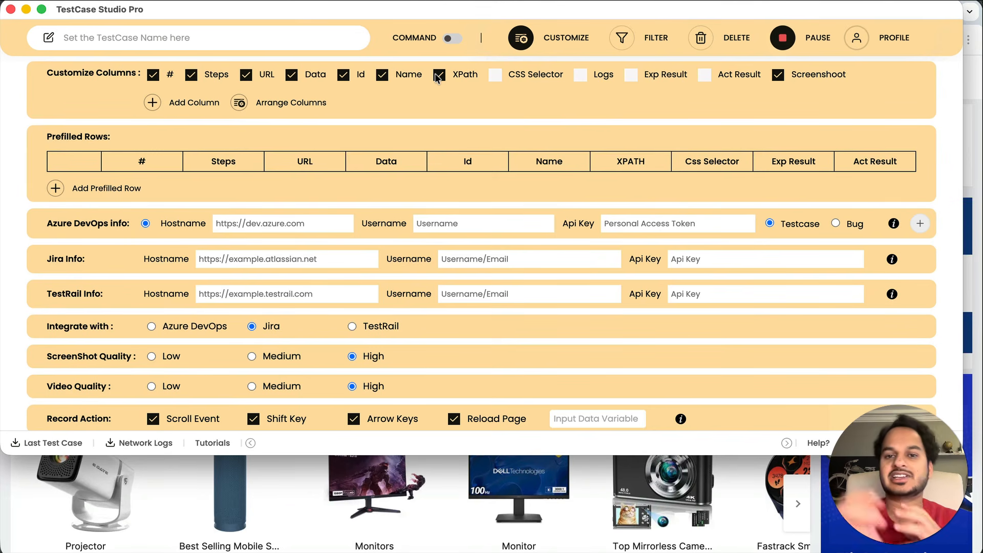
left_click(495, 75)
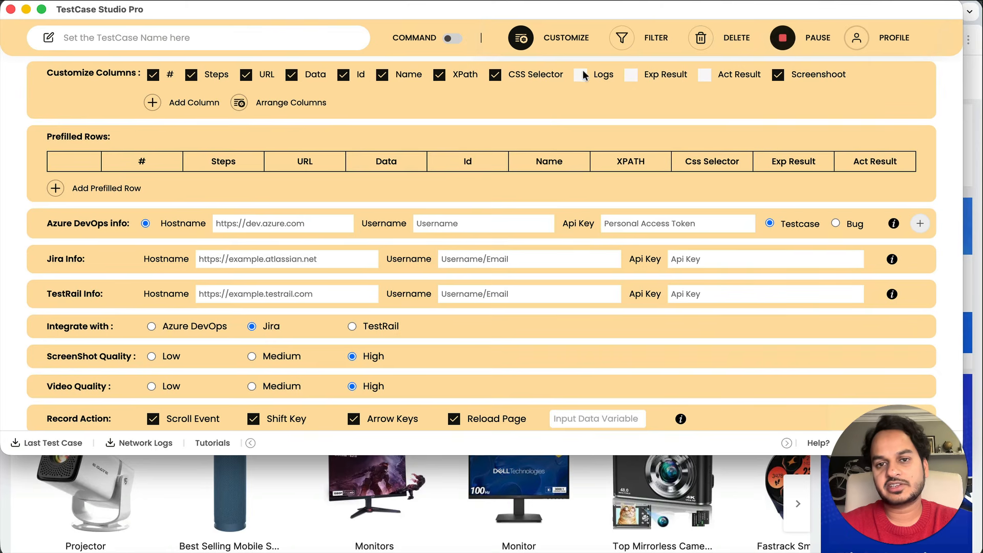
left_click(580, 75)
left_click(630, 75)
left_click(705, 75)
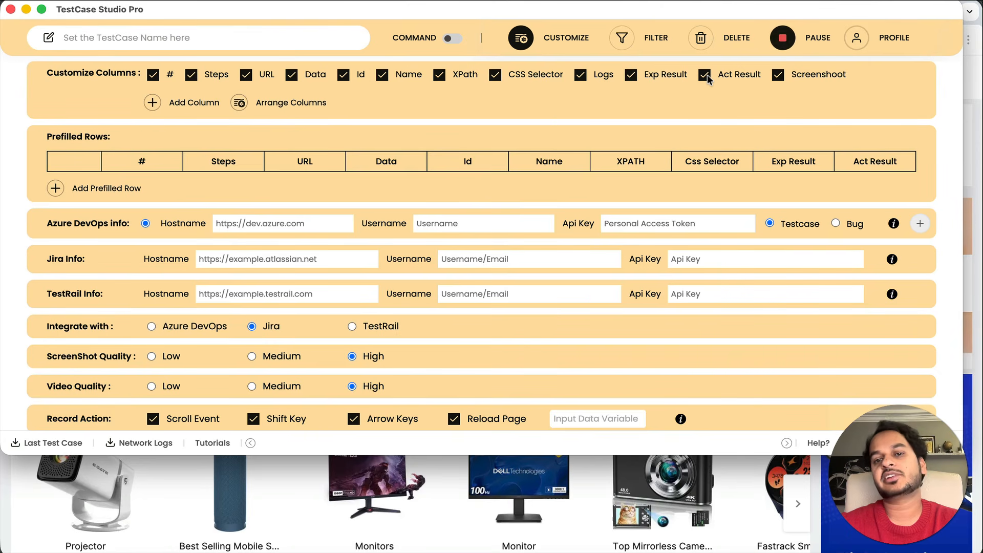
Review the remaining column settings and return to the steps table
left_click(219, 76)
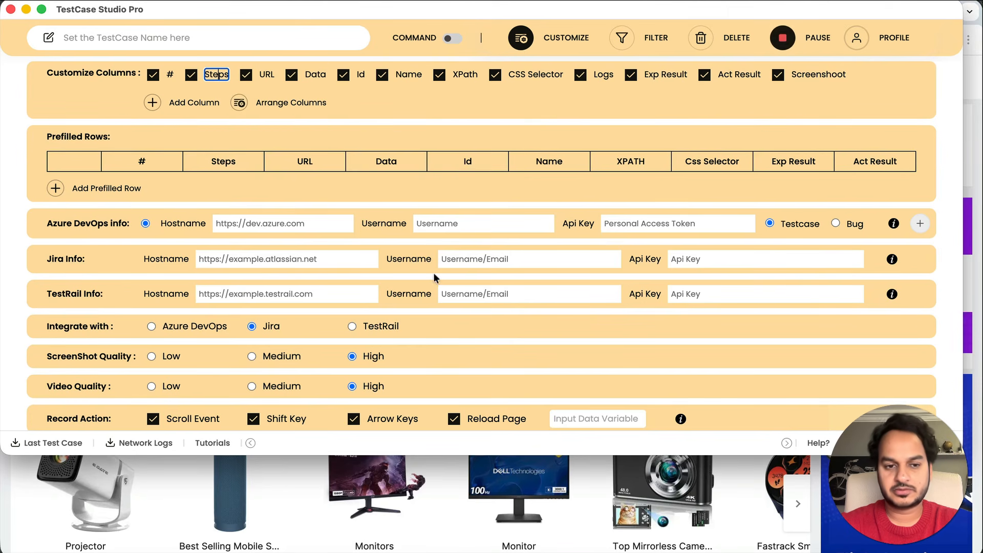
scroll(433, 272, "down", 3)
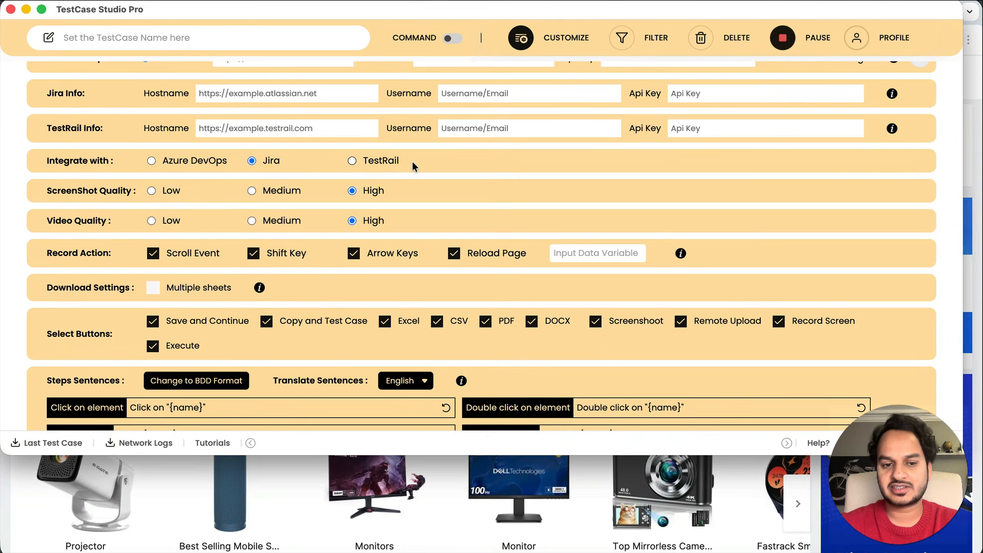
scroll(412, 162, "down", 4)
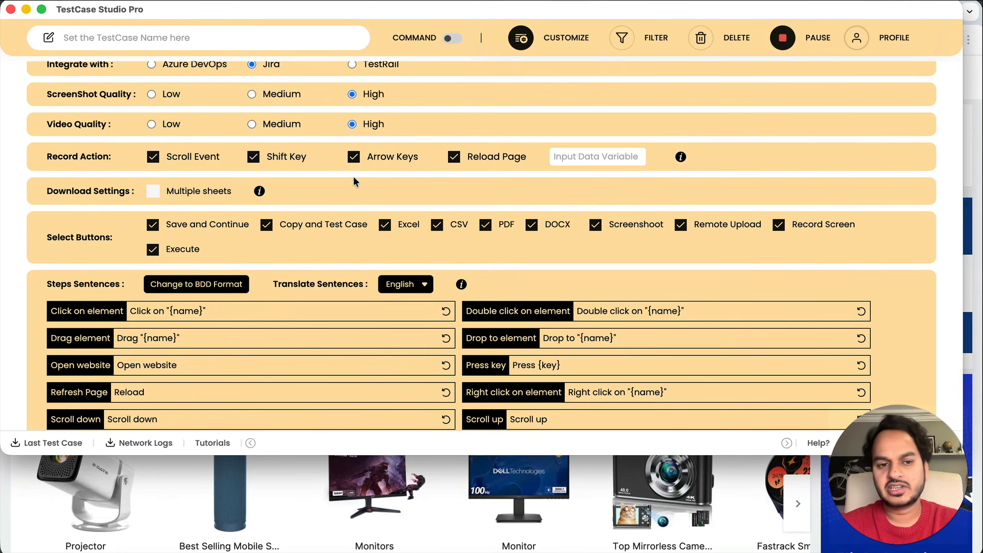
scroll(353, 177, "up", 5)
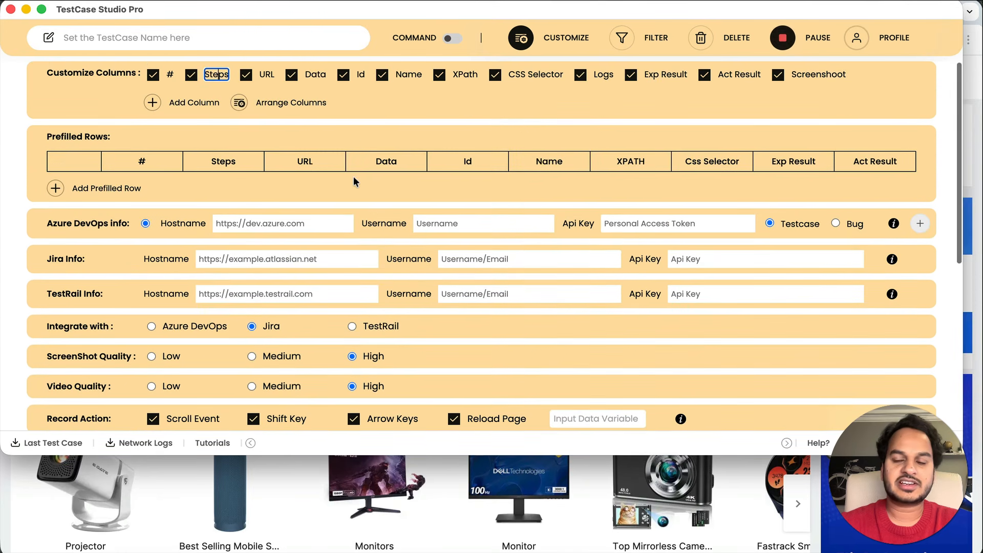
left_click(520, 37)
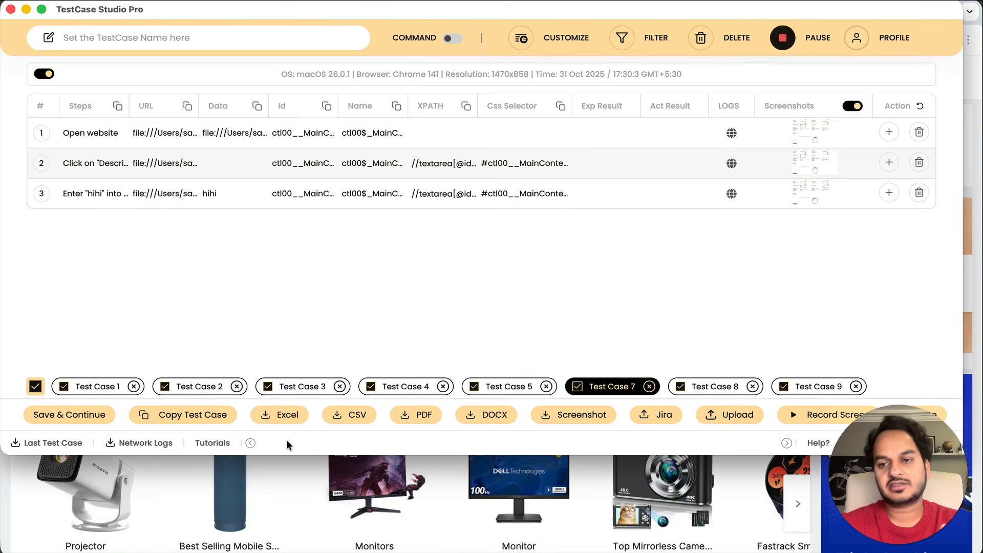
Reopen TestCase Studio Pro, view Test Case 3, remove Test Case 4, and load Test Case 7
left_click(11, 9)
left_click(659, 41)
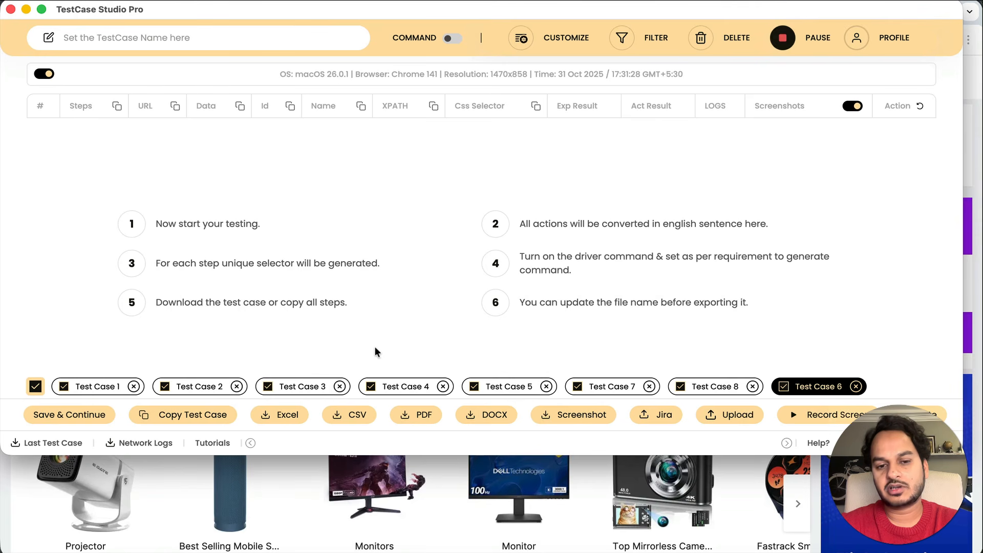
left_click(298, 386)
left_click(443, 386)
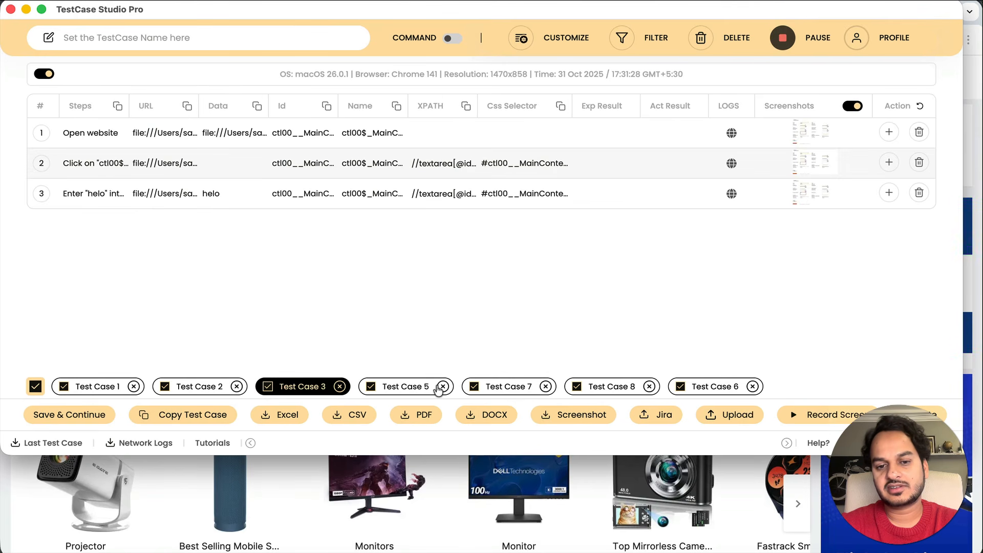
left_click(490, 386)
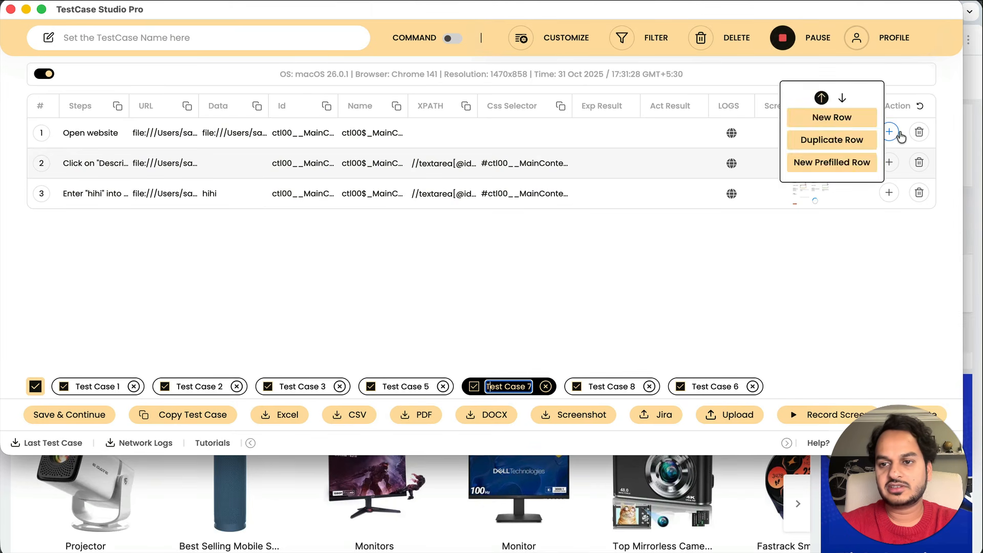
Delete step row 3 and undo it, check the screen recording options, then close the window
left_click(918, 193)
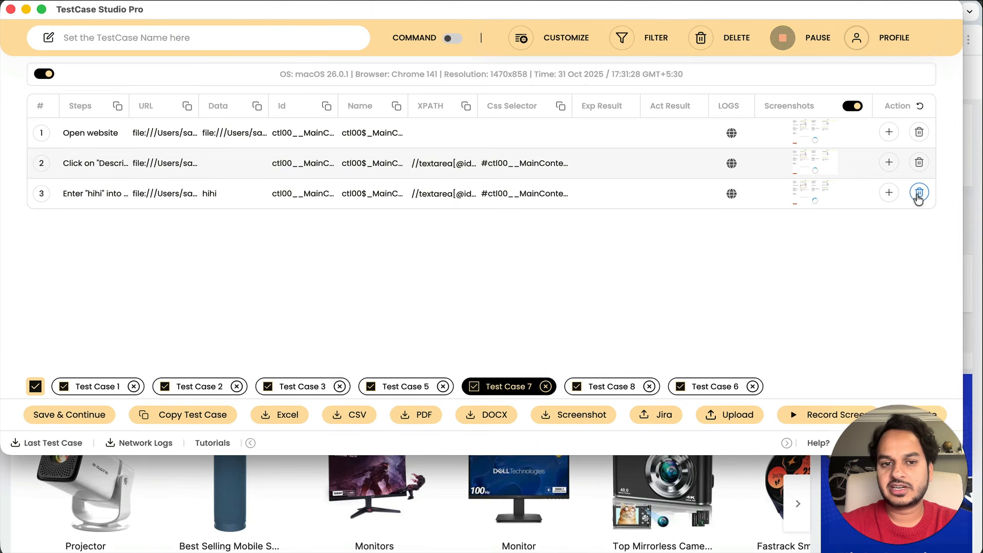
left_click(920, 107)
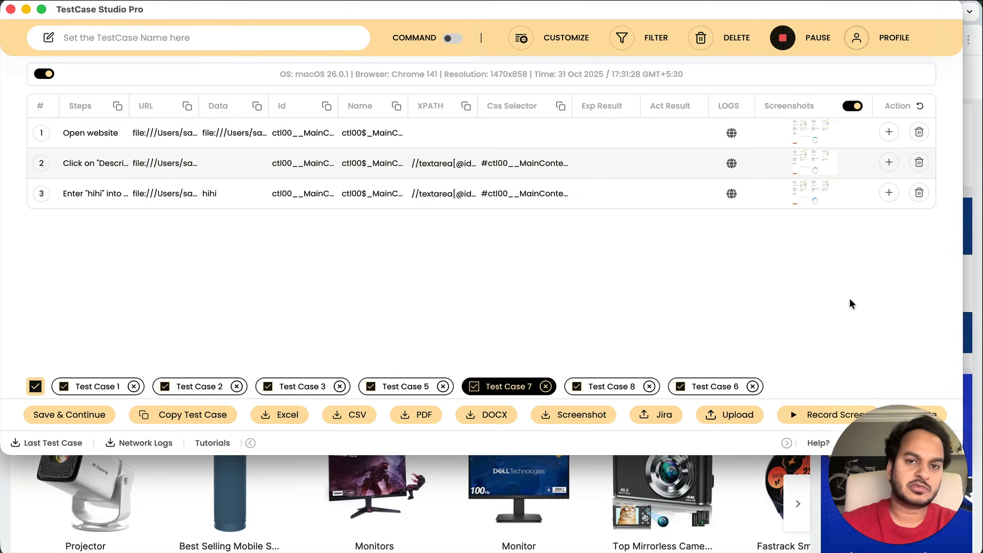
left_click(813, 423)
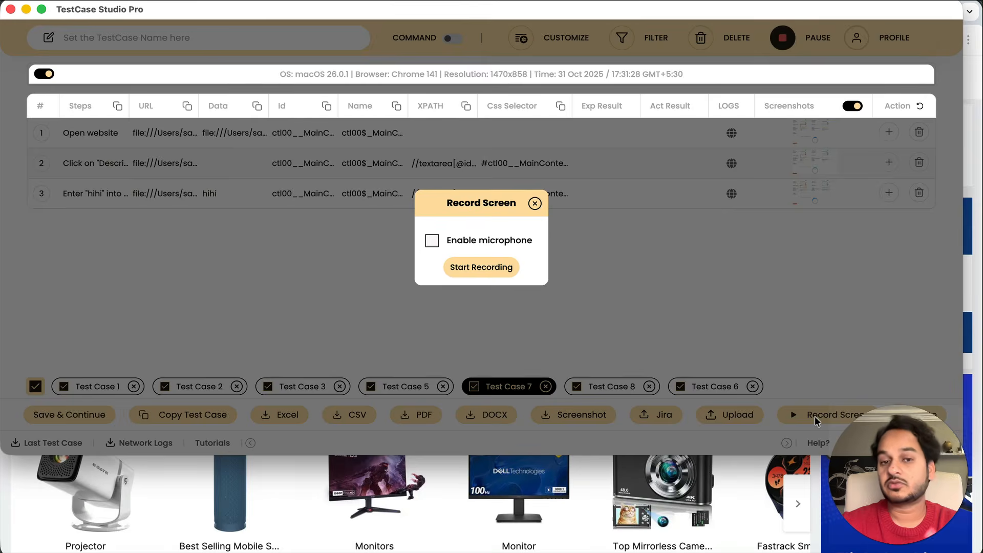
left_click(534, 204)
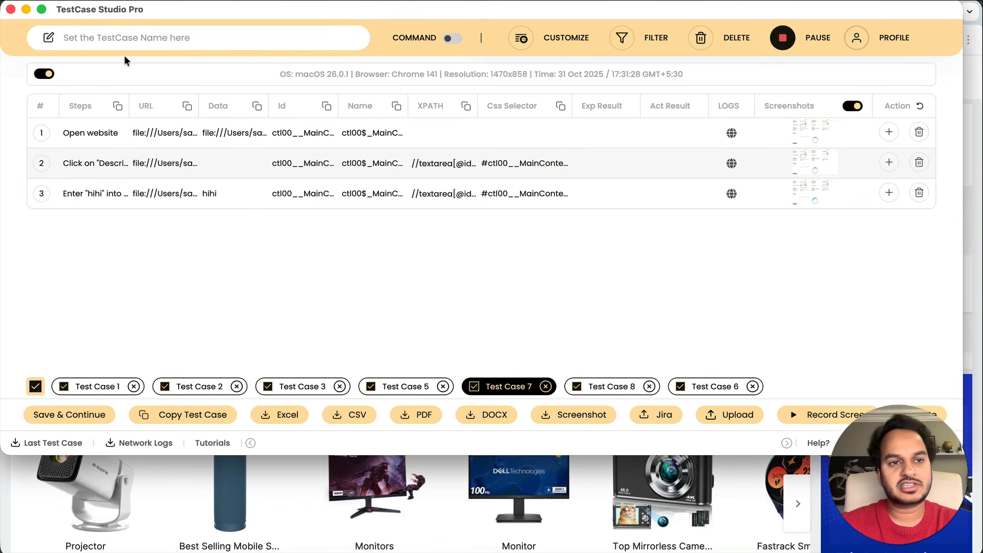
left_click(12, 9)
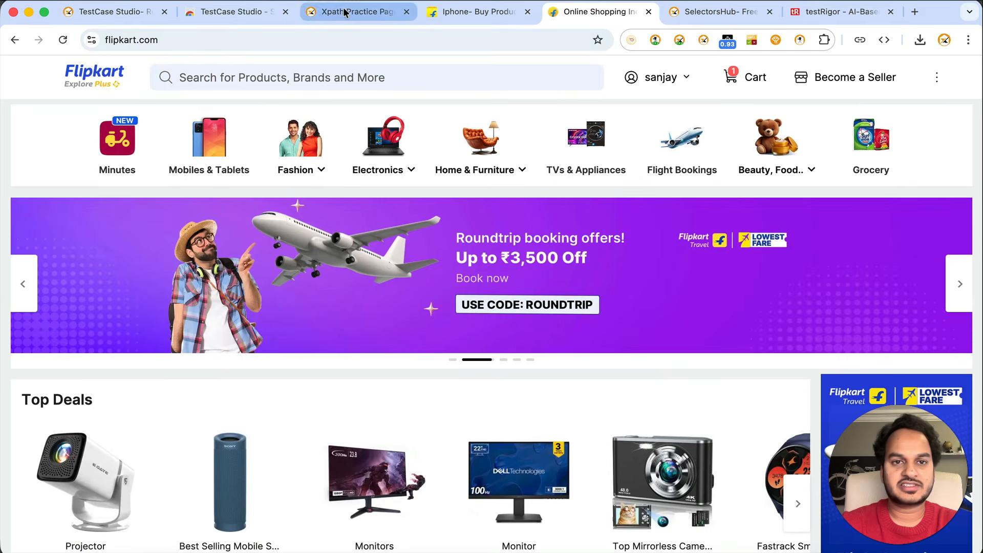
Browse the TestCase Studio Pro plans page on SelectorsHub, then return to its home page
left_click(345, 11)
mouse_move(462, 107)
left_click(391, 159)
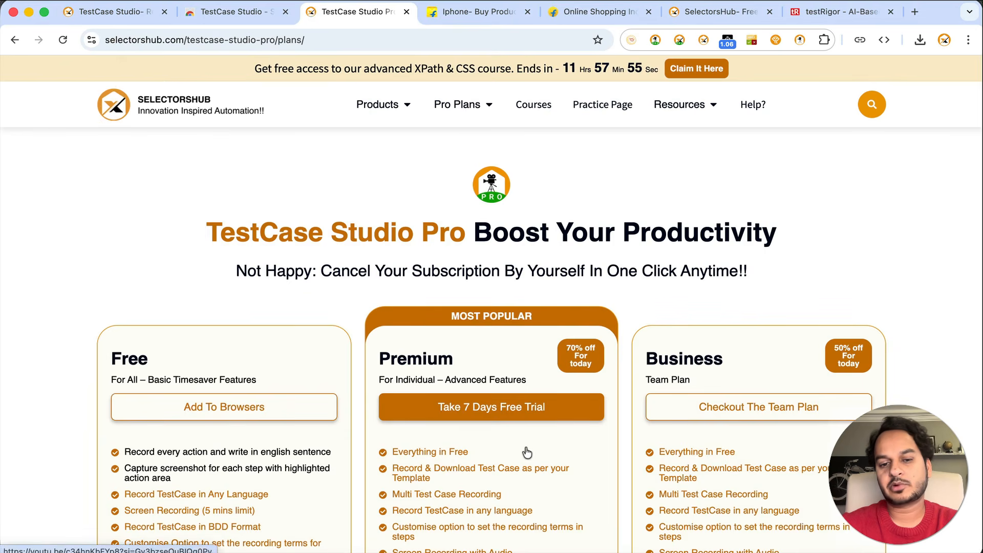
scroll(524, 446, "down", 15)
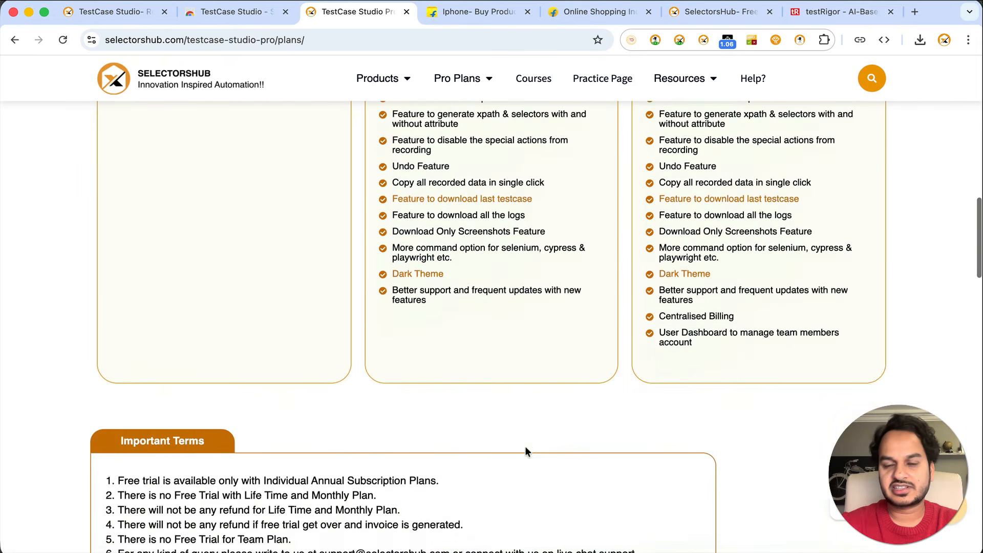
scroll(524, 446, "up", 20)
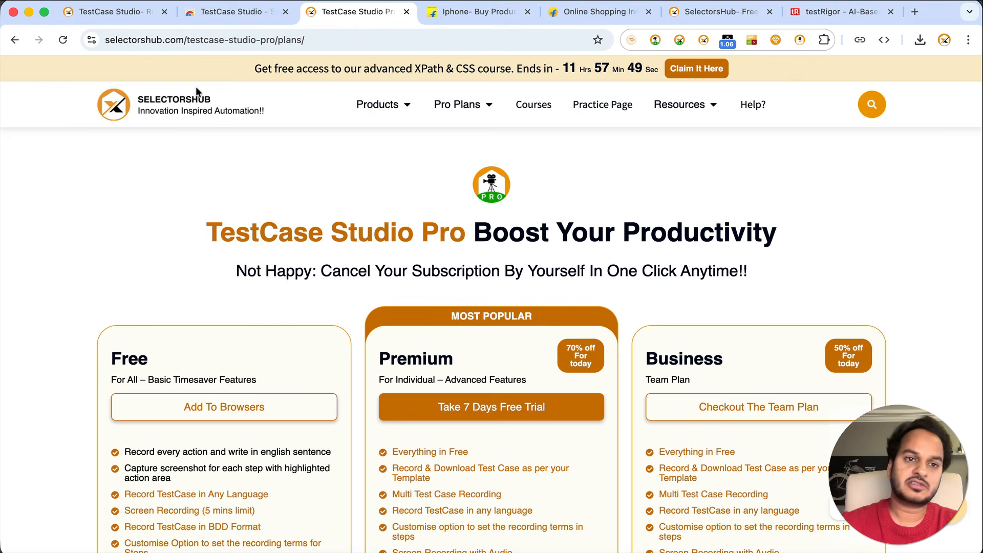
left_click(181, 106)
Review the Chrome Web Store listing for TestCase Studio - Selenium IDE
left_click(230, 11)
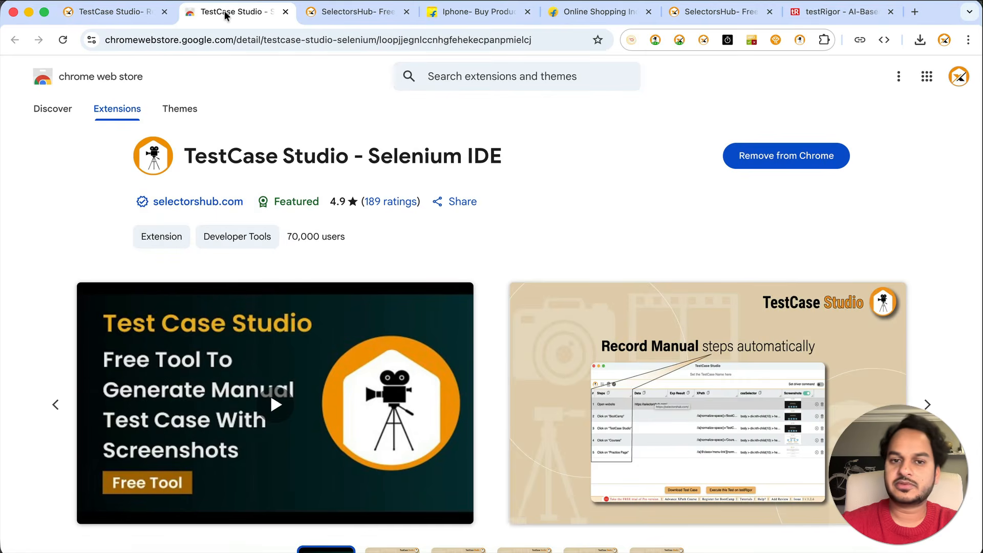
scroll(466, 304, "down", 10)
scroll(467, 305, "down", 3)
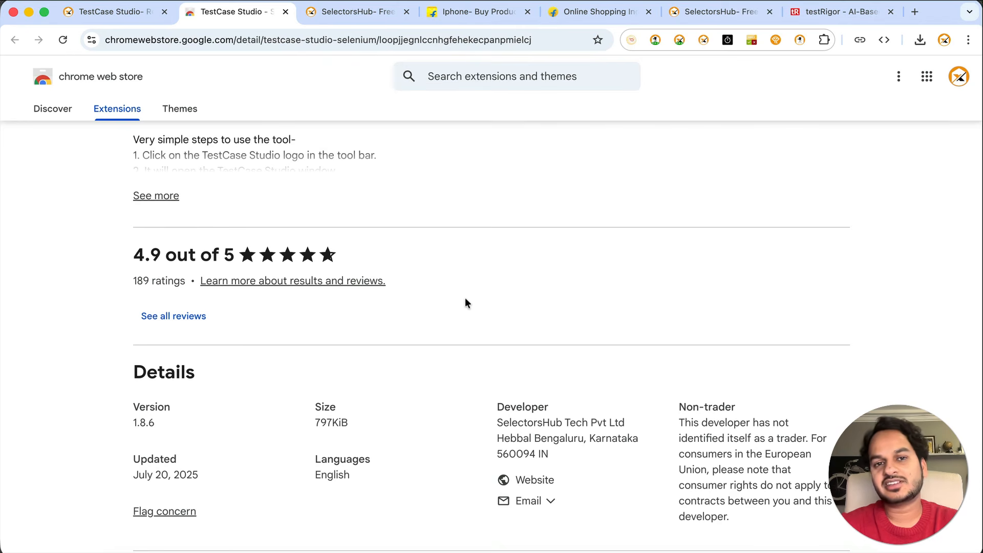
scroll(465, 302, "up", 10)
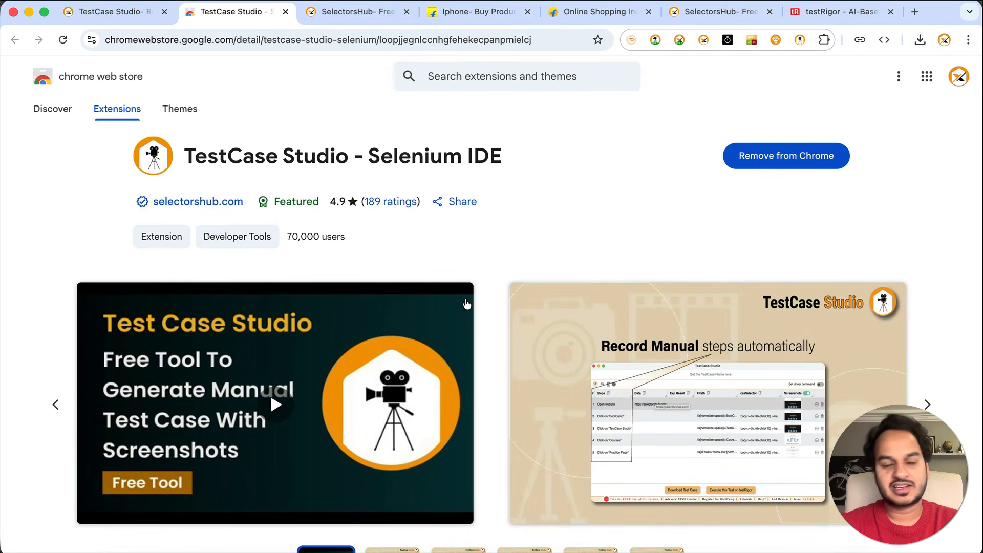